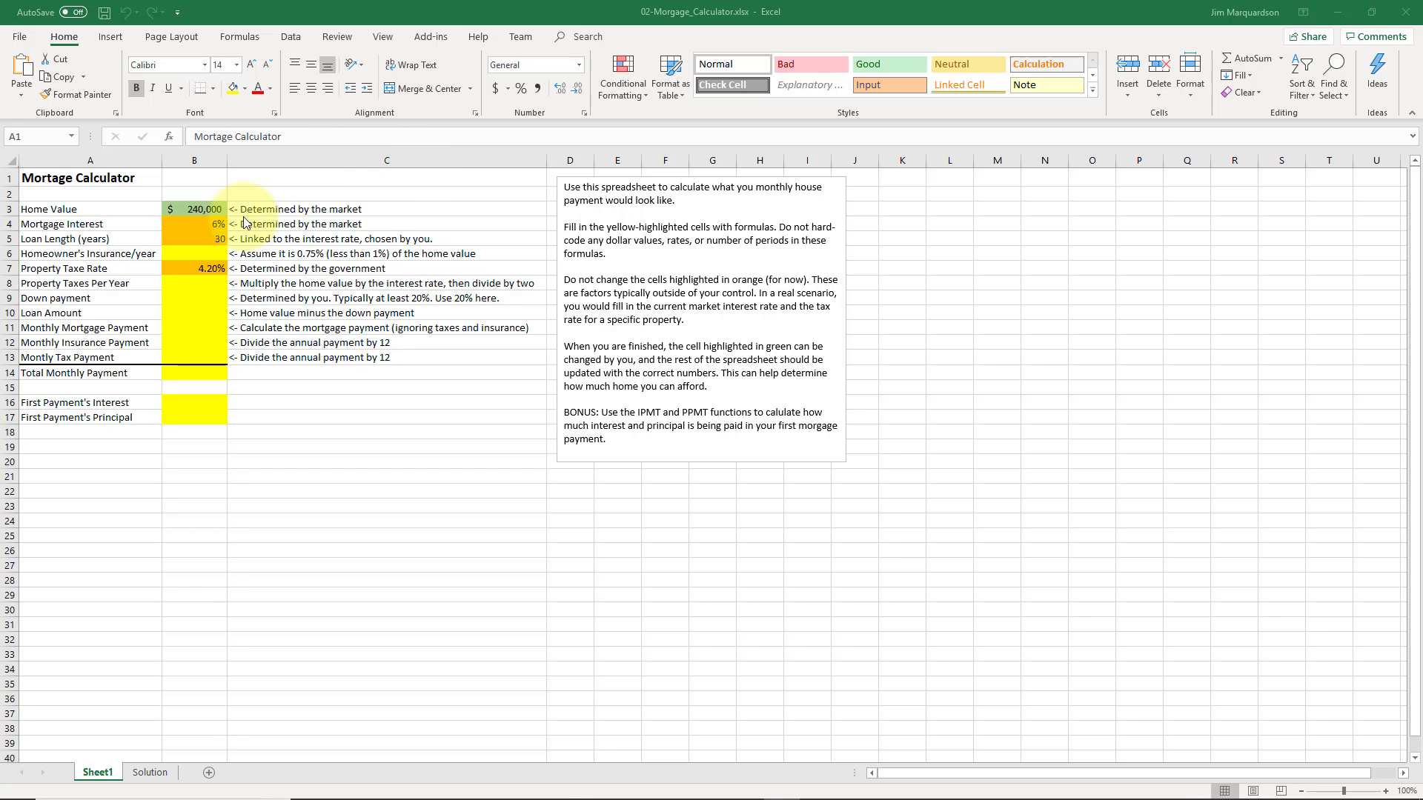
Review the given inputs: home value, mortgage interest, loan length and property tax rate.
{"action": "left_click", "coordinate": [202, 208]}
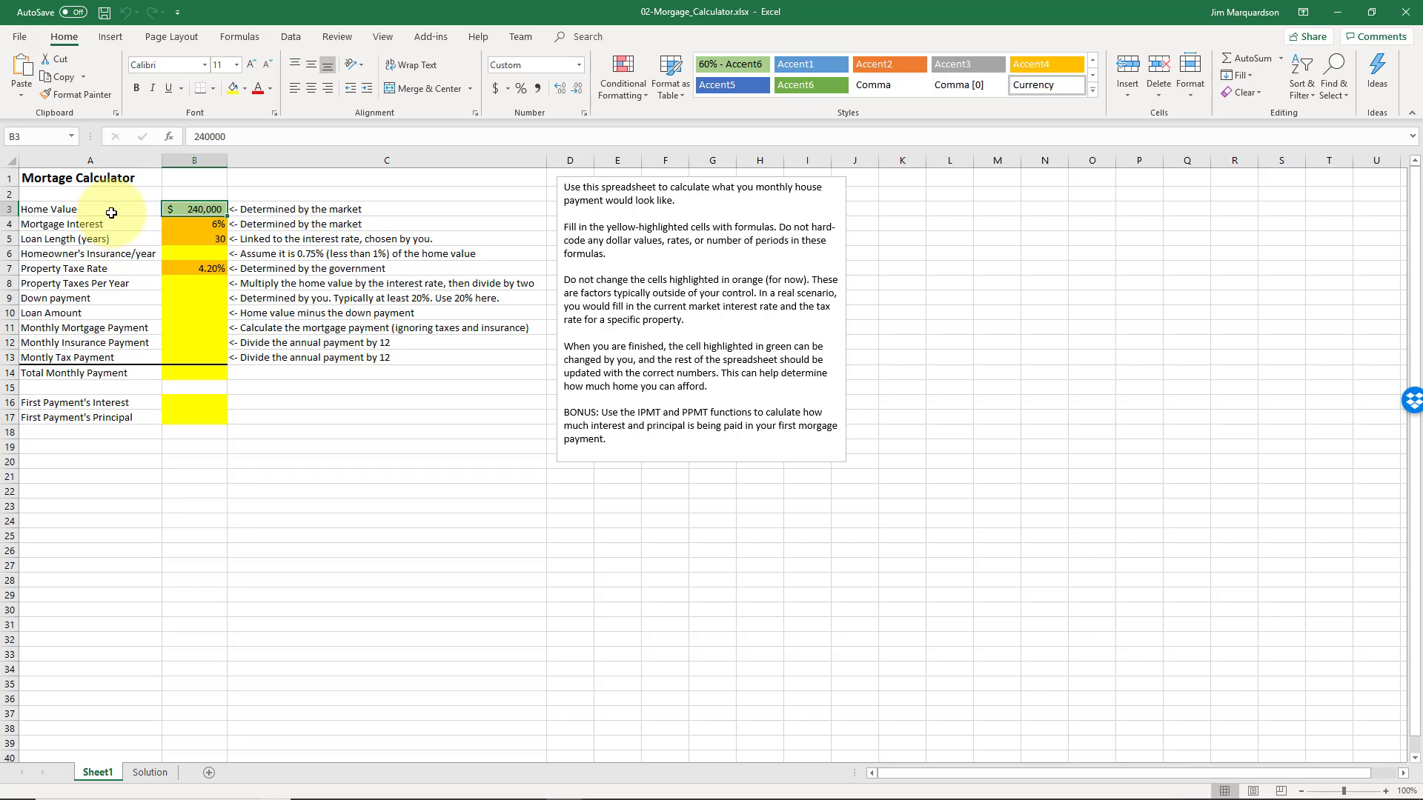
{"action": "left_click", "coordinate": [120, 222]}
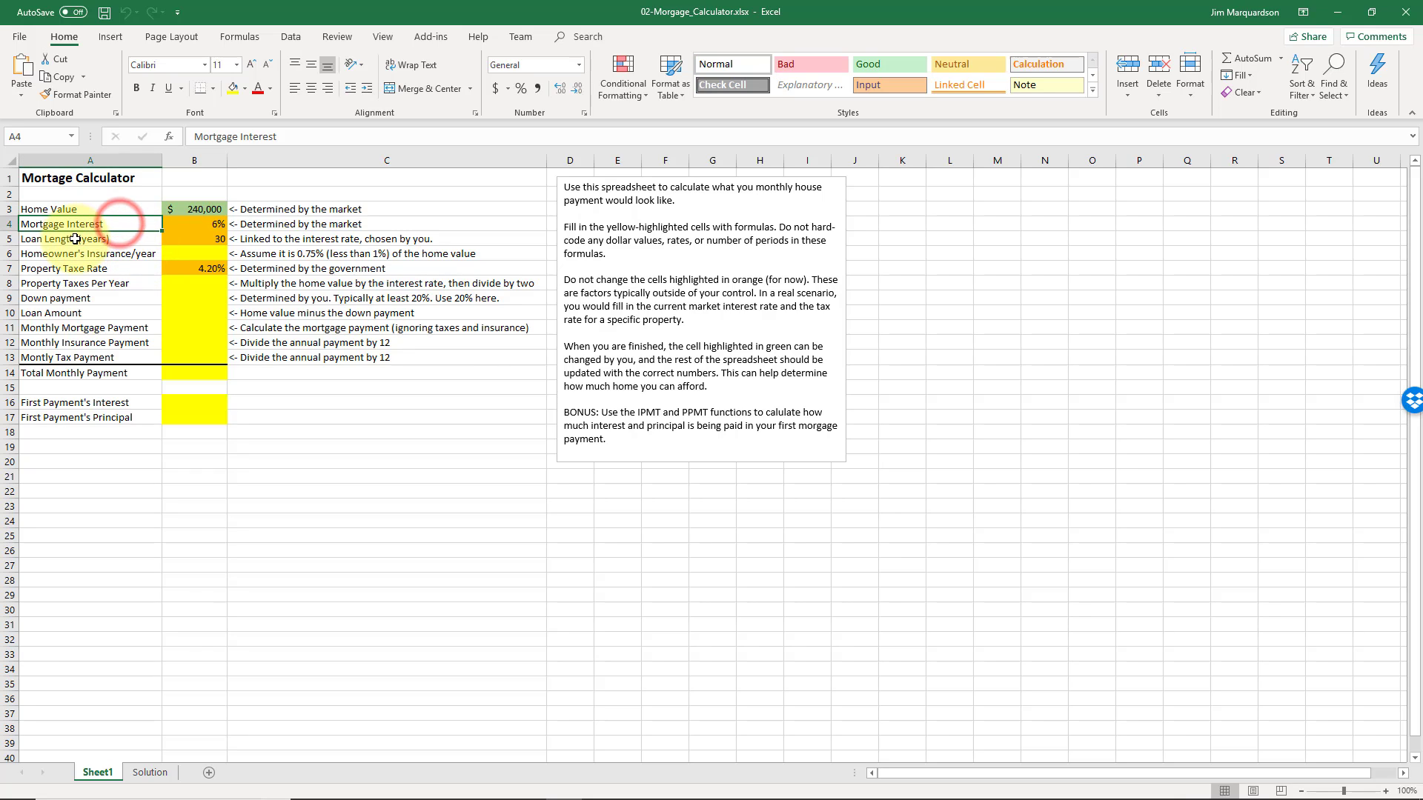
{"action": "key", "text": "Right"}
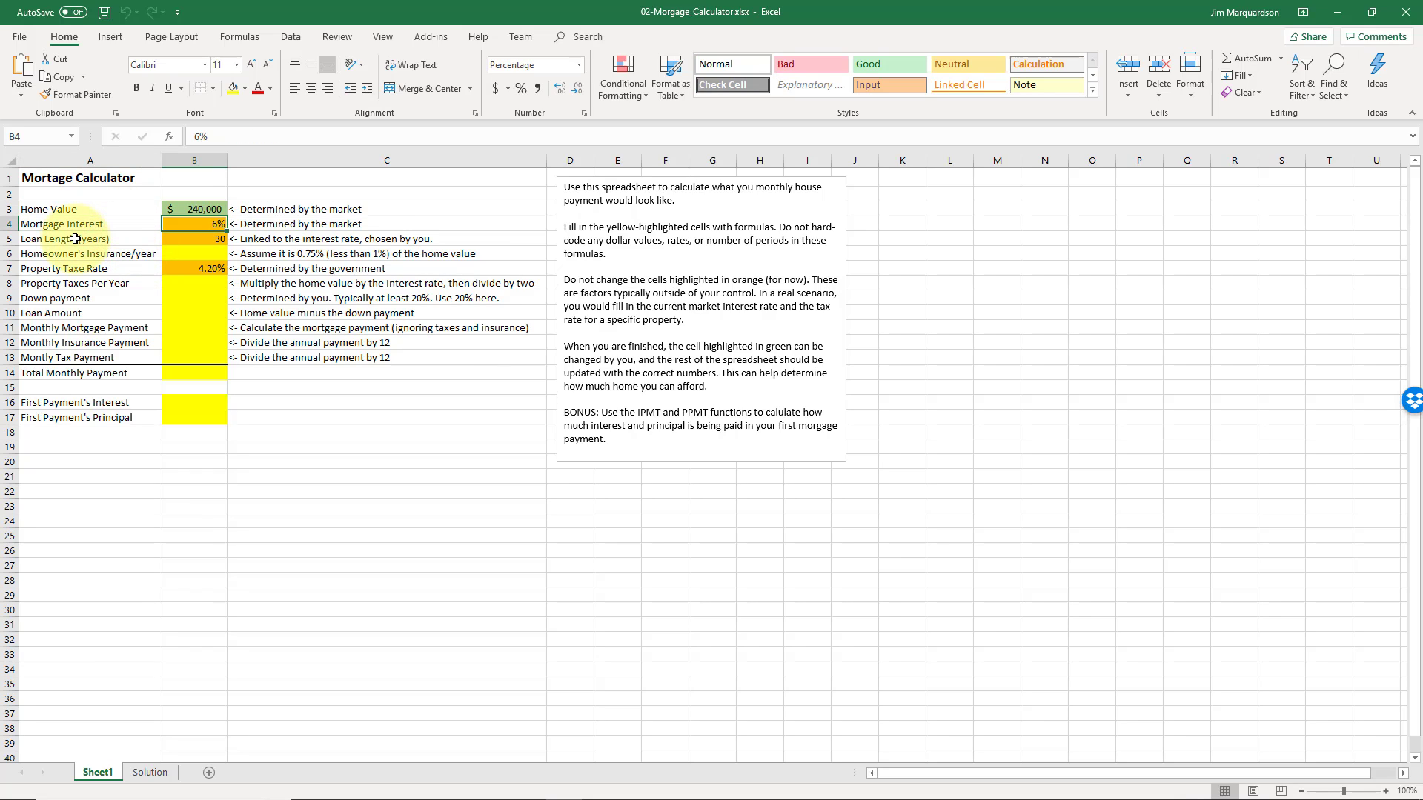
{"action": "key", "text": "Right"}
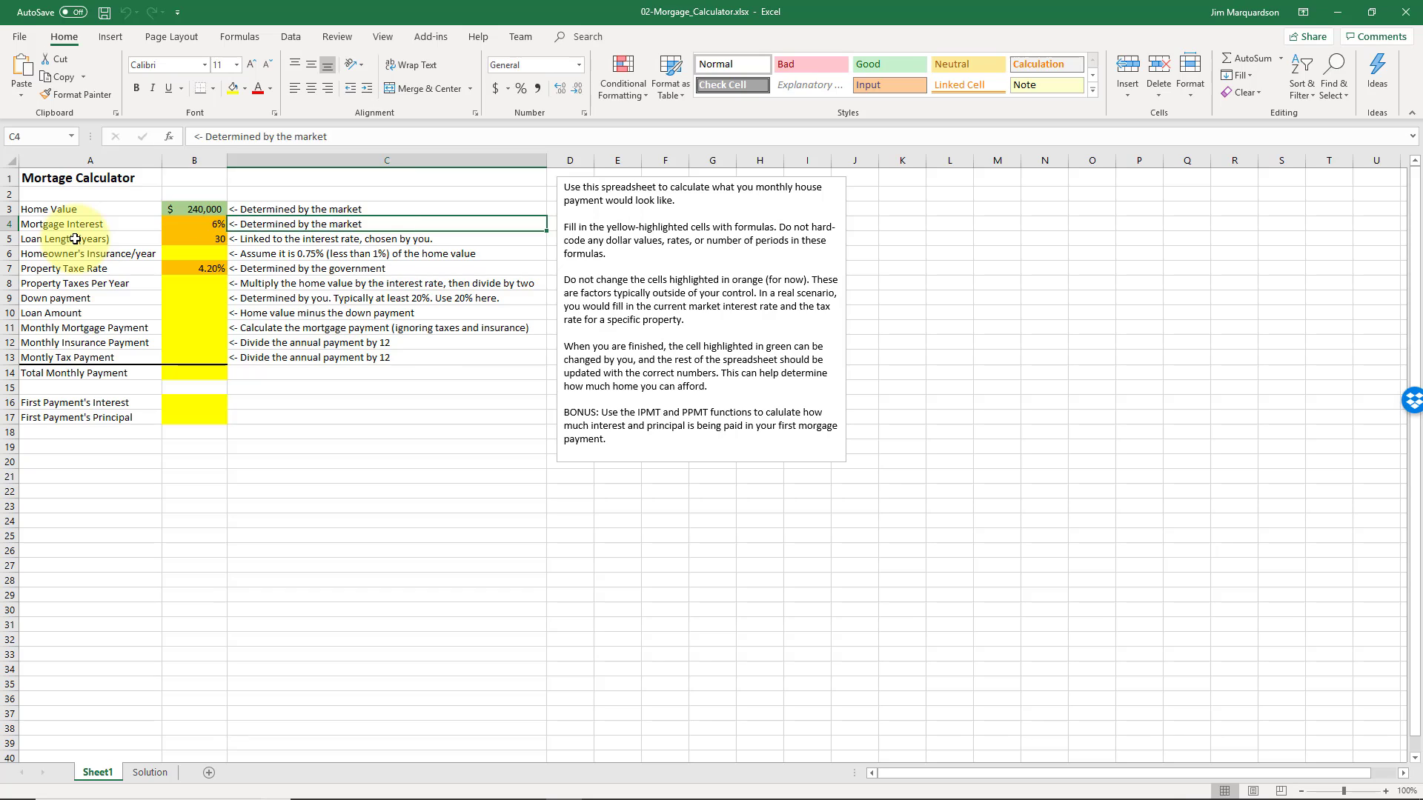
{"action": "key", "text": "Home"}
{"action": "key", "text": "Down"}
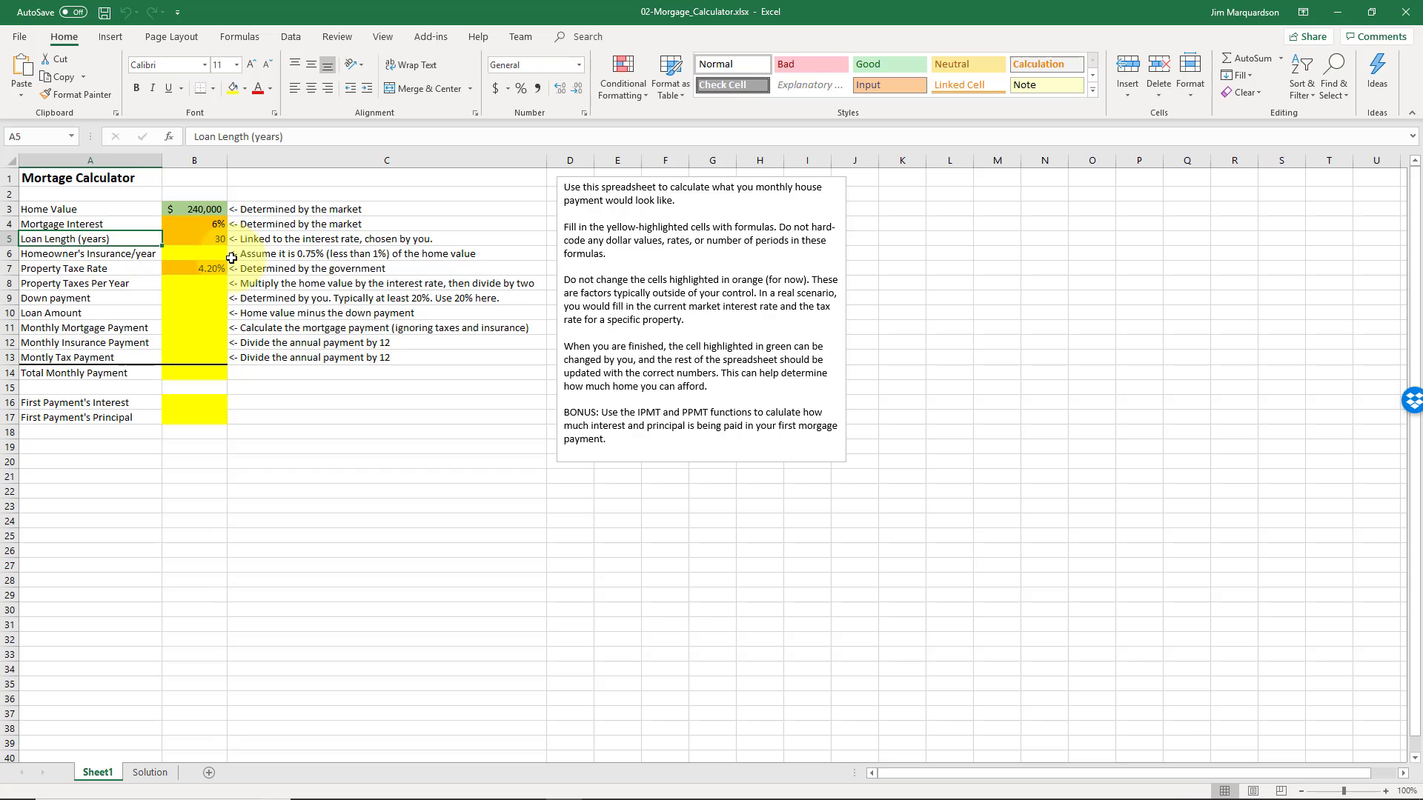
{"action": "key", "text": "Right"}
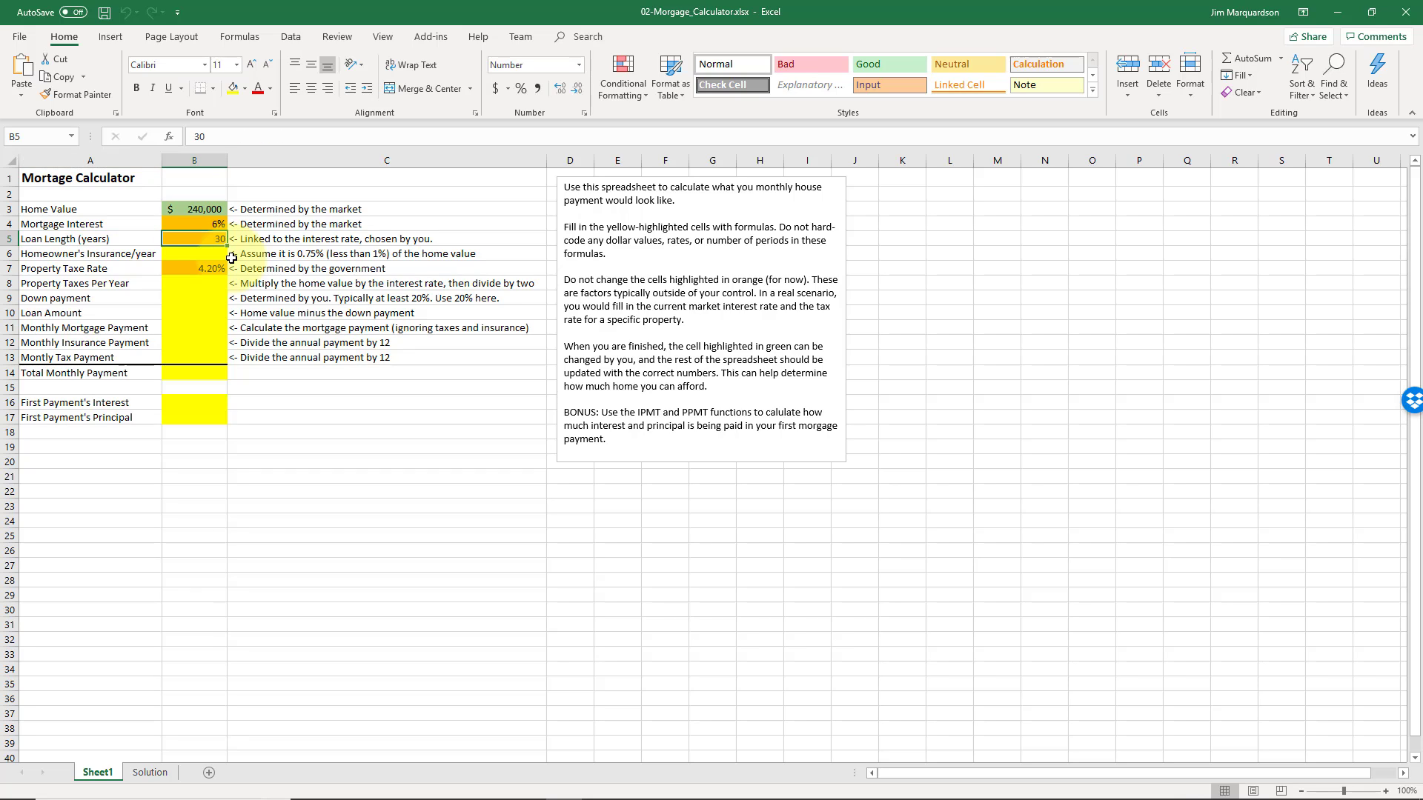
{"action": "key", "text": "Down"}
{"action": "key", "text": "Down"}
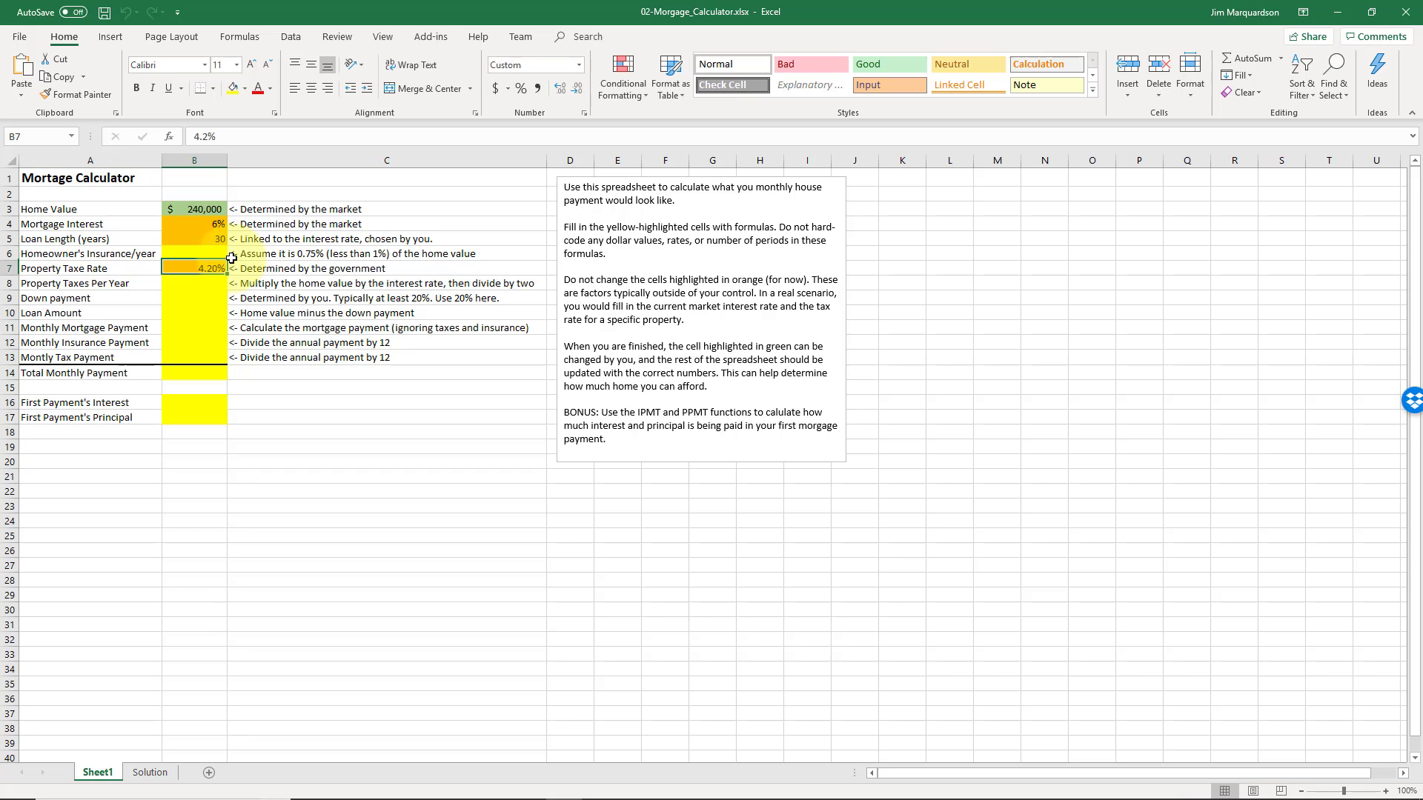
{"action": "key", "text": "Left"}
{"action": "key", "text": "Right"}
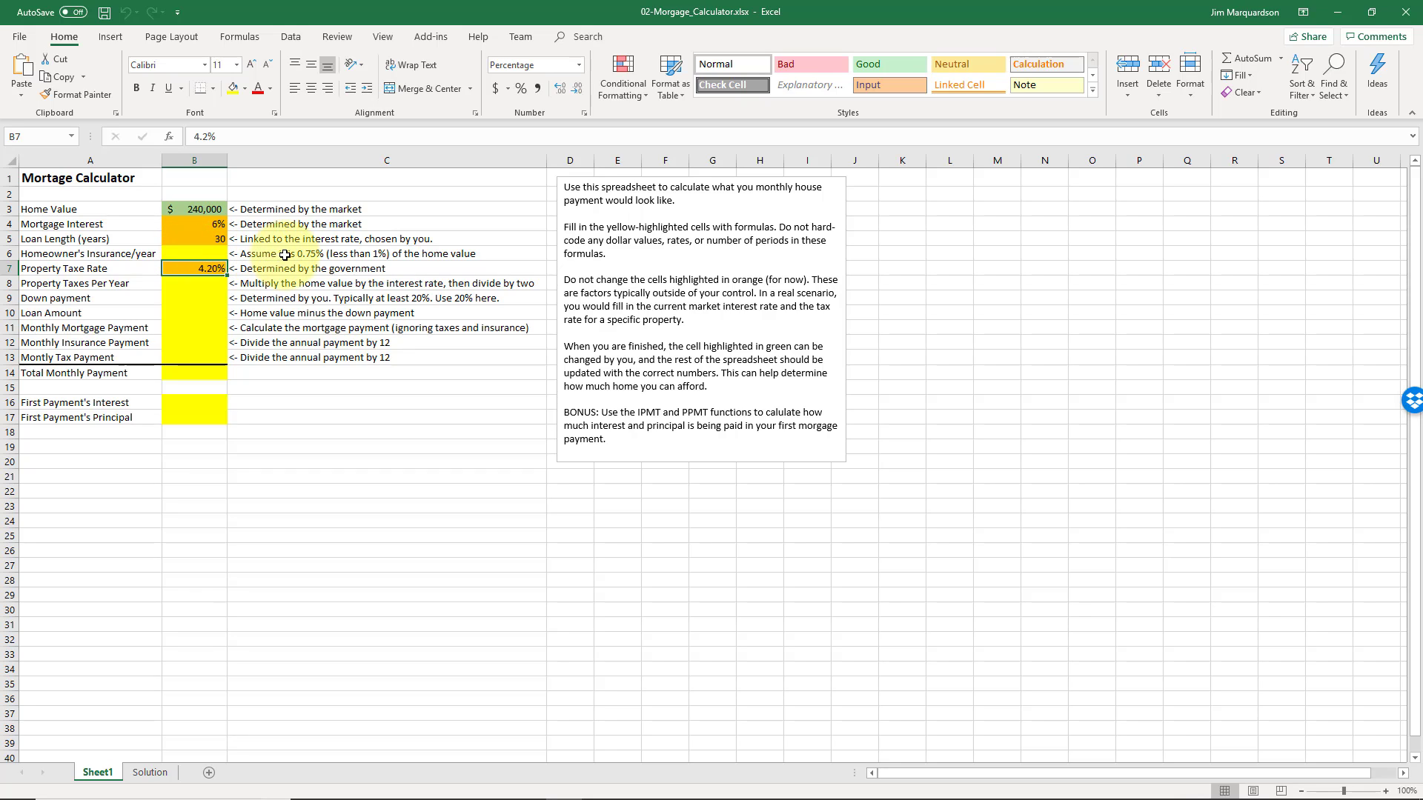
Calculate the yearly homeowner's insurance in B6 as the home value times 0.75%, using =B3*0.0075.
{"action": "left_click", "coordinate": [187, 252]}
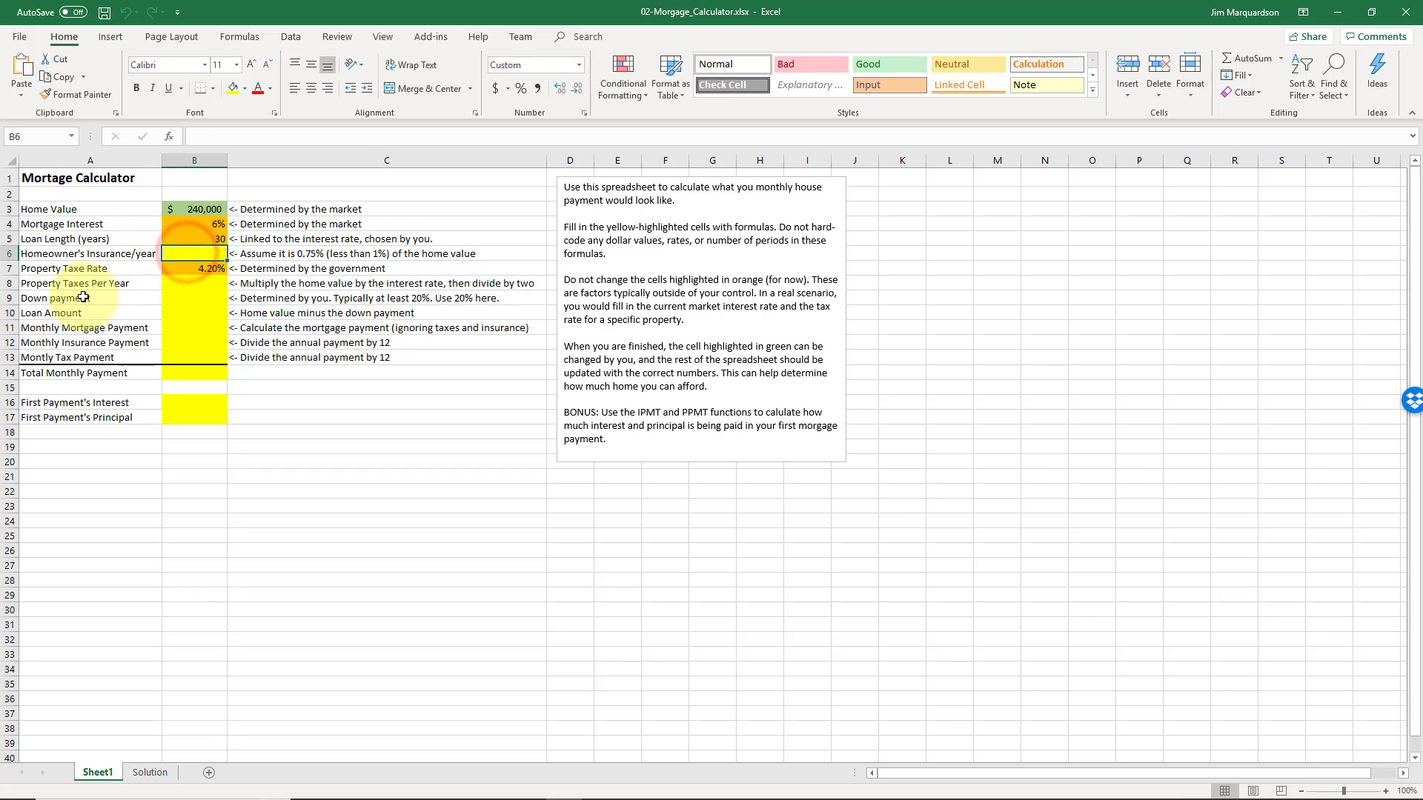
{"action": "type", "text": "="}
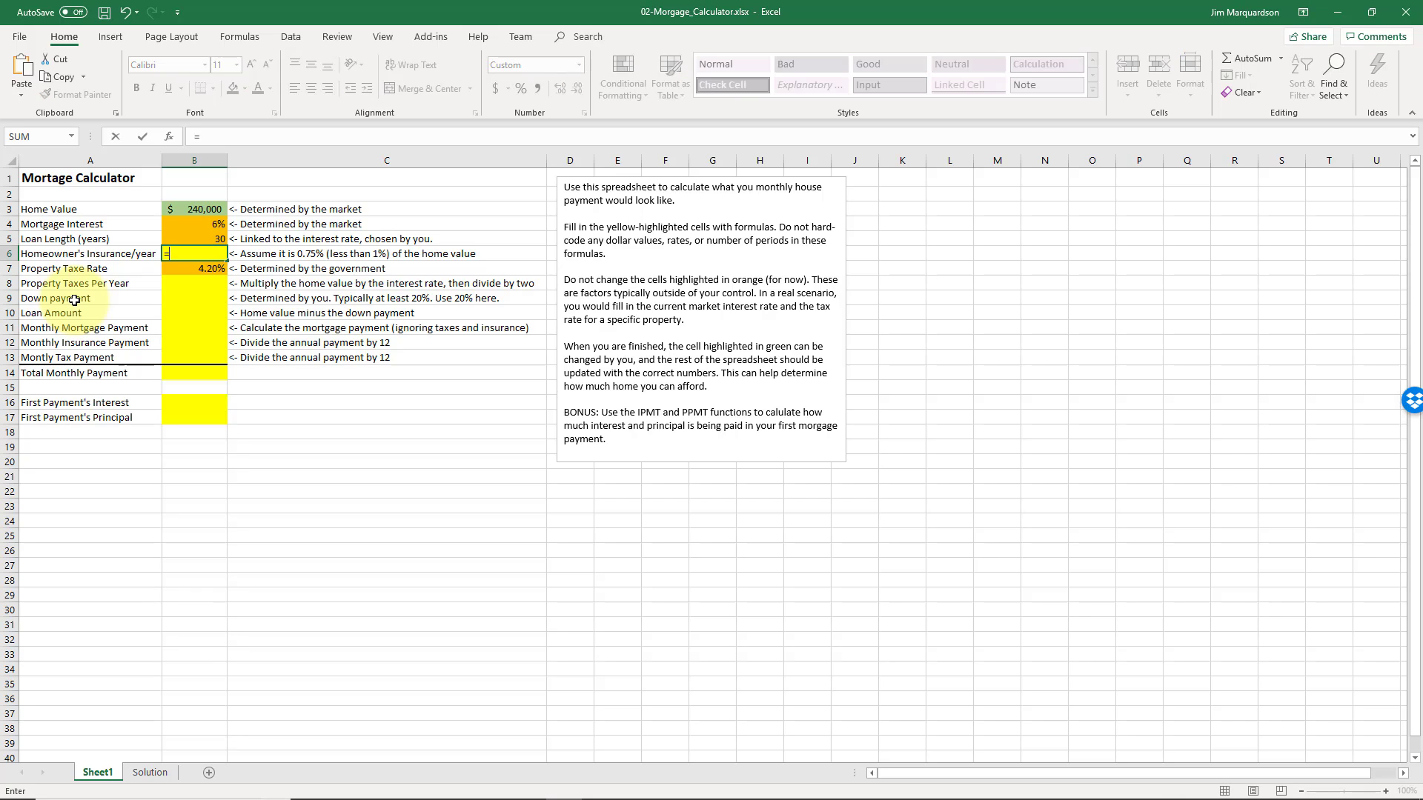
{"action": "left_click", "coordinate": [180, 209]}
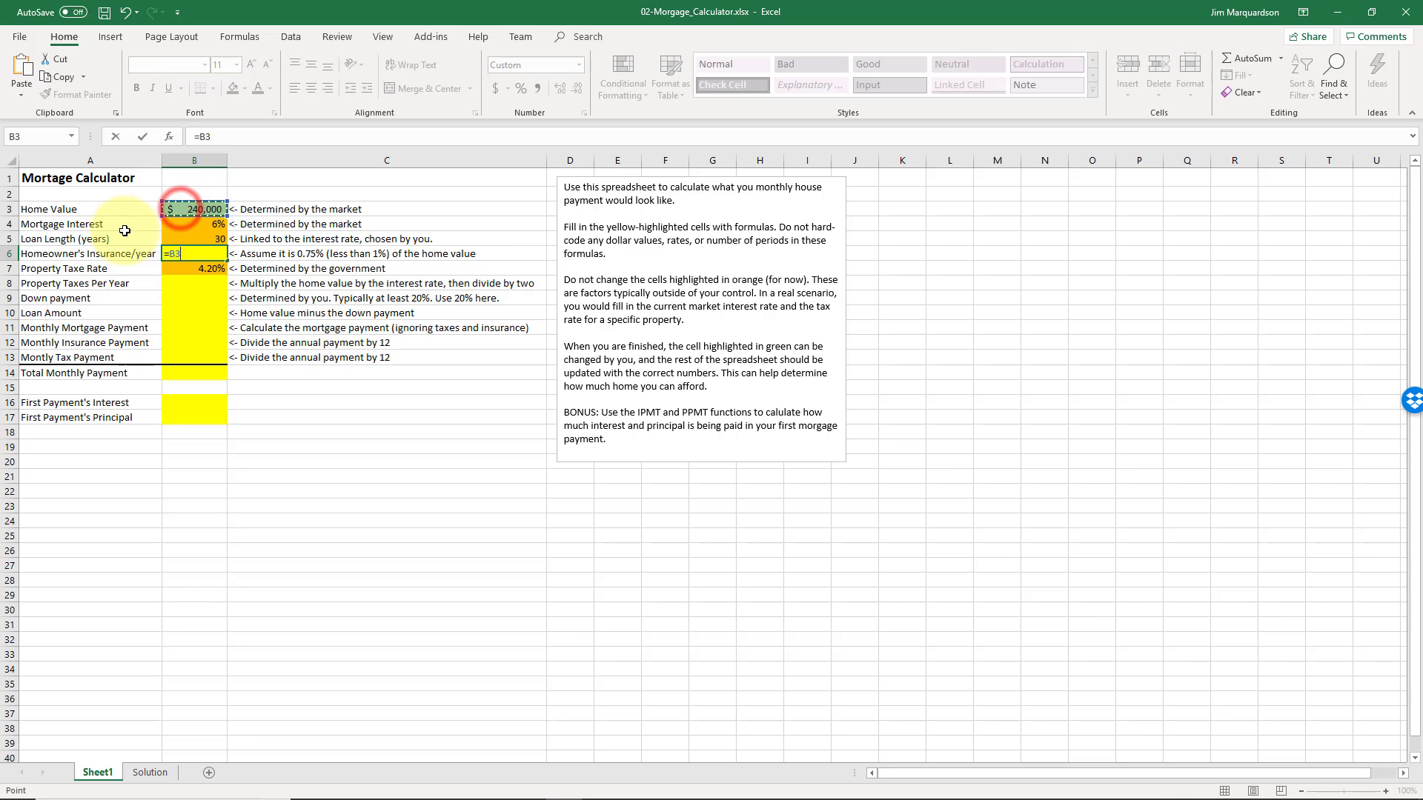
{"action": "type", "text": "*"}
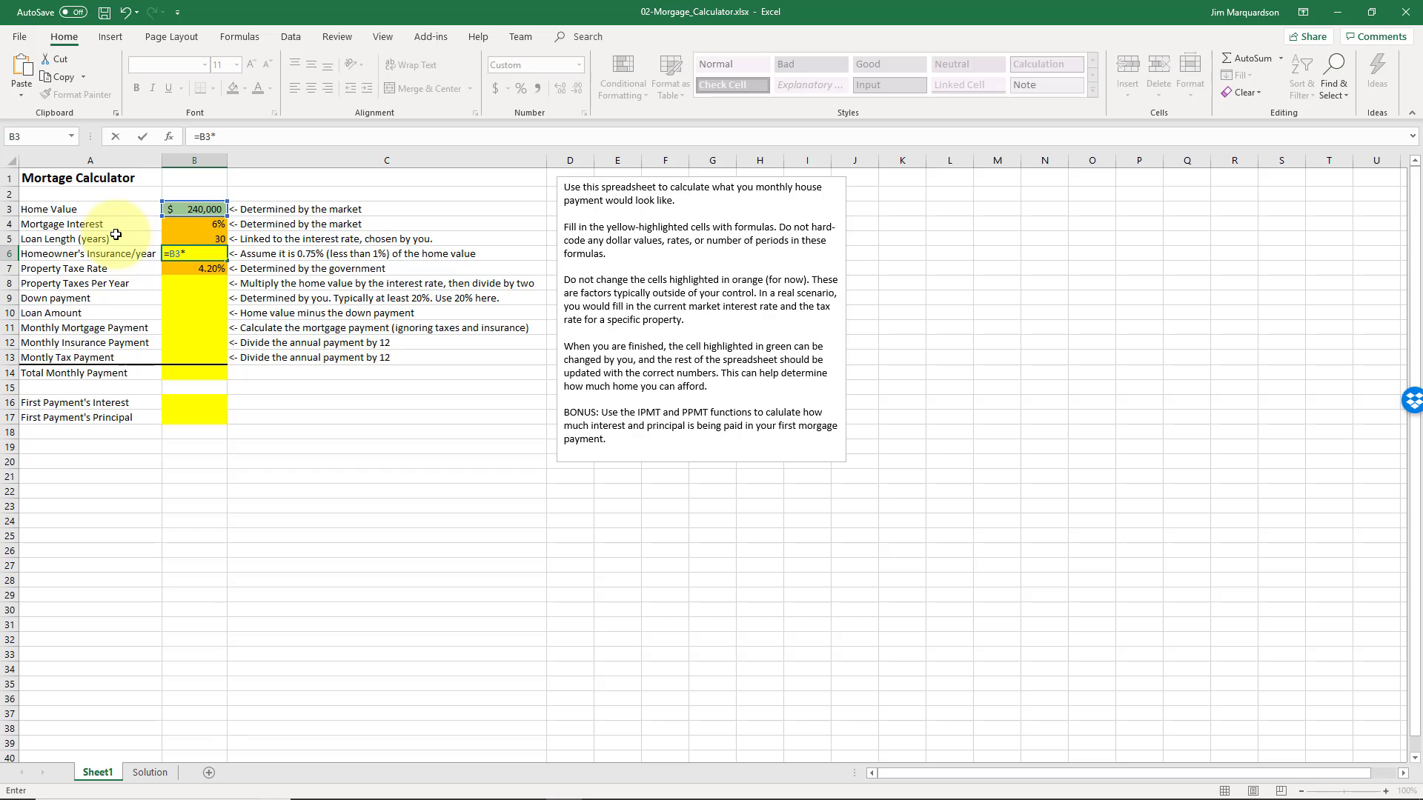
{"action": "type", "text": ".01"}
{"action": "key", "text": "BackSpace"}
{"action": "type", "text": "075"}
{"action": "key", "text": "Return"}
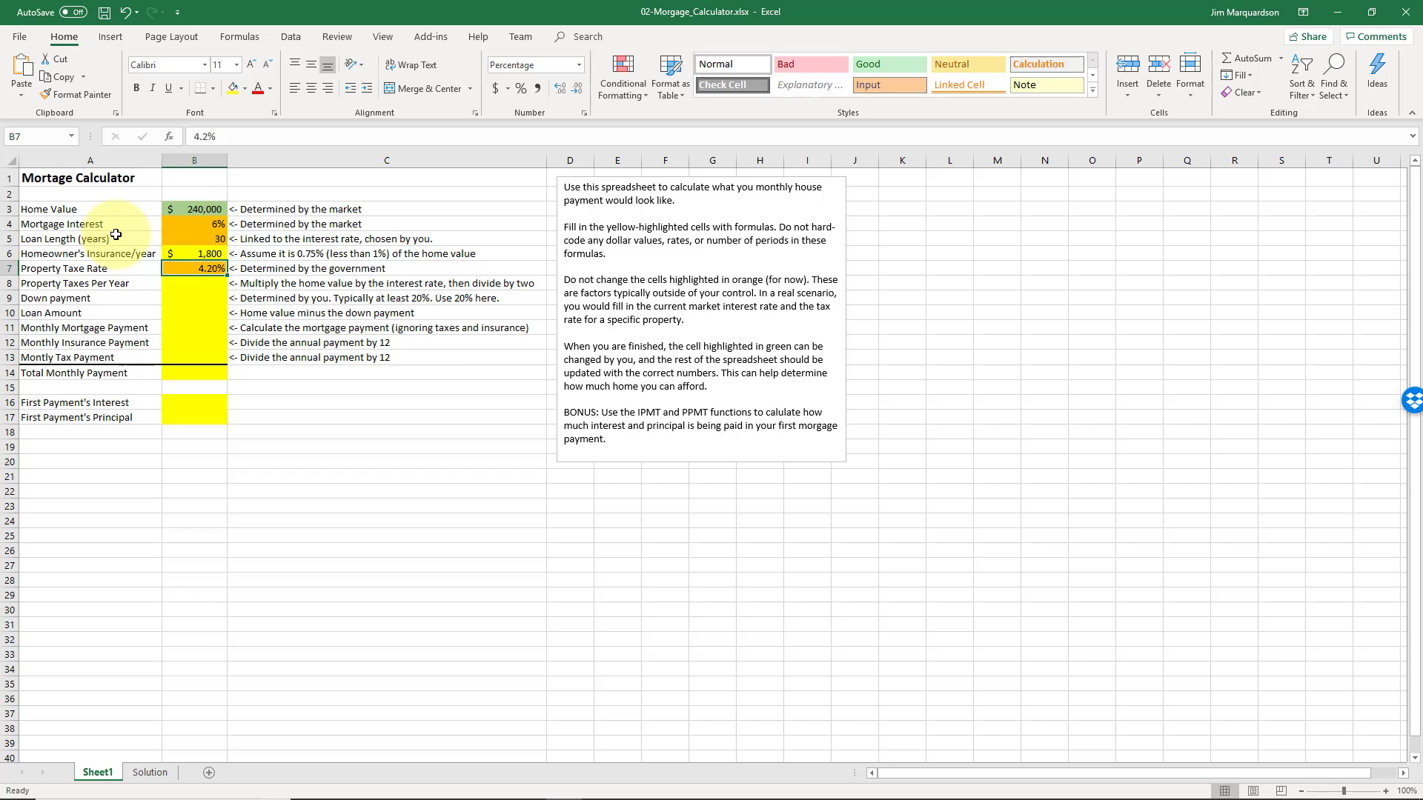
{"action": "key", "text": "Up"}
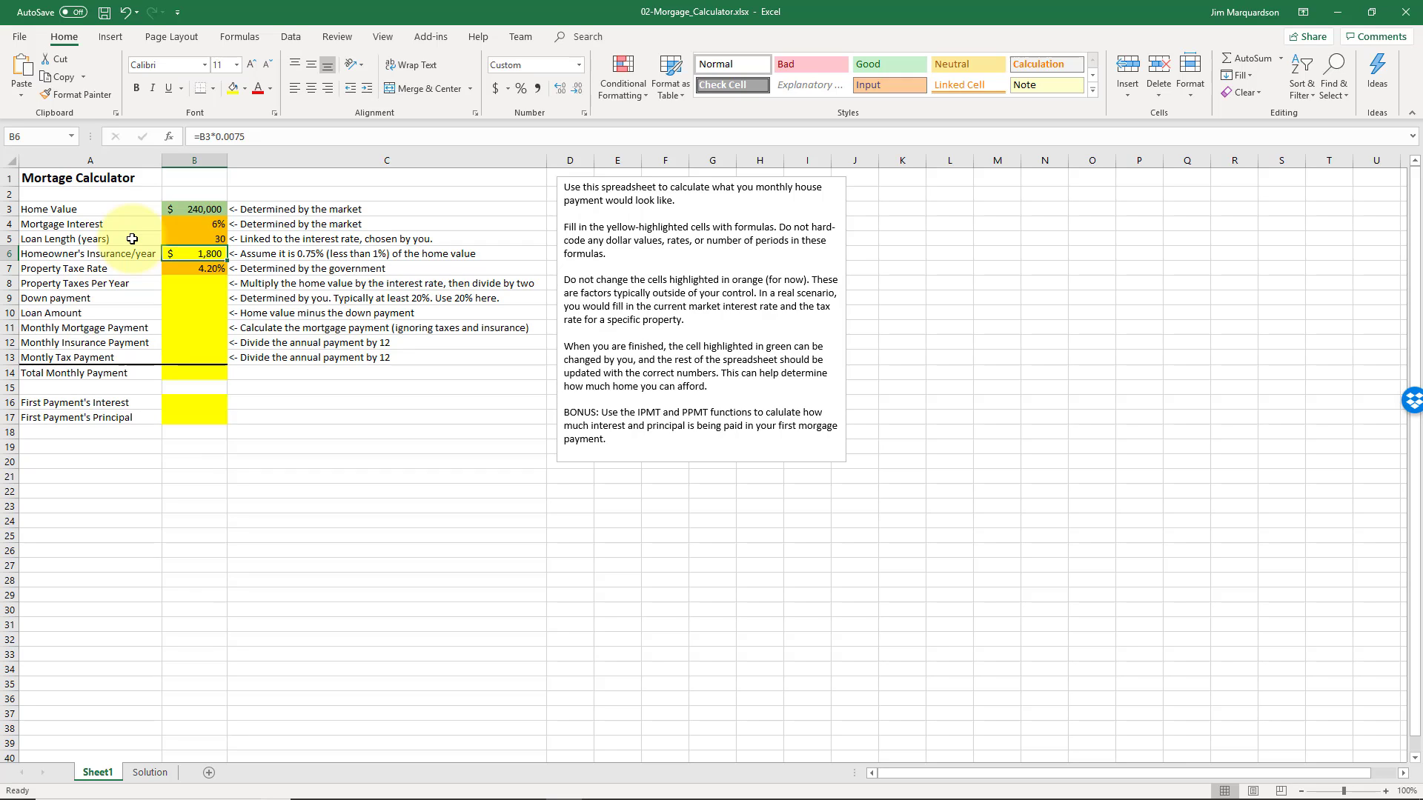
Correct the Property Taxes Per Year note in C8 to say "tax rate" instead of "interest rate".
{"action": "left_click", "coordinate": [195, 283]}
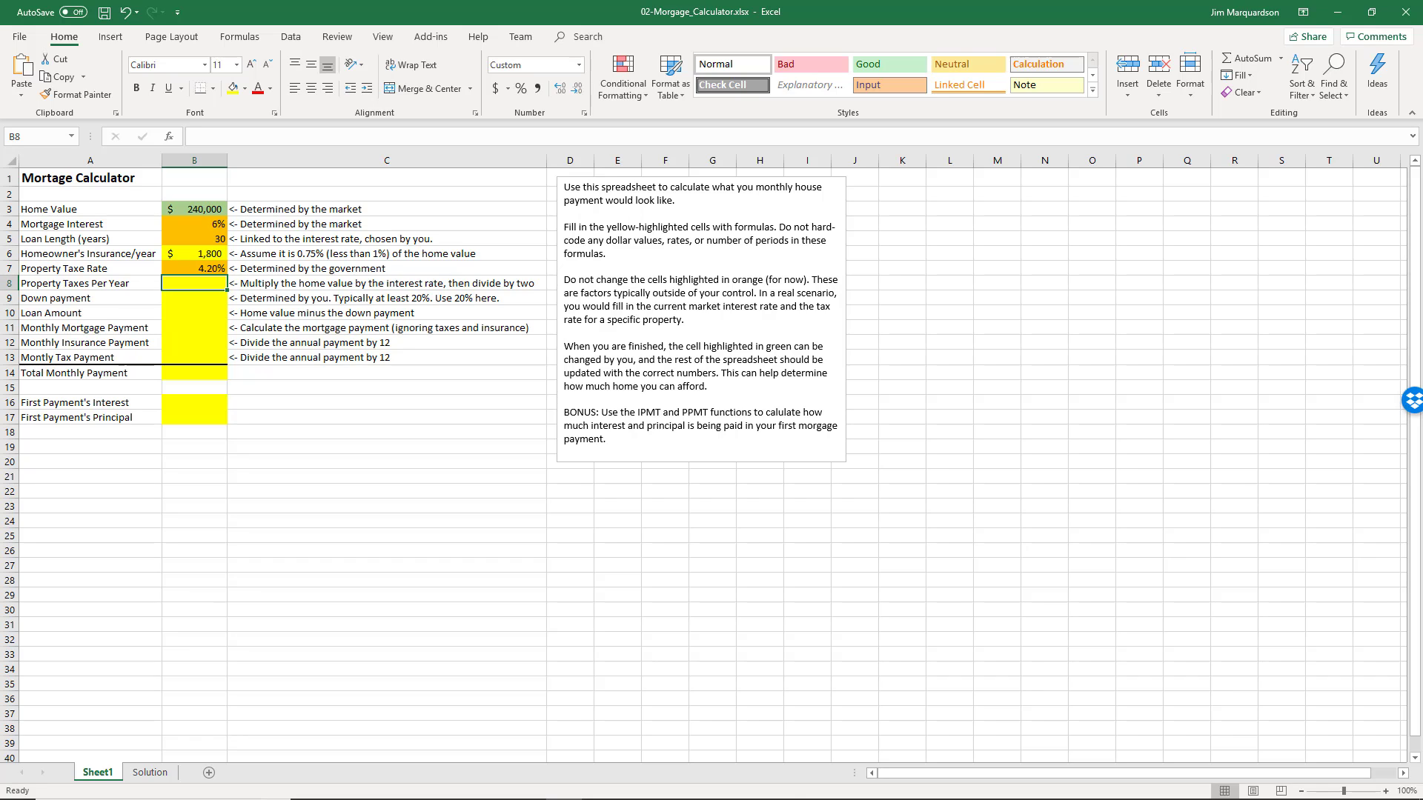
{"action": "left_click", "coordinate": [257, 285]}
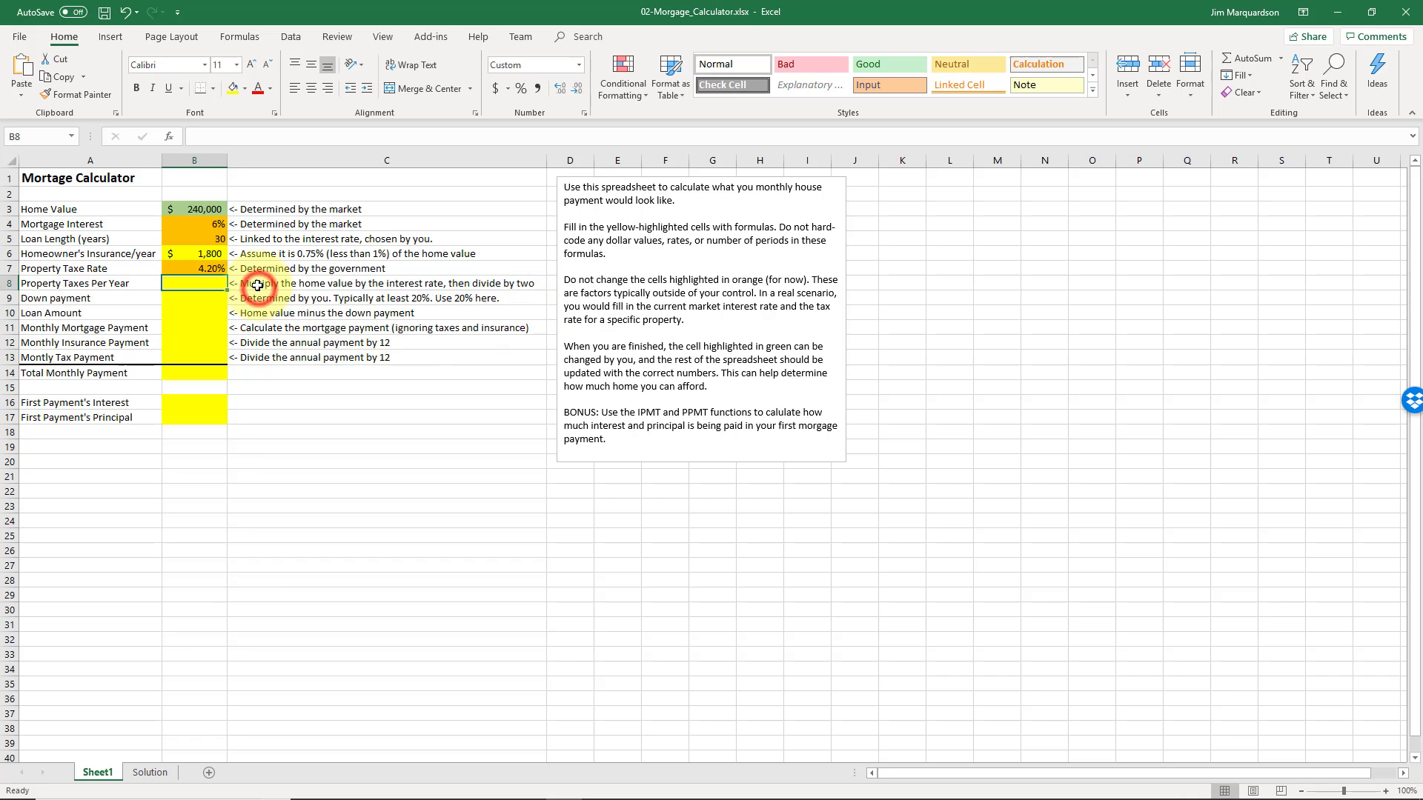
{"action": "double_click", "coordinate": [257, 285]}
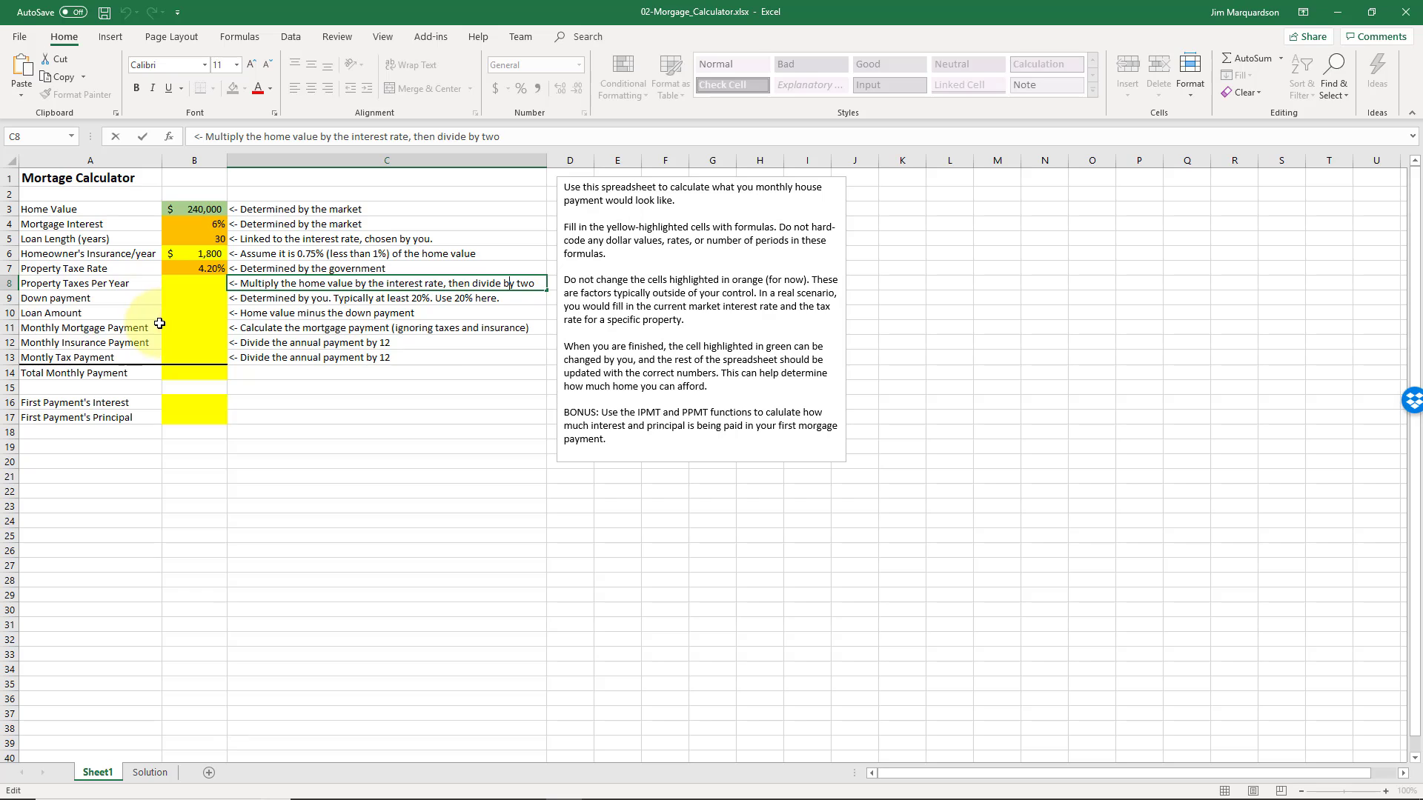
{"action": "key", "text": "Left"}
{"action": "key", "text": "Left"}
{"action": "key", "text": "Left"}
{"action": "key", "text": "Left"}
{"action": "key", "text": "Left"}
{"action": "key", "text": "Left"}
{"action": "key", "text": "Left"}
{"action": "key", "text": "Left"}
{"action": "key", "text": "Left"}
{"action": "key", "text": "Left"}
{"action": "key", "text": "Left"}
{"action": "key", "text": "Left"}
{"action": "key", "text": "Left"}
{"action": "key", "text": "Left"}
{"action": "key", "text": "Left"}
{"action": "key", "text": "Left"}
{"action": "key", "text": "BackSpace"}
{"action": "key", "text": "BackSpace"}
{"action": "key", "text": "BackSpace"}
{"action": "key", "text": "BackSpace"}
{"action": "key", "text": "BackSpace"}
{"action": "key", "text": "BackSpace"}
{"action": "key", "text": "BackSpace"}
{"action": "key", "text": "BackSpace"}
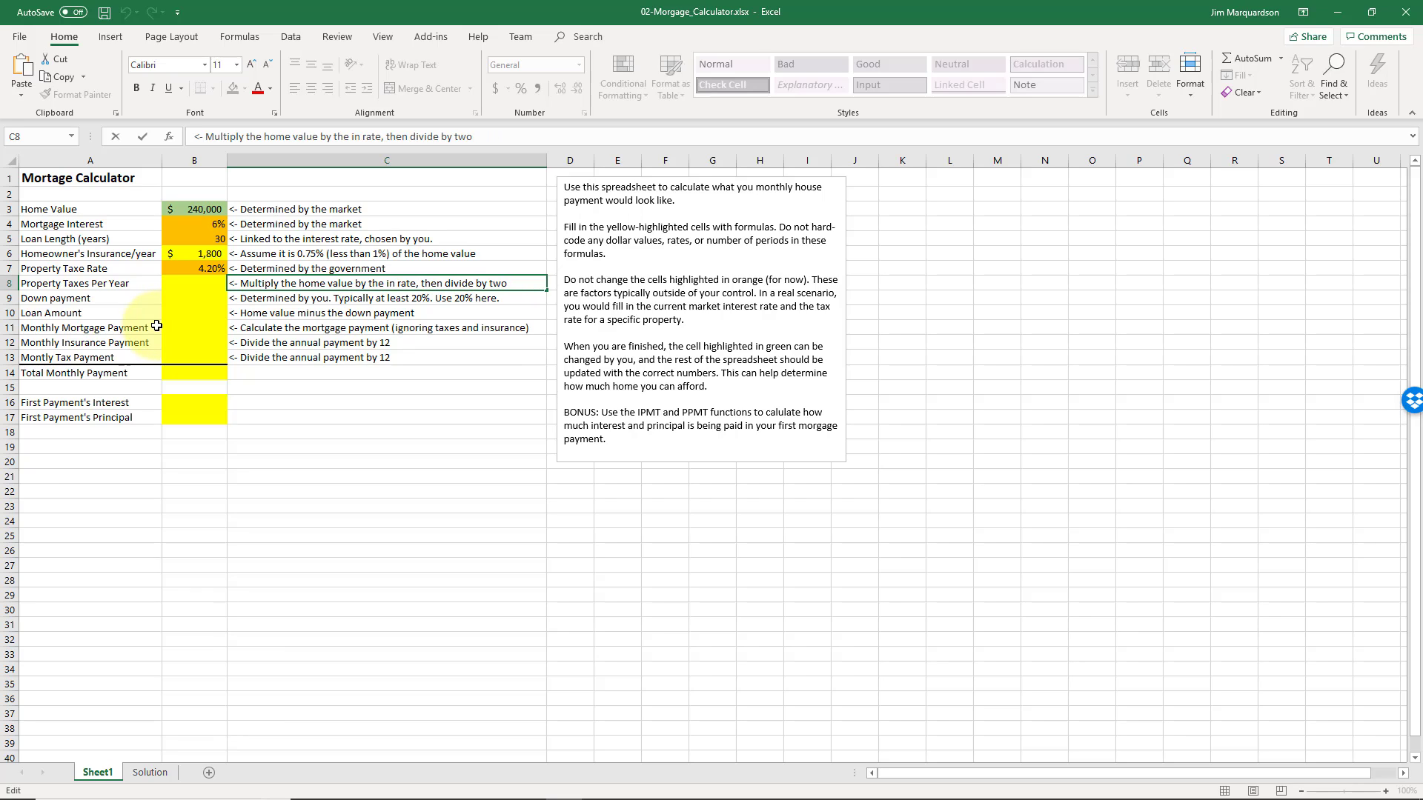
{"action": "type", "text": "tax"}
{"action": "key", "text": "Return"}
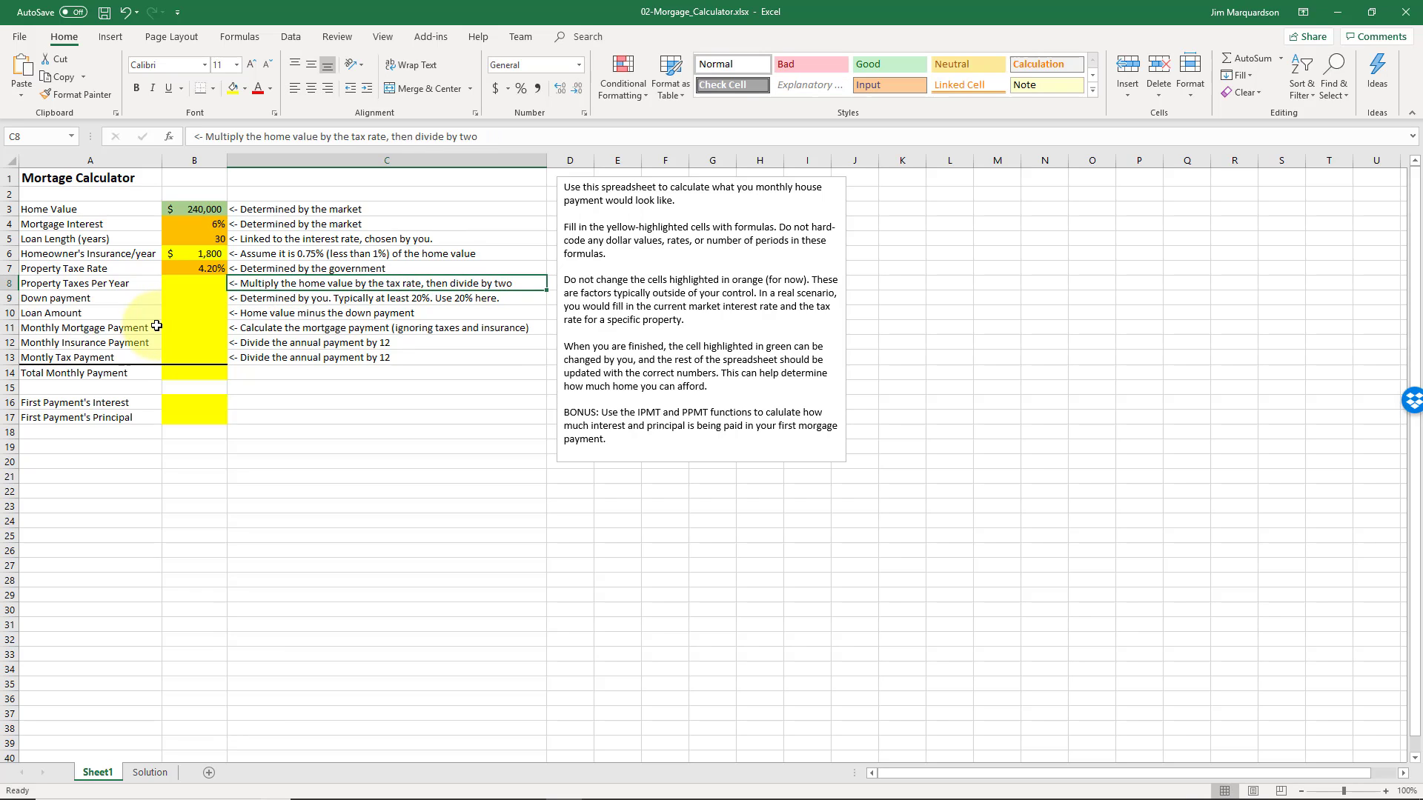
Calculate the property taxes per year in B8 as home value times tax rate divided by two, using =B3*B7/2.
{"action": "key", "text": "Up"}
{"action": "key", "text": "Left"}
{"action": "type", "text": "="}
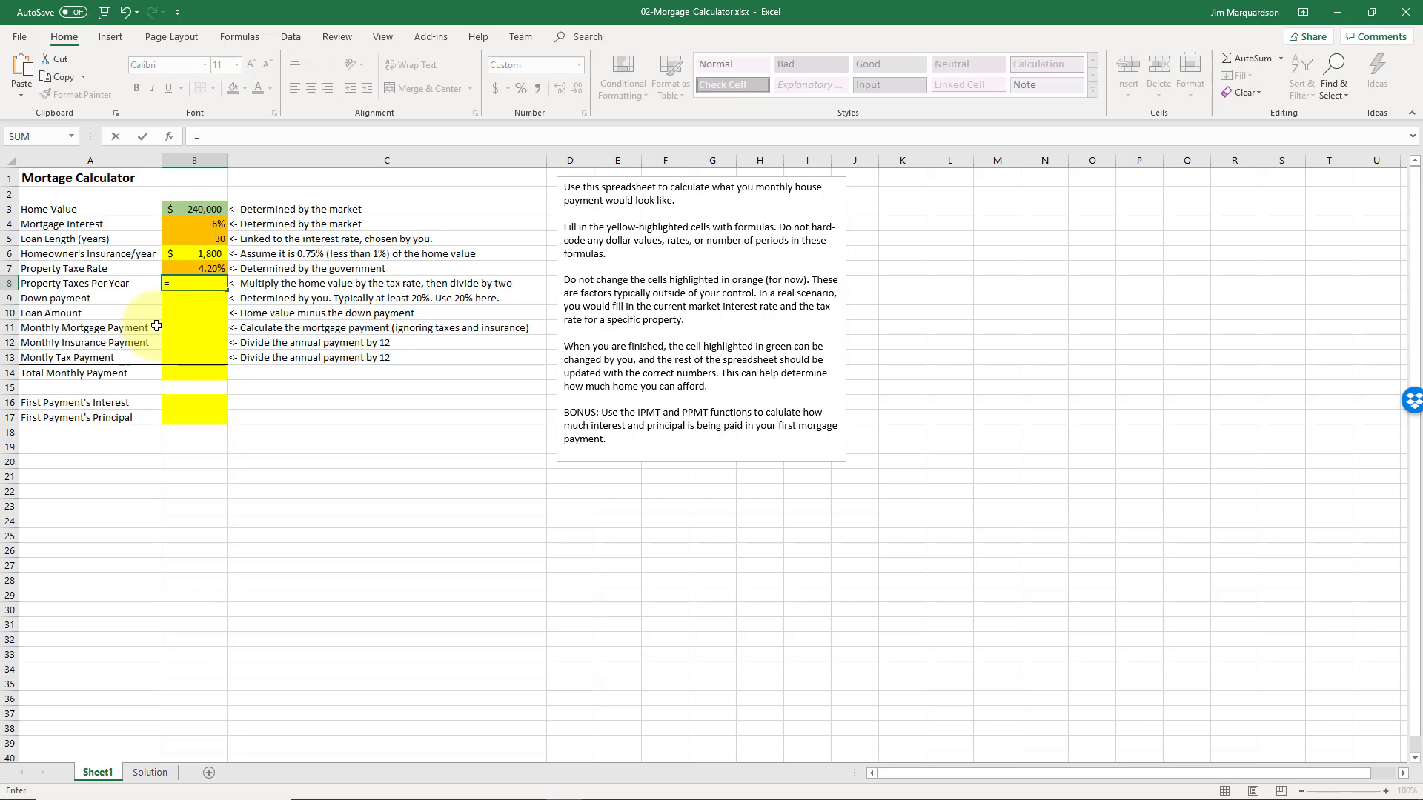
{"action": "left_click", "coordinate": [204, 209]}
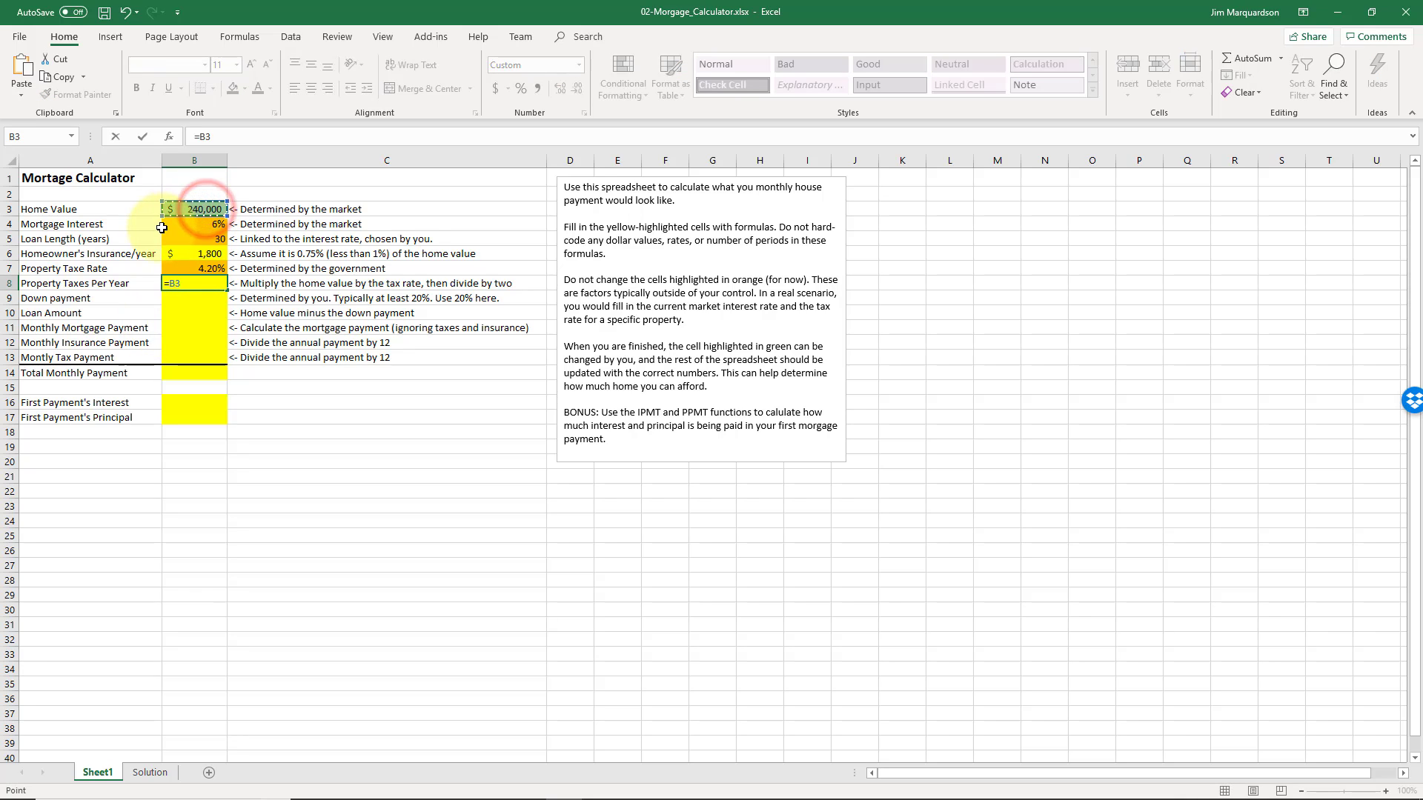
{"action": "type", "text": "*"}
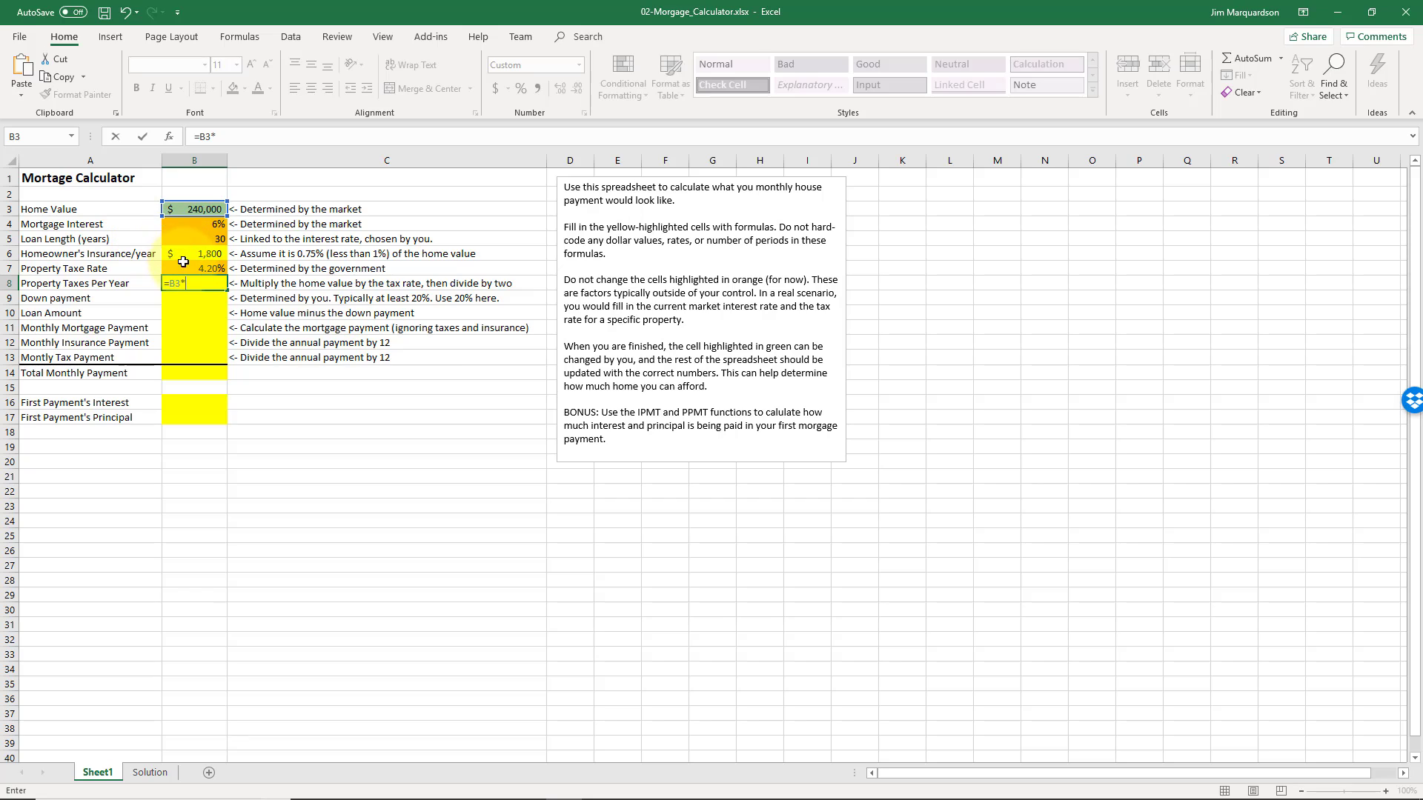
{"action": "left_click", "coordinate": [188, 267]}
{"action": "type", "text": "/2"}
{"action": "key", "text": "Return"}
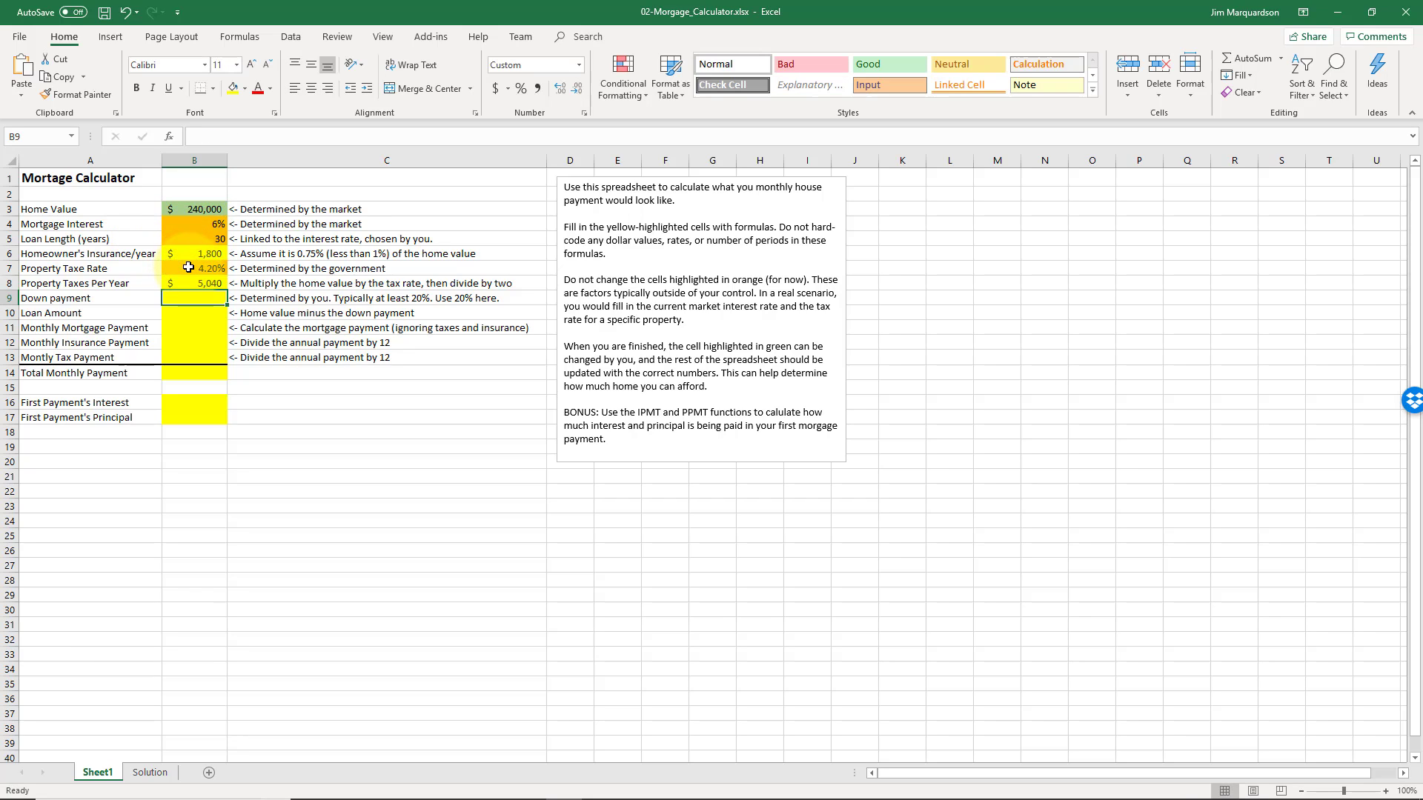
{"action": "key", "text": "Up"}
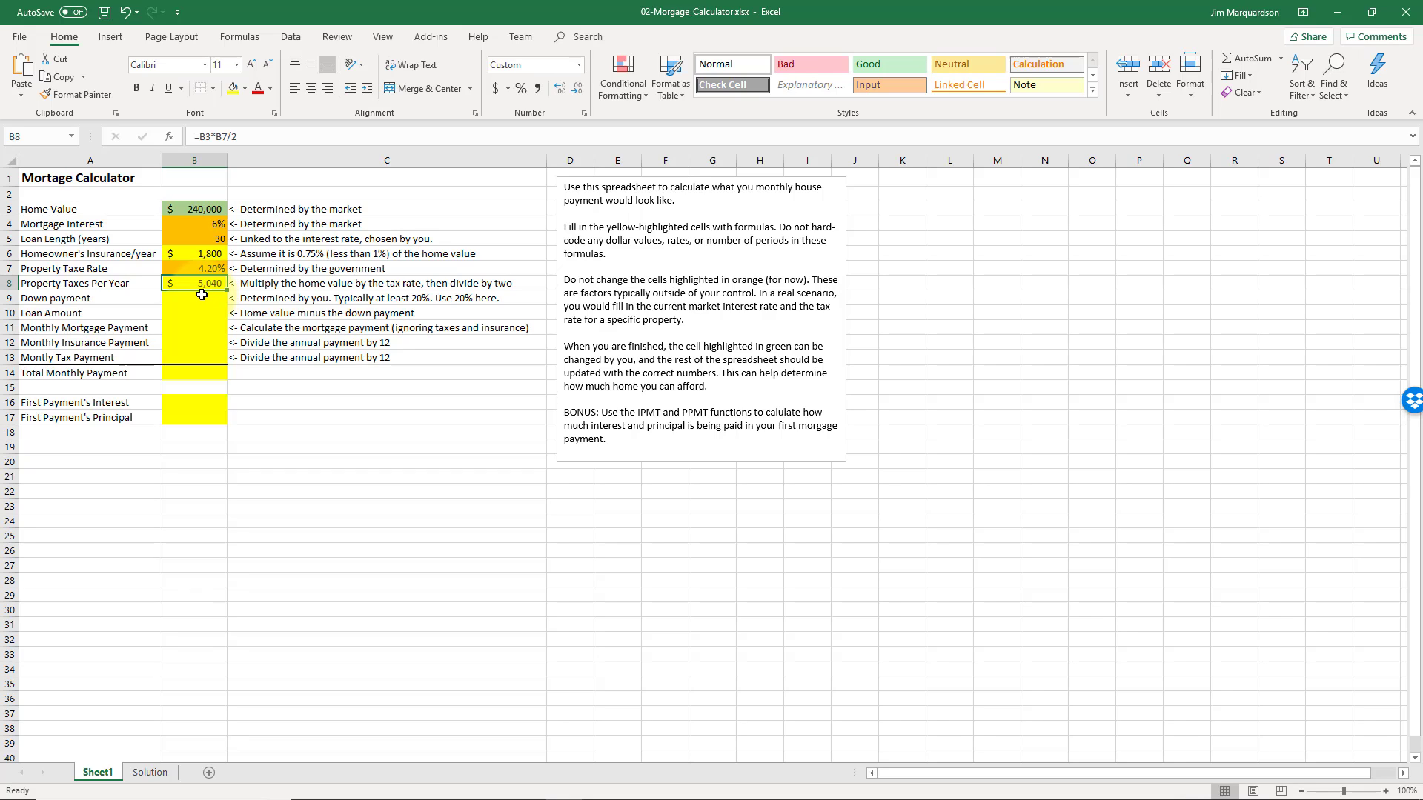
Calculate the down payment in B9 as 20% of the home value, using =B3*0.2.
{"action": "left_click", "coordinate": [200, 297]}
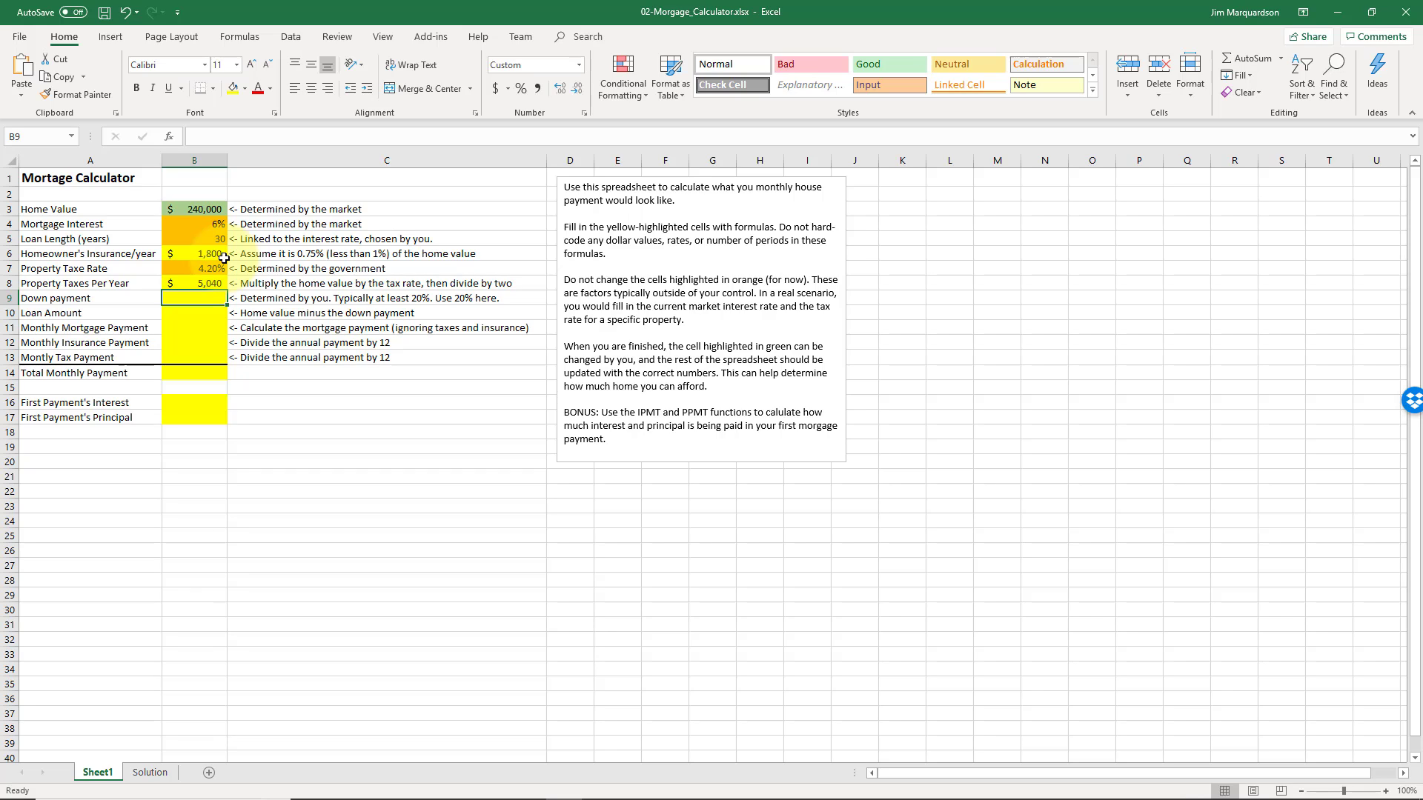
{"action": "type", "text": "="}
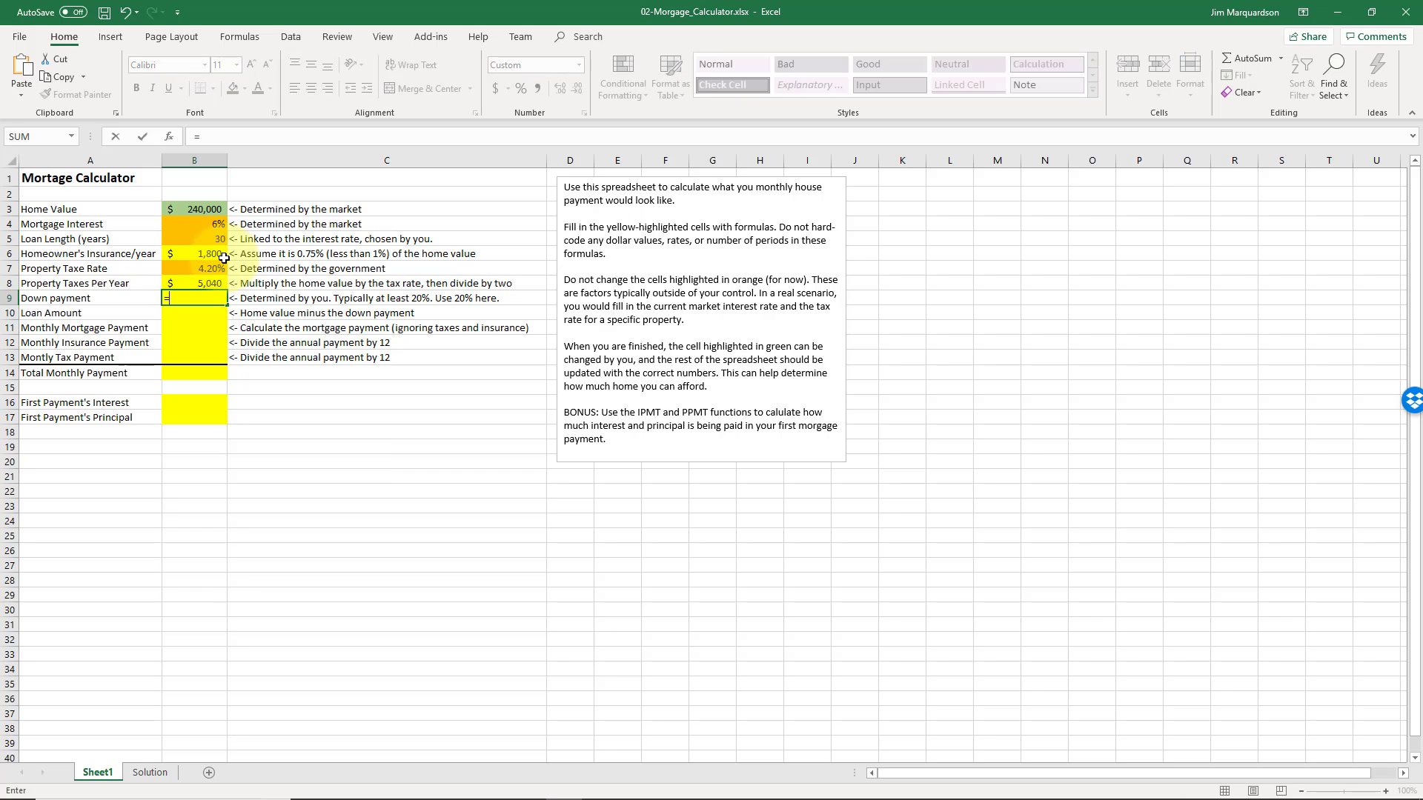
{"action": "left_click", "coordinate": [199, 209]}
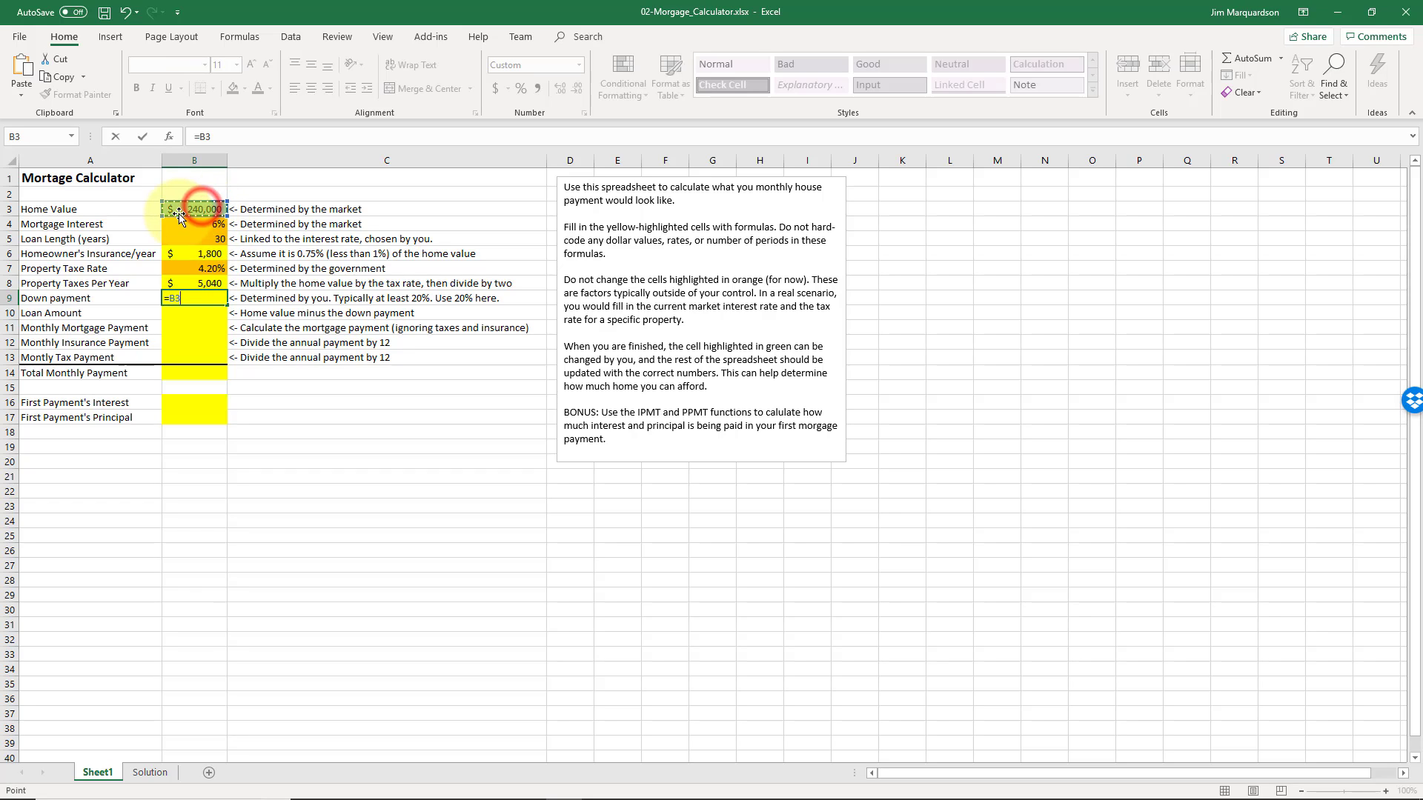
{"action": "type", "text": "*"}
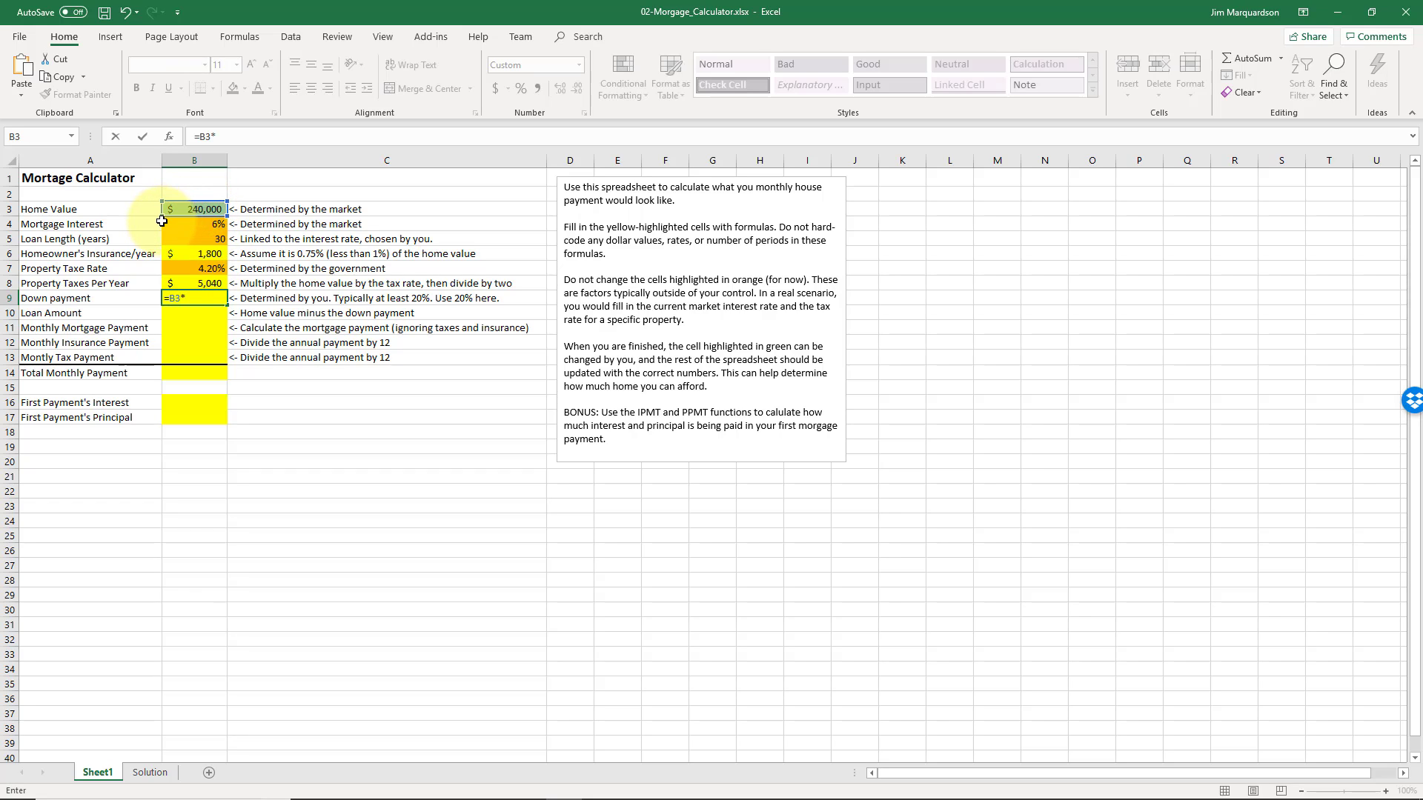
{"action": "key", "text": "Return"}
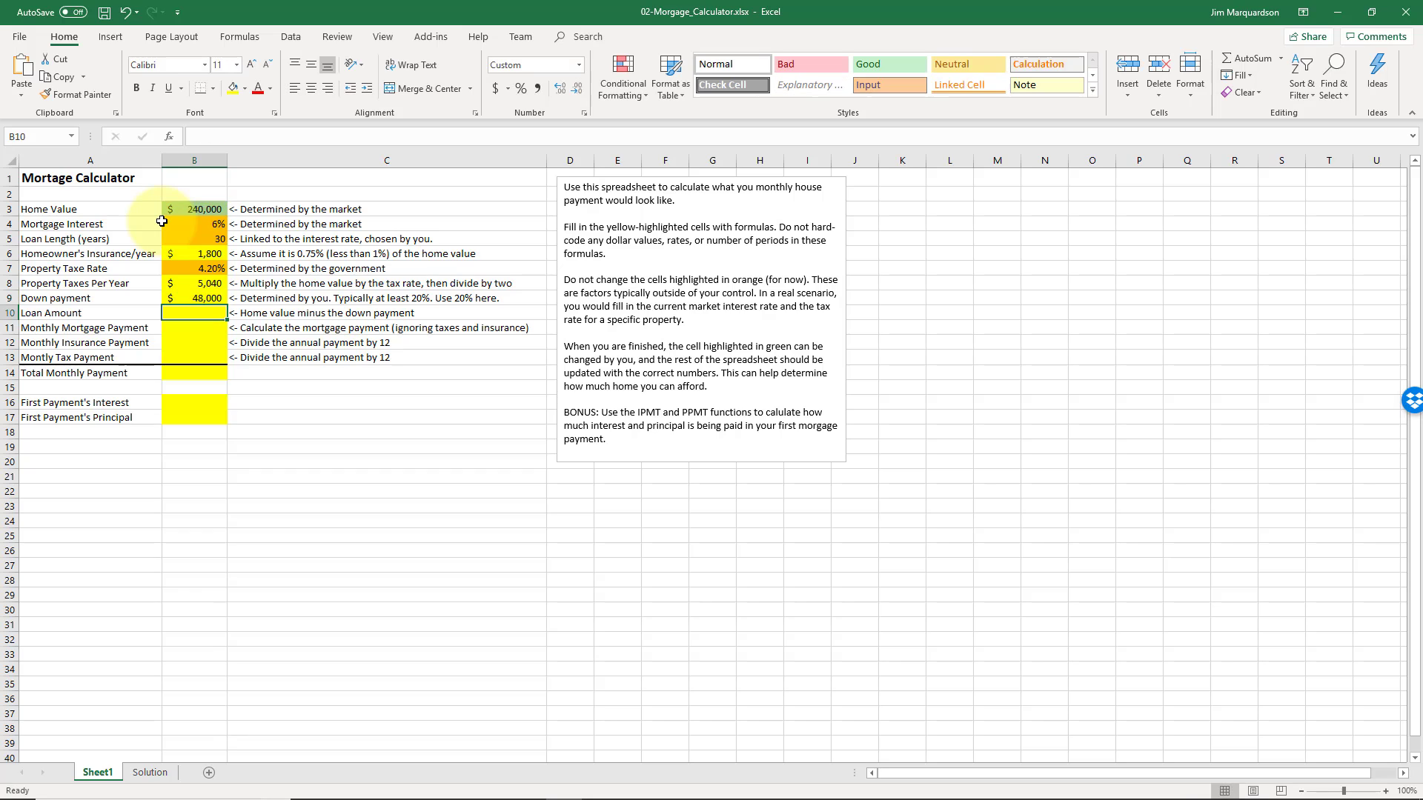
{"action": "key", "text": "Up"}
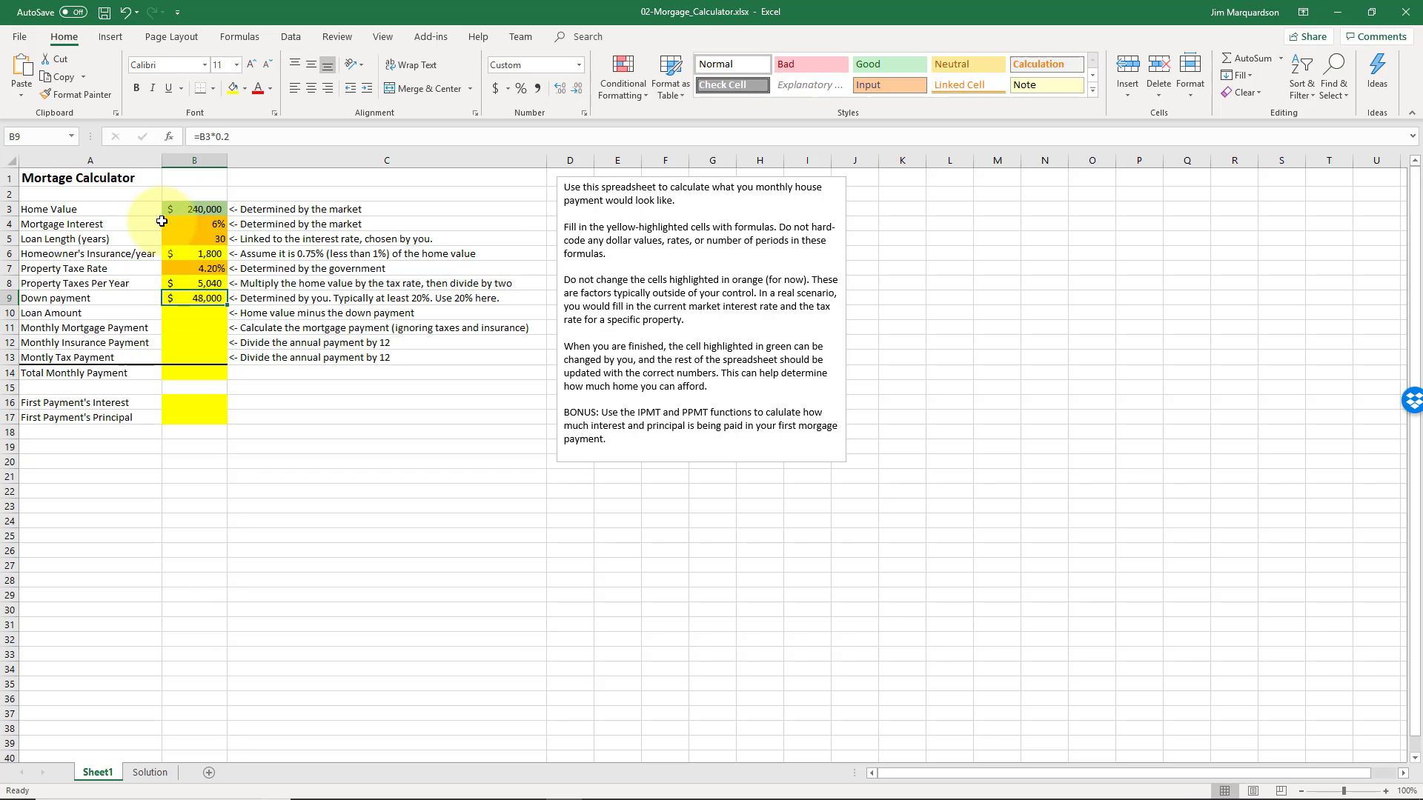
Calculate the loan amount in B10 as the home value minus the down payment, using =B3-B9.
{"action": "key", "text": "Down"}
{"action": "type", "text": "="}
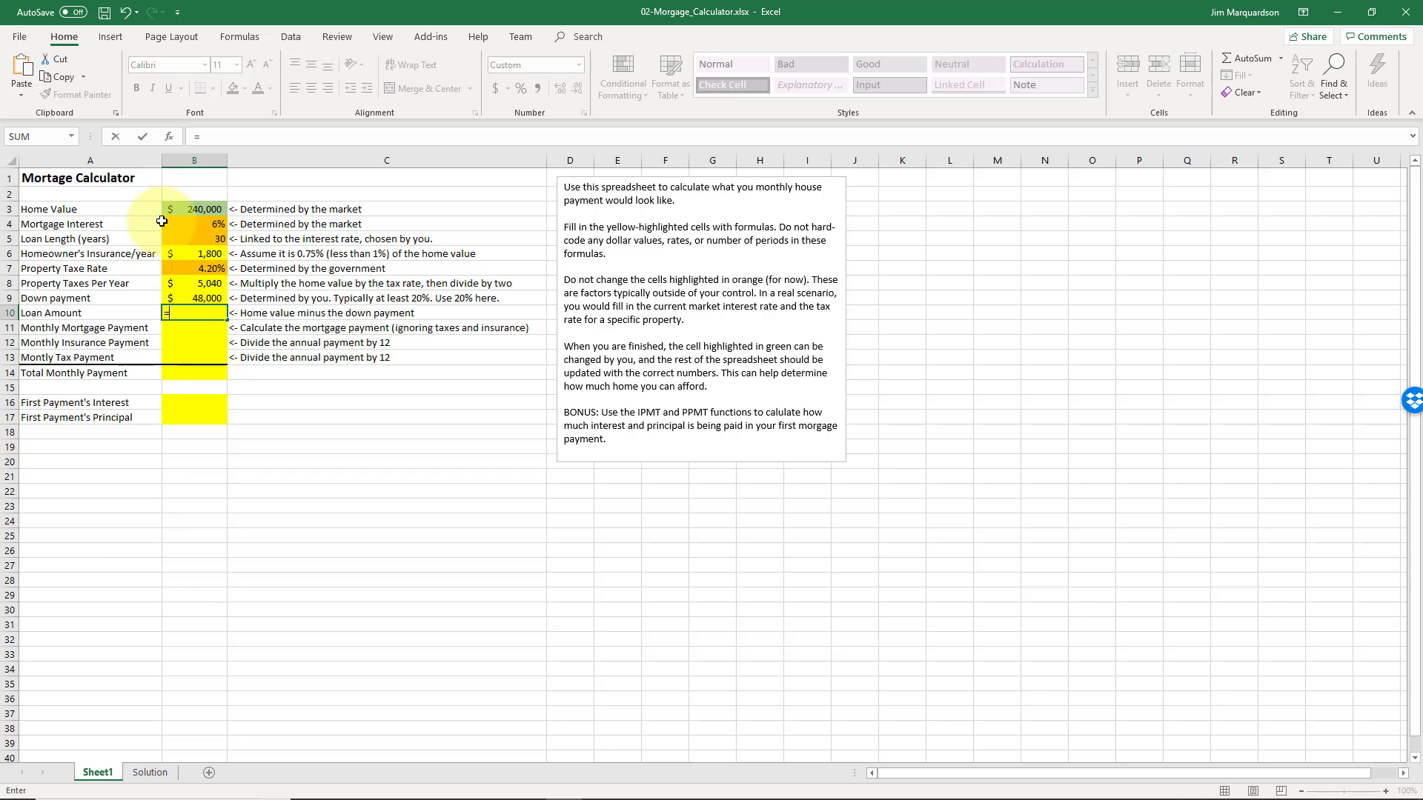
{"action": "left_click", "coordinate": [173, 215]}
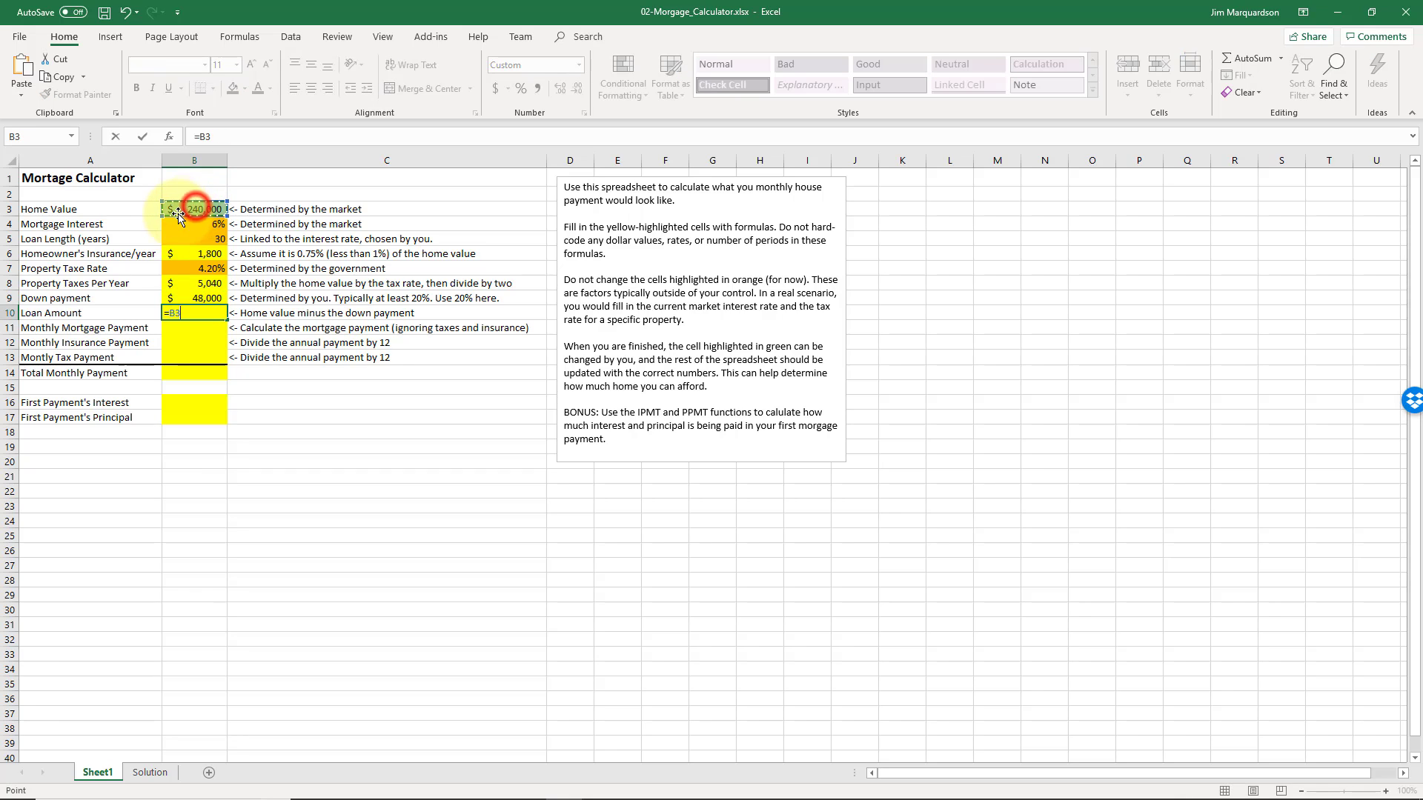
{"action": "type", "text": "-"}
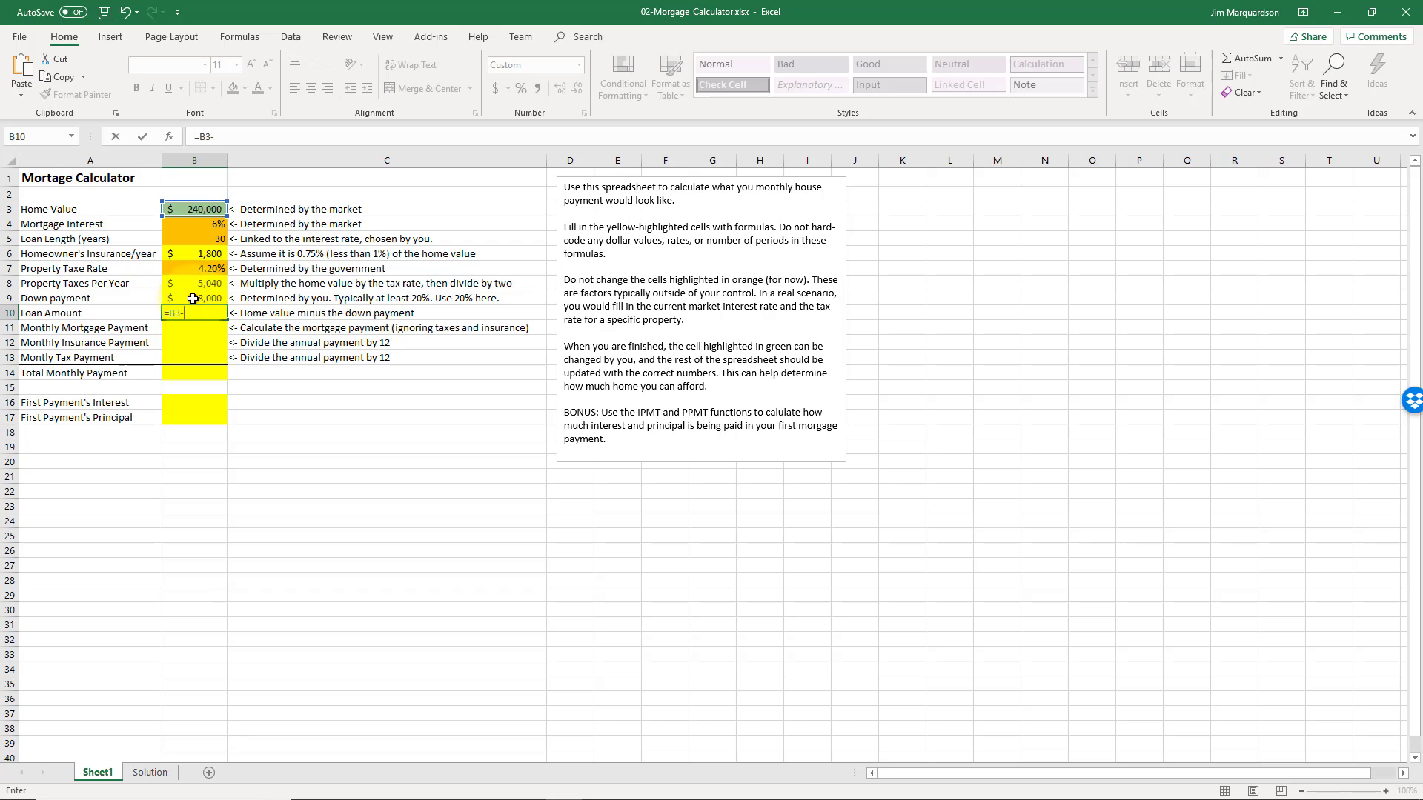
{"action": "left_click", "coordinate": [193, 298]}
{"action": "key", "text": "Return"}
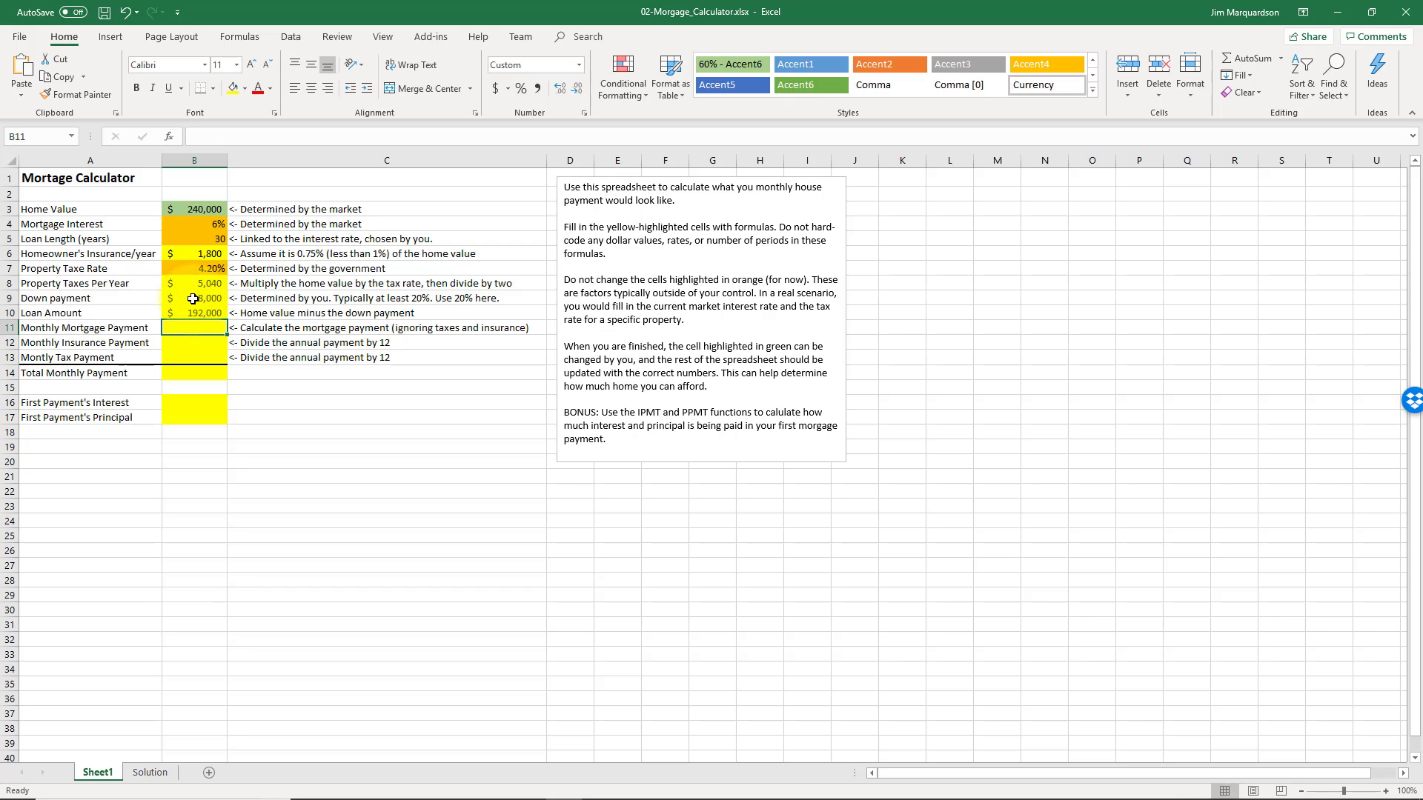
{"action": "key", "text": "Up"}
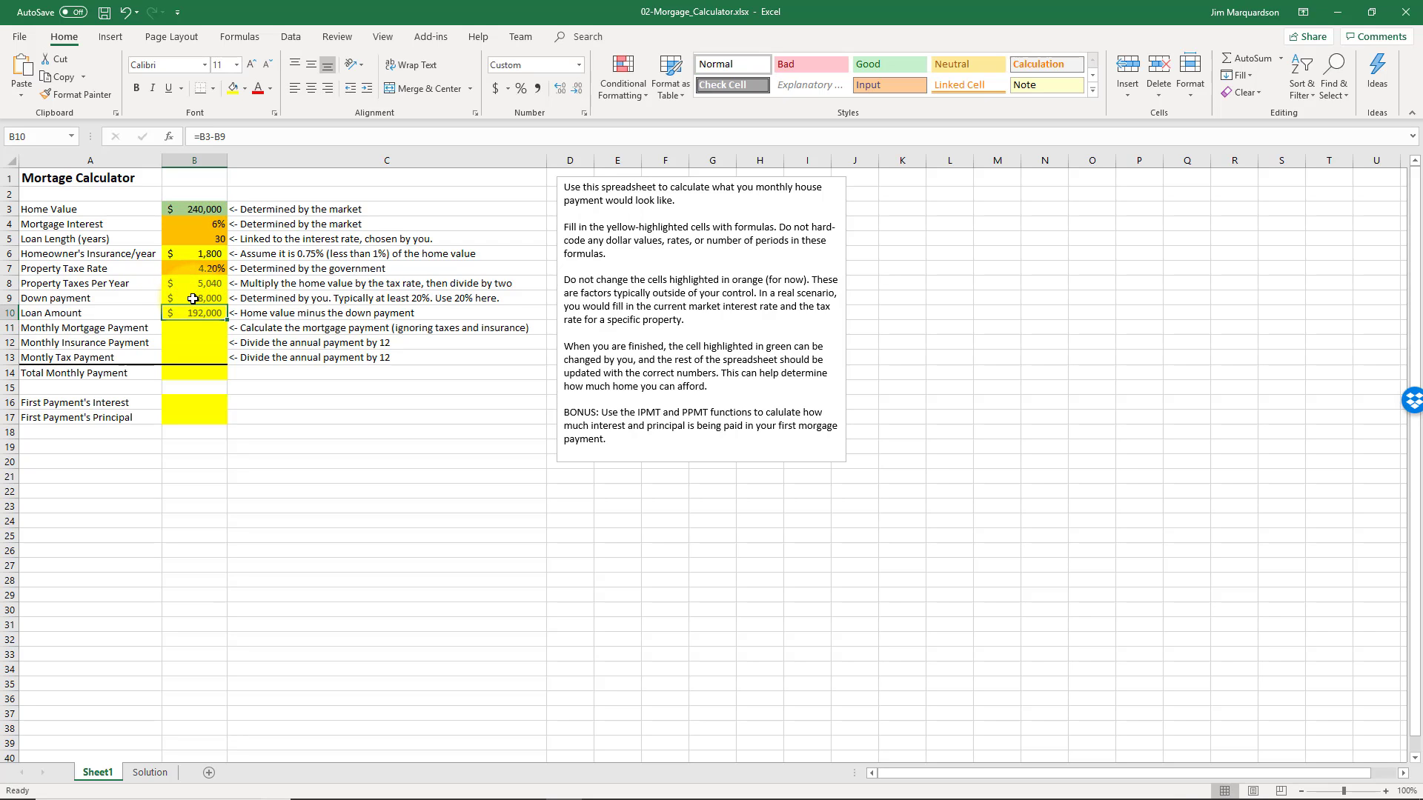
Calculate the monthly mortgage payment in B11 from the interest rate, loan length and loan amount, using =PMT(B4/12,B5*12,-1*B10).
{"action": "key", "text": "Left"}
{"action": "key", "text": "Right"}
{"action": "key", "text": "Down"}
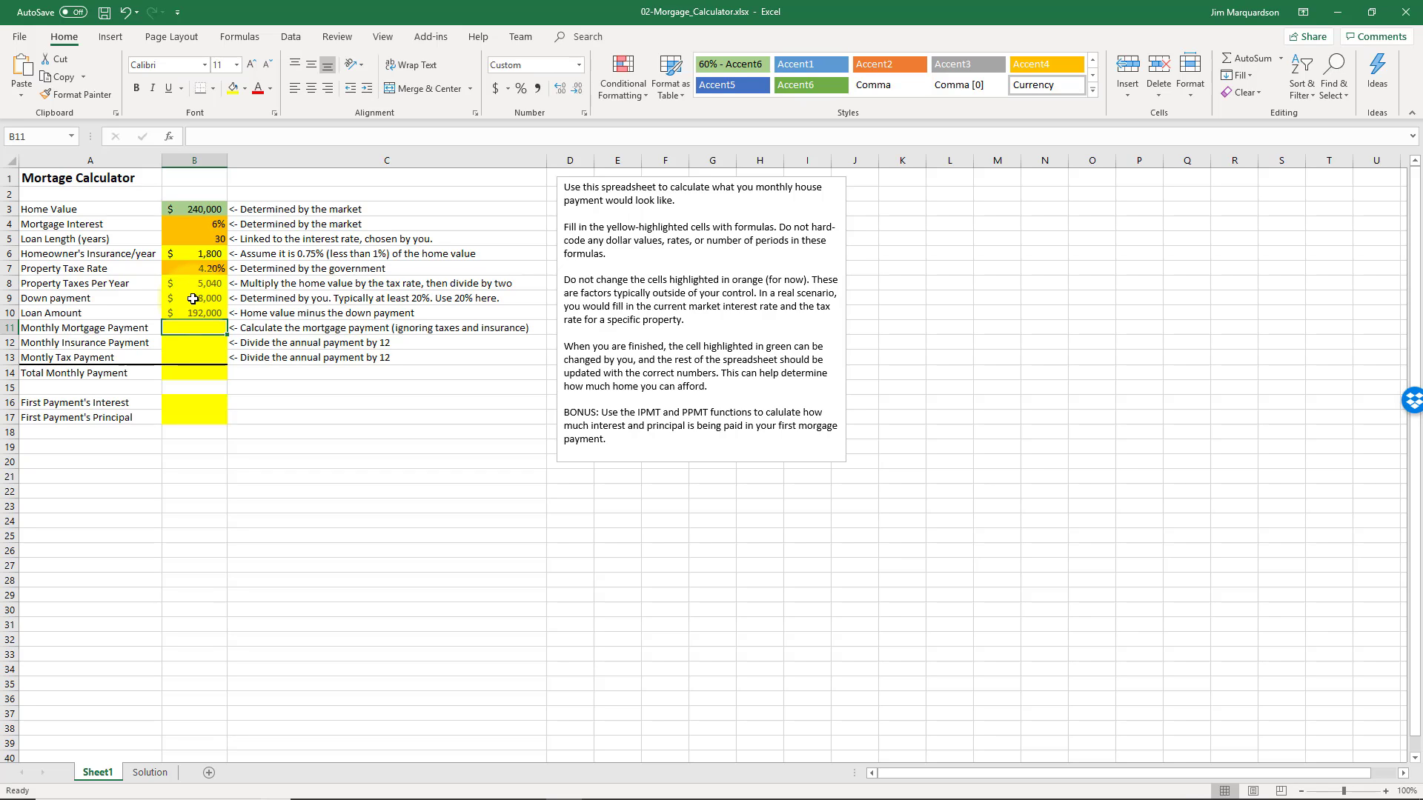
{"action": "type", "text": "=pmt"}
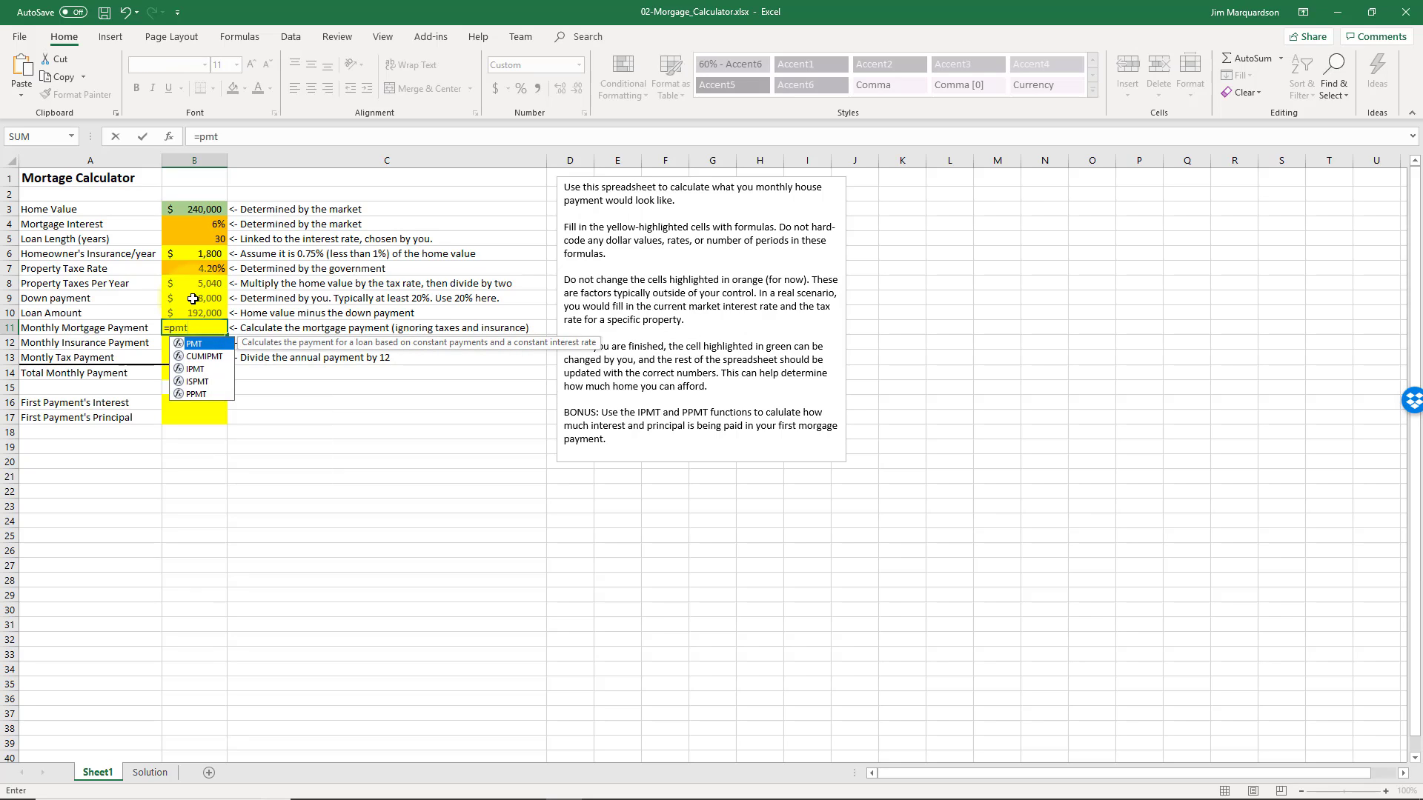
{"action": "type", "text": "("}
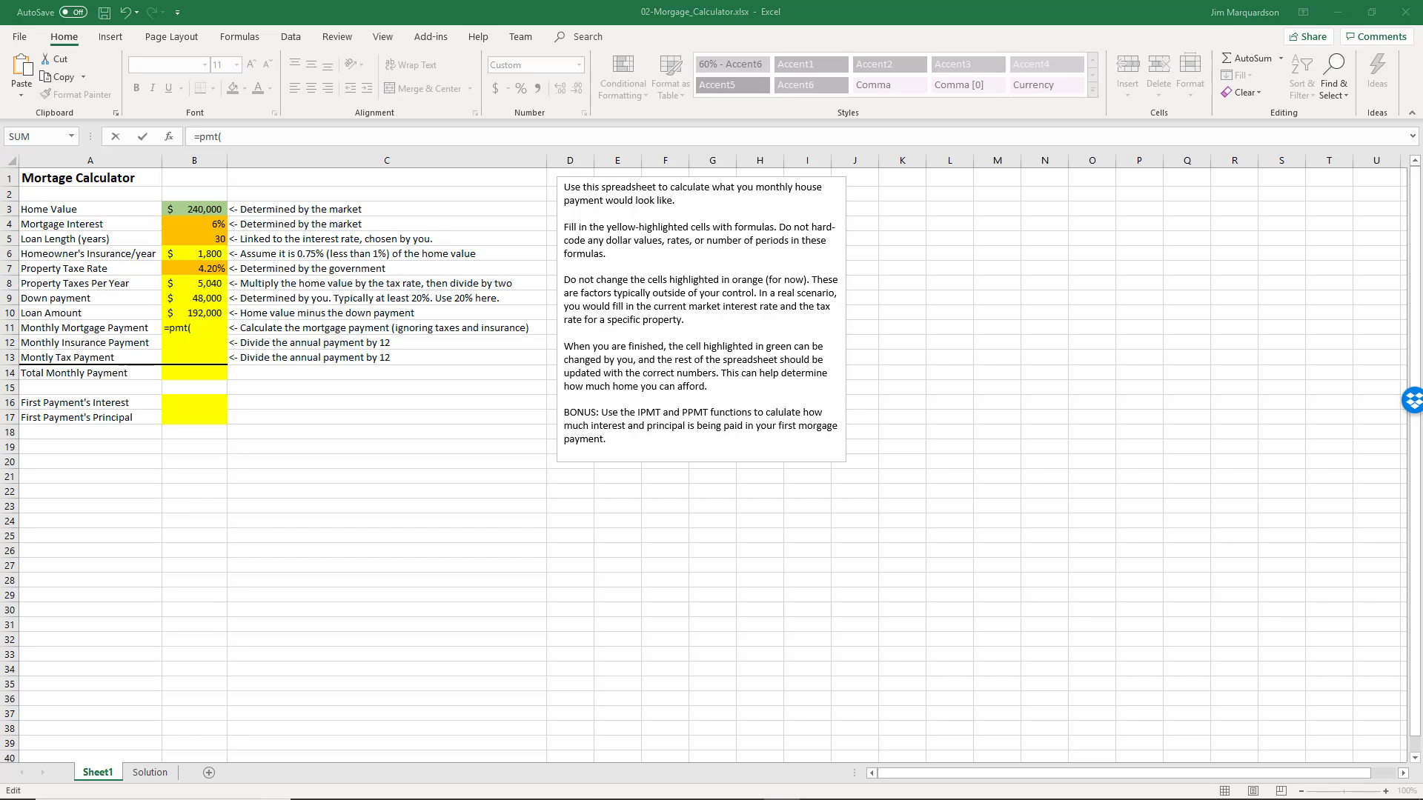
{"action": "left_click", "coordinate": [200, 326]}
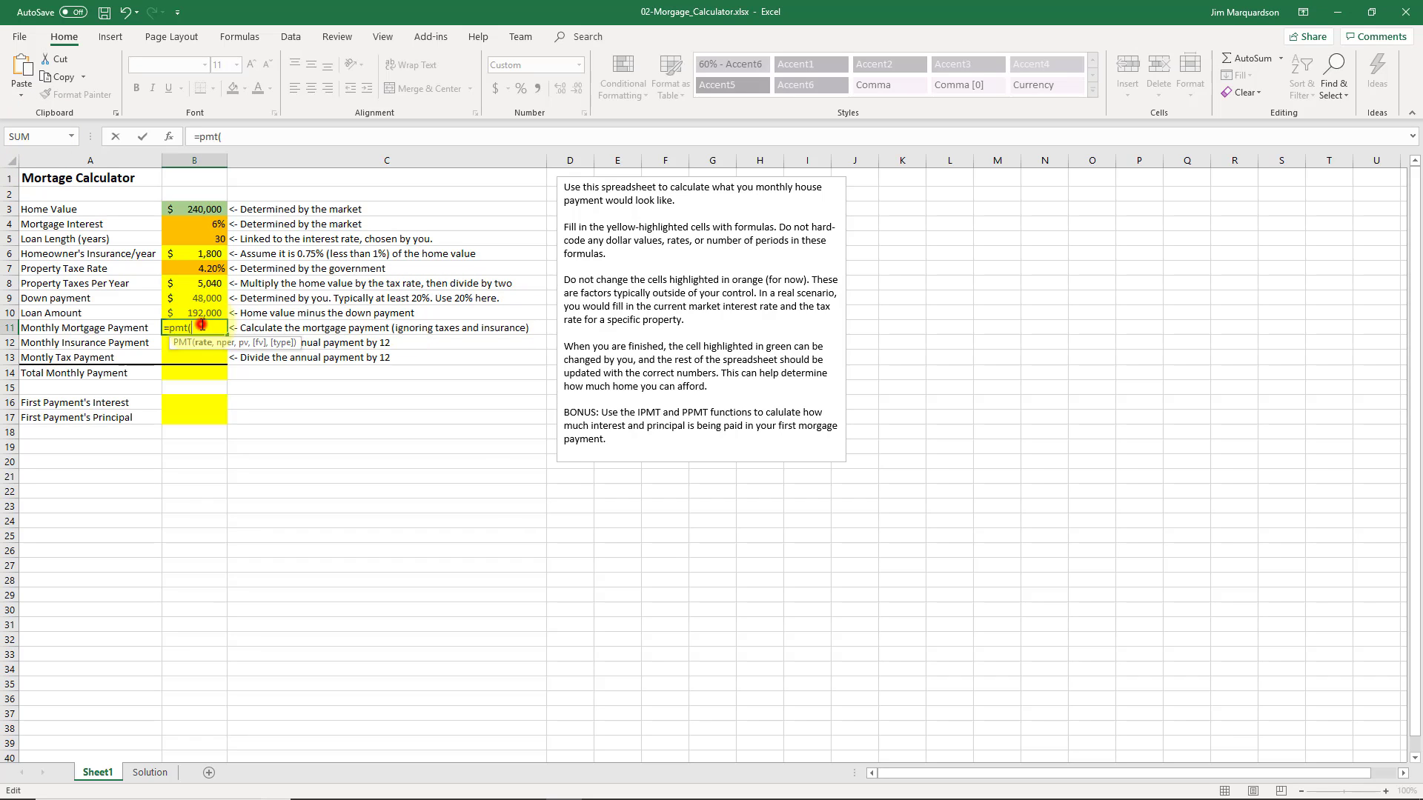
{"action": "left_click", "coordinate": [198, 223]}
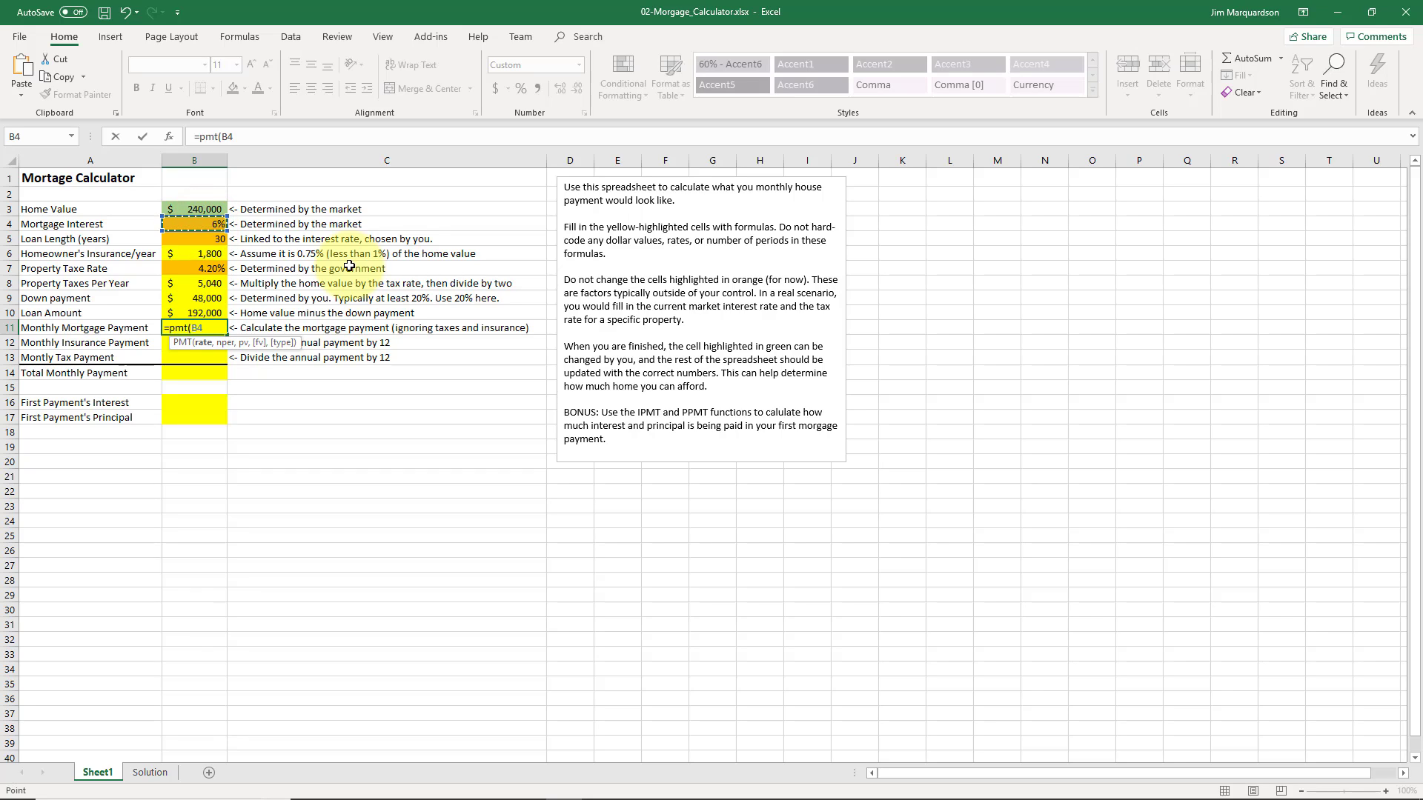
{"action": "type", "text": "/12,"}
{"action": "left_click", "coordinate": [169, 239]}
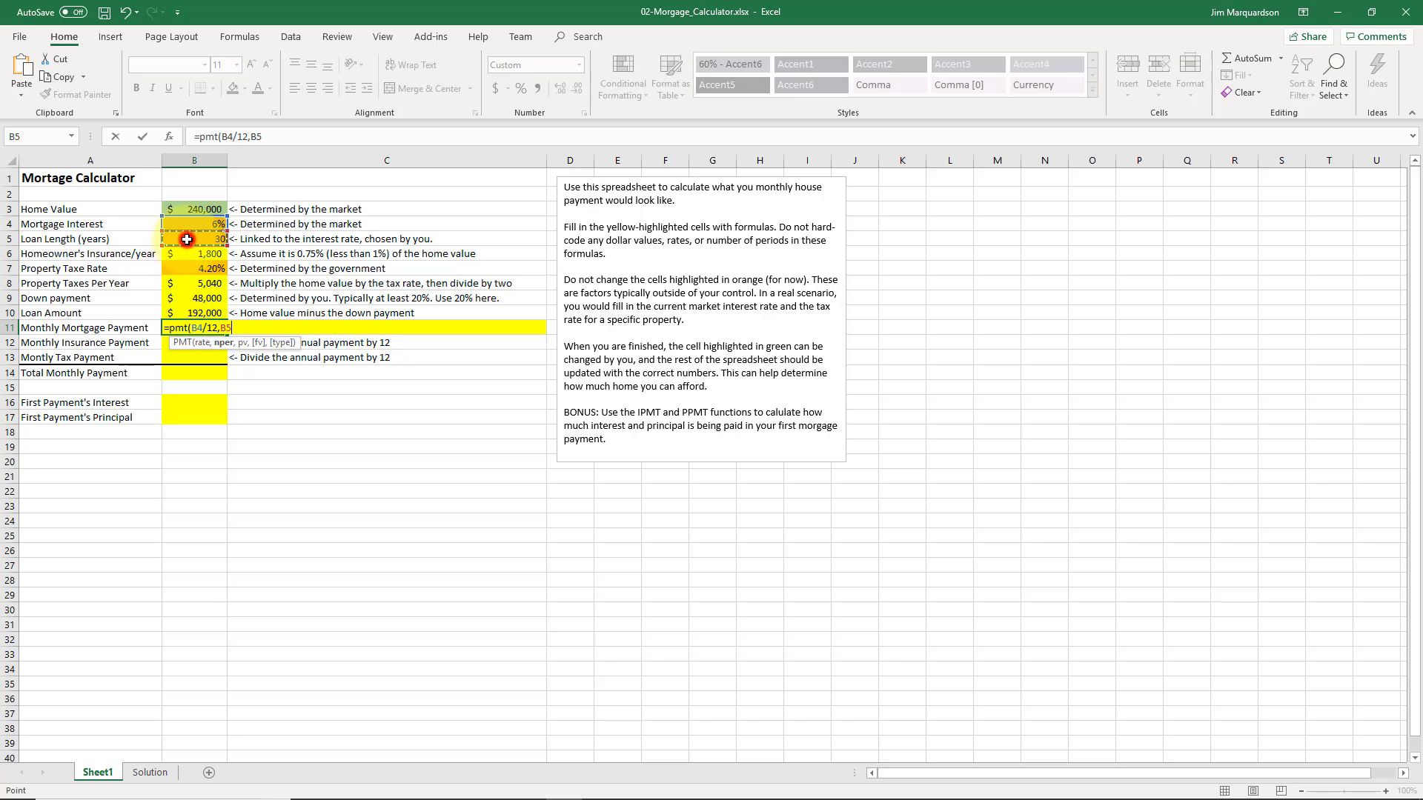
{"action": "type", "text": "*12,"}
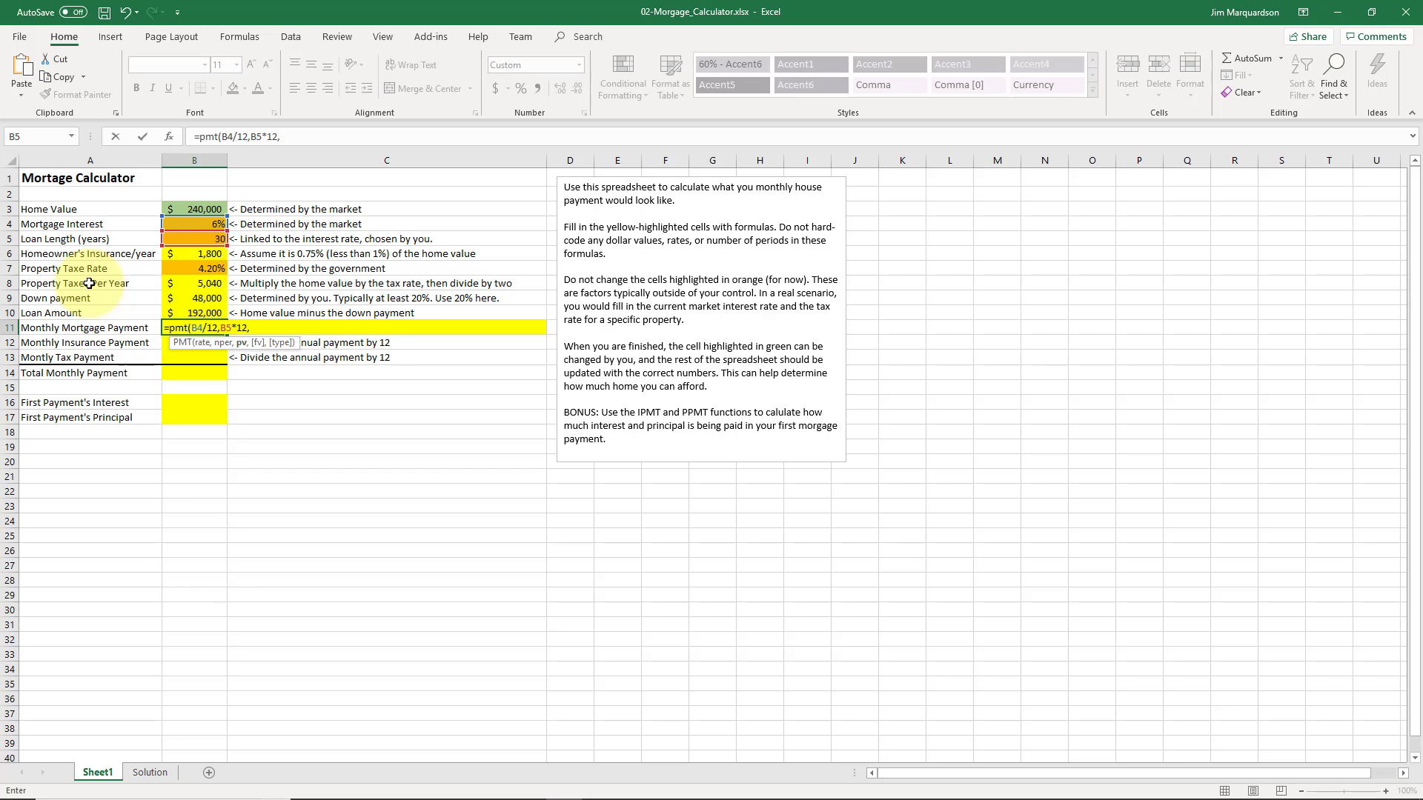
{"action": "type", "text": "1*"}
{"action": "left_click", "coordinate": [187, 312]}
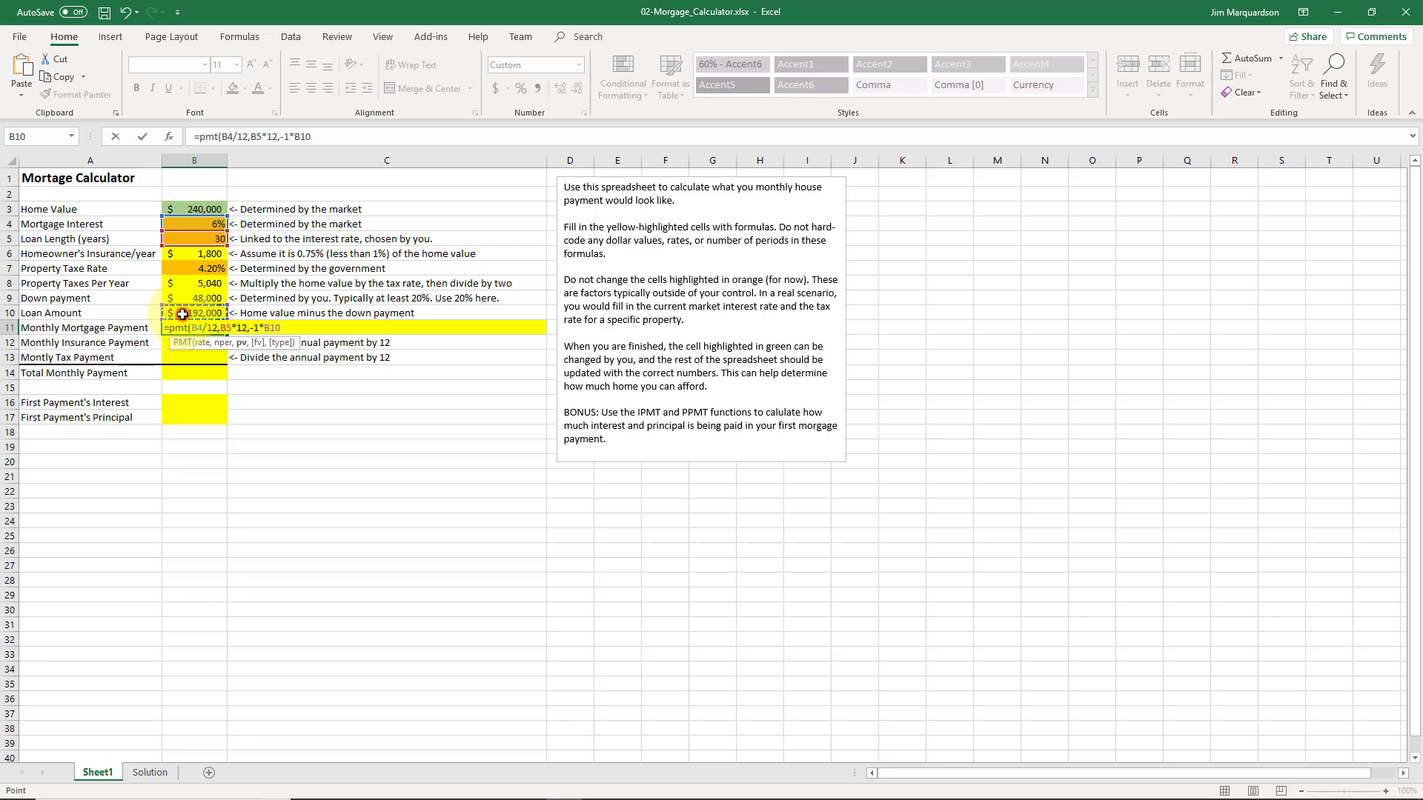
{"action": "type", "text": ")"}
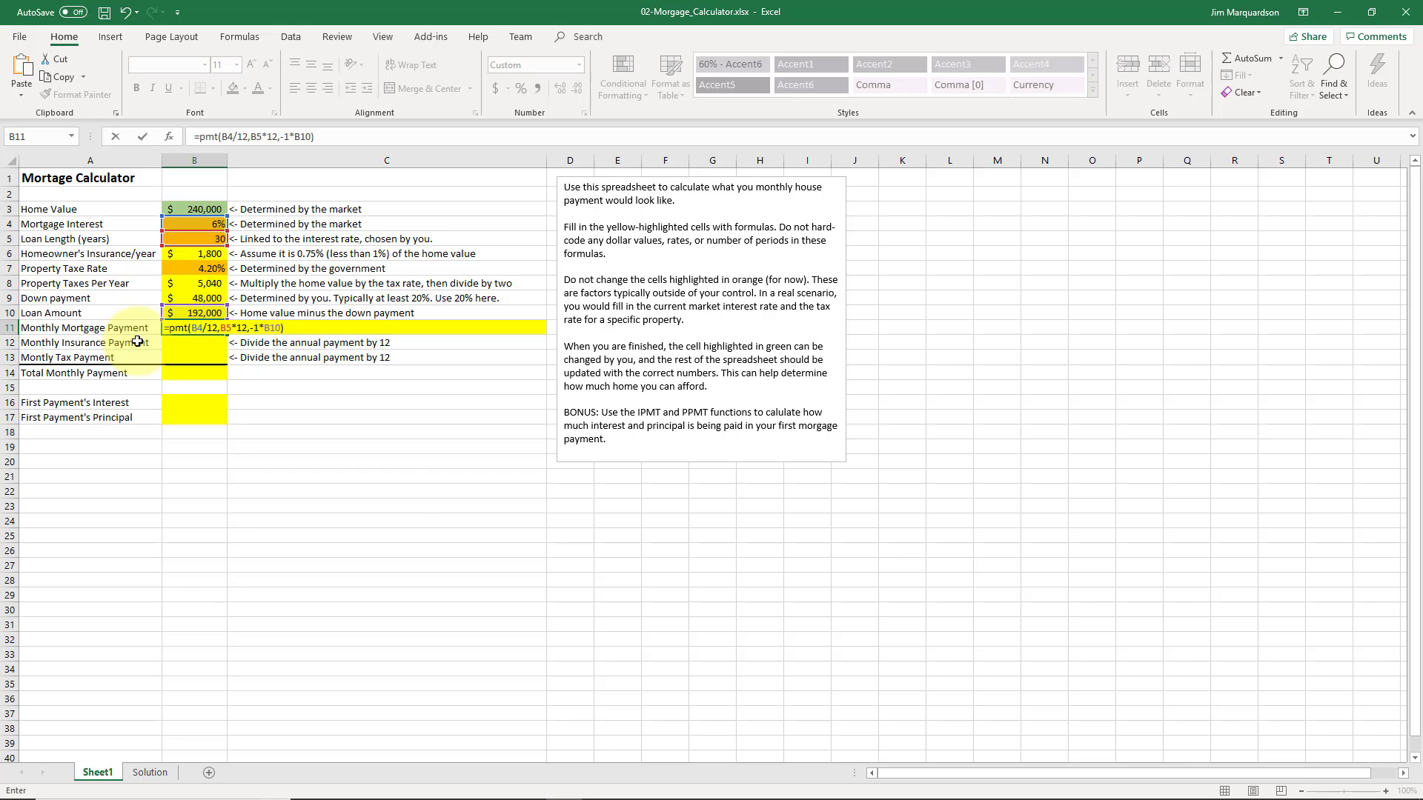
{"action": "key", "text": "ctrl+Return"}
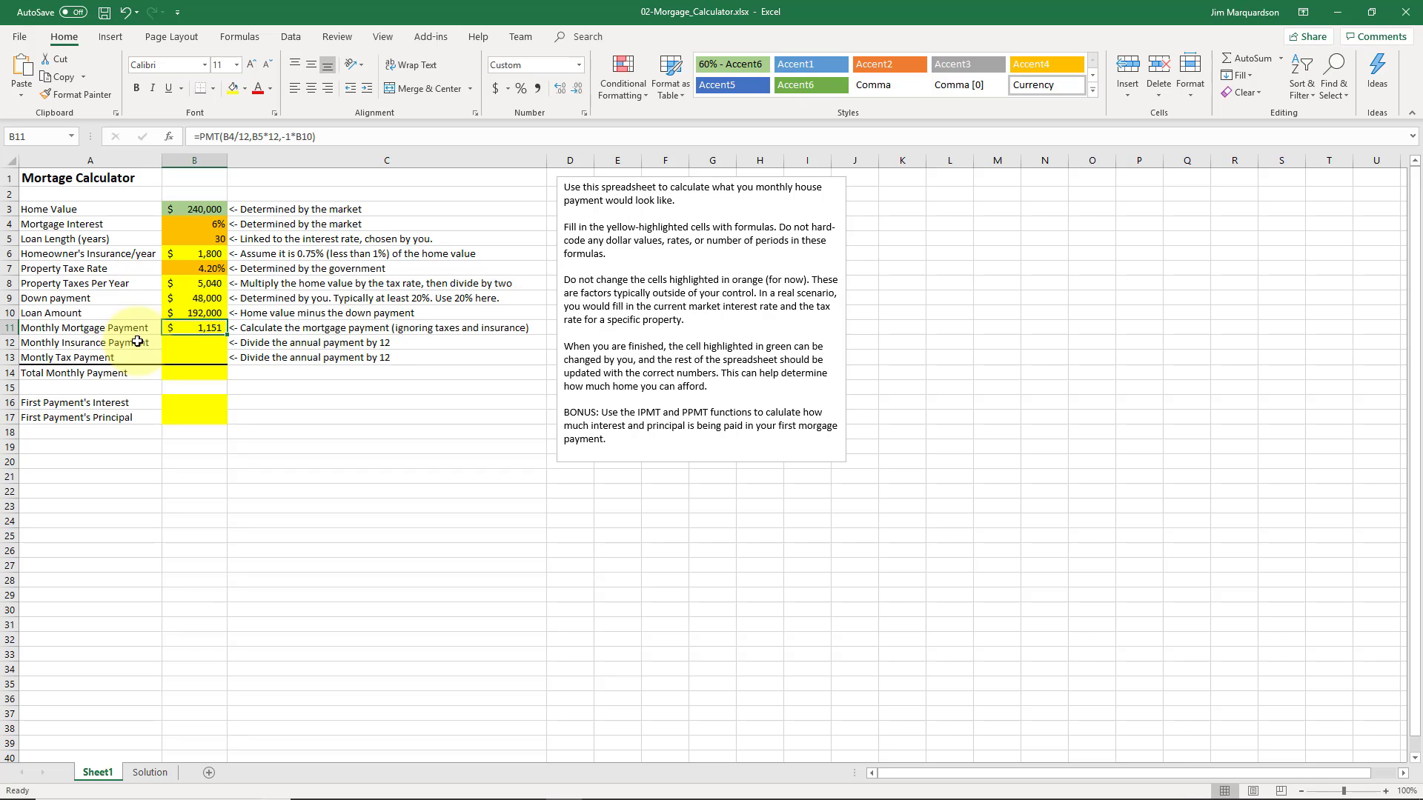
Calculate the monthly insurance payment in B12 as the yearly homeowner's insurance divided by 12, using =B6/12.
{"action": "key", "text": "Down"}
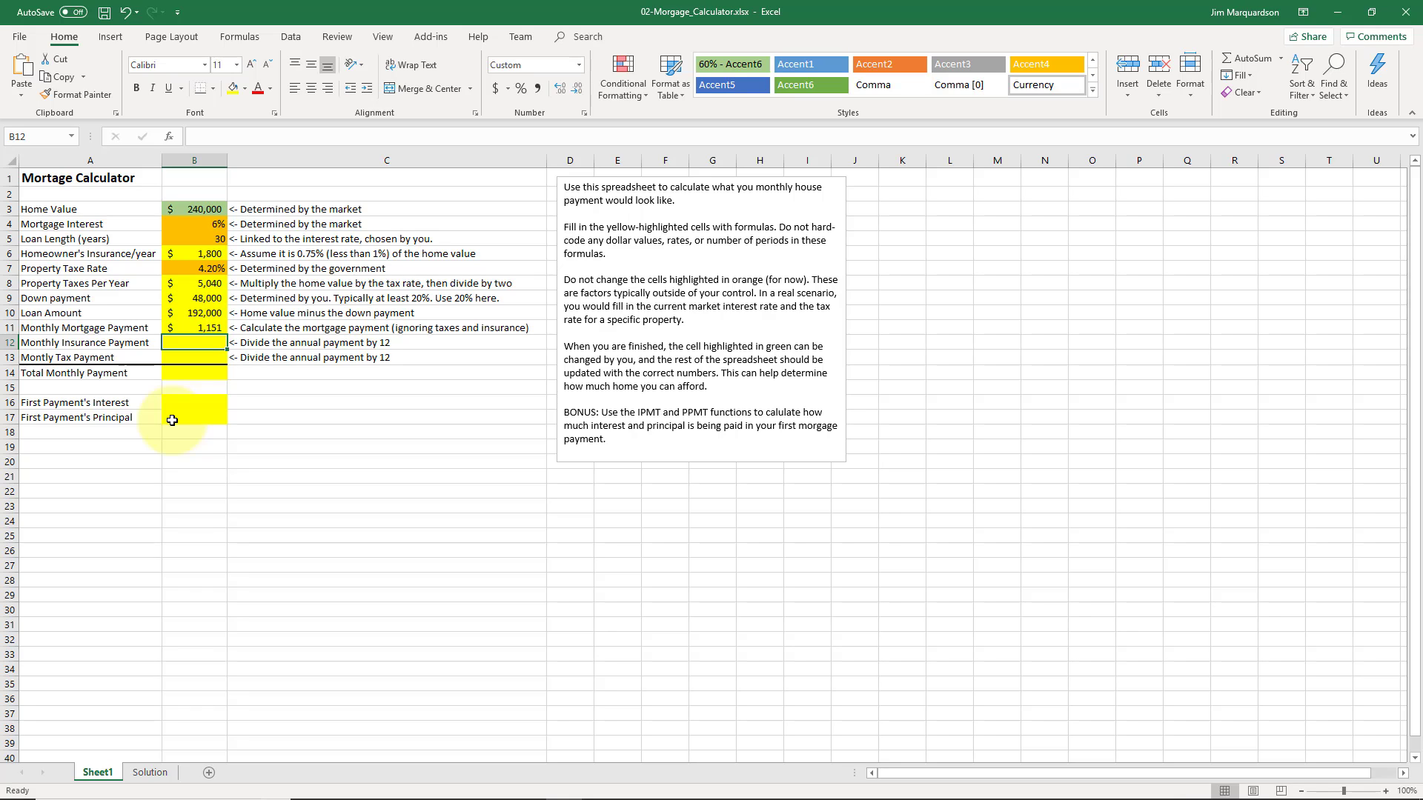
{"action": "type", "text": "="}
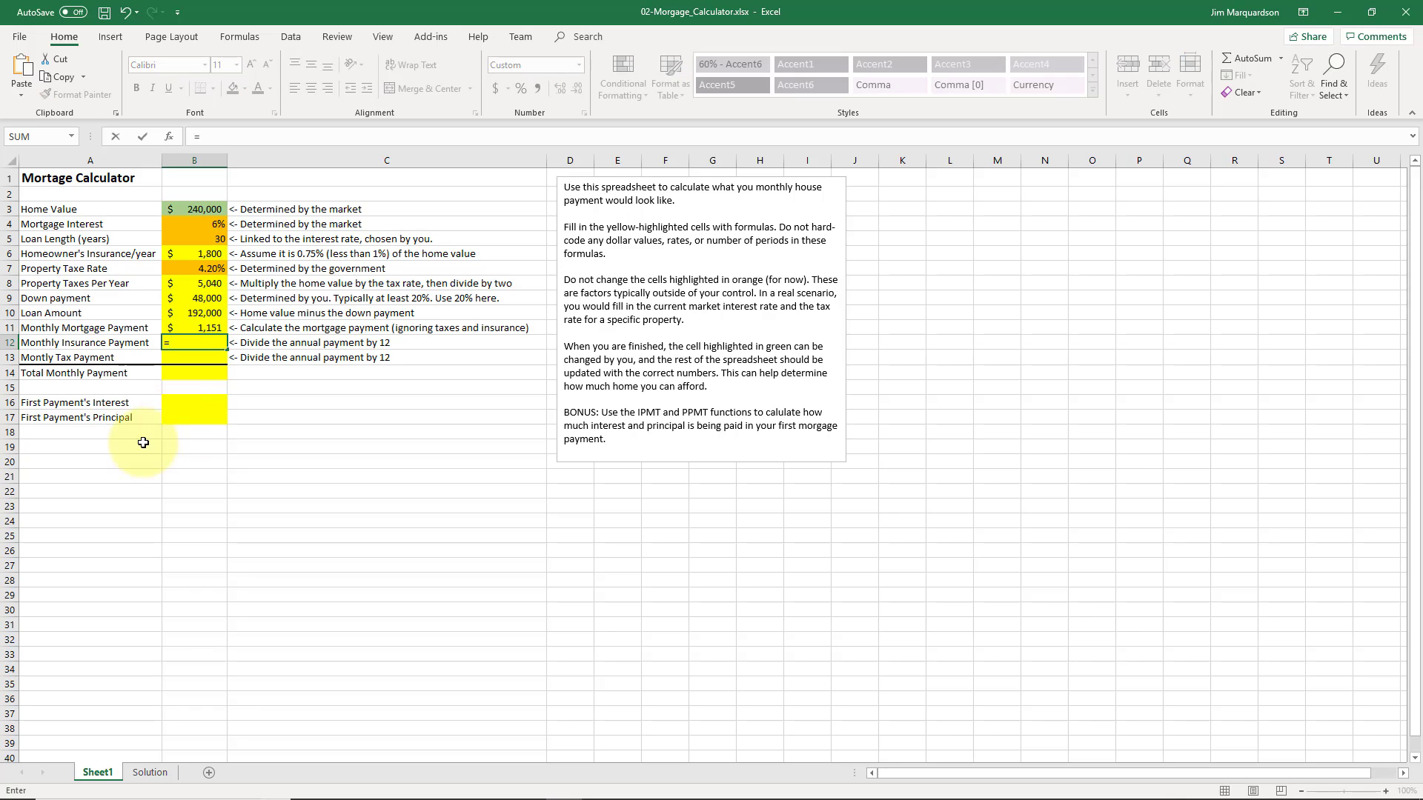
{"action": "left_click", "coordinate": [209, 257]}
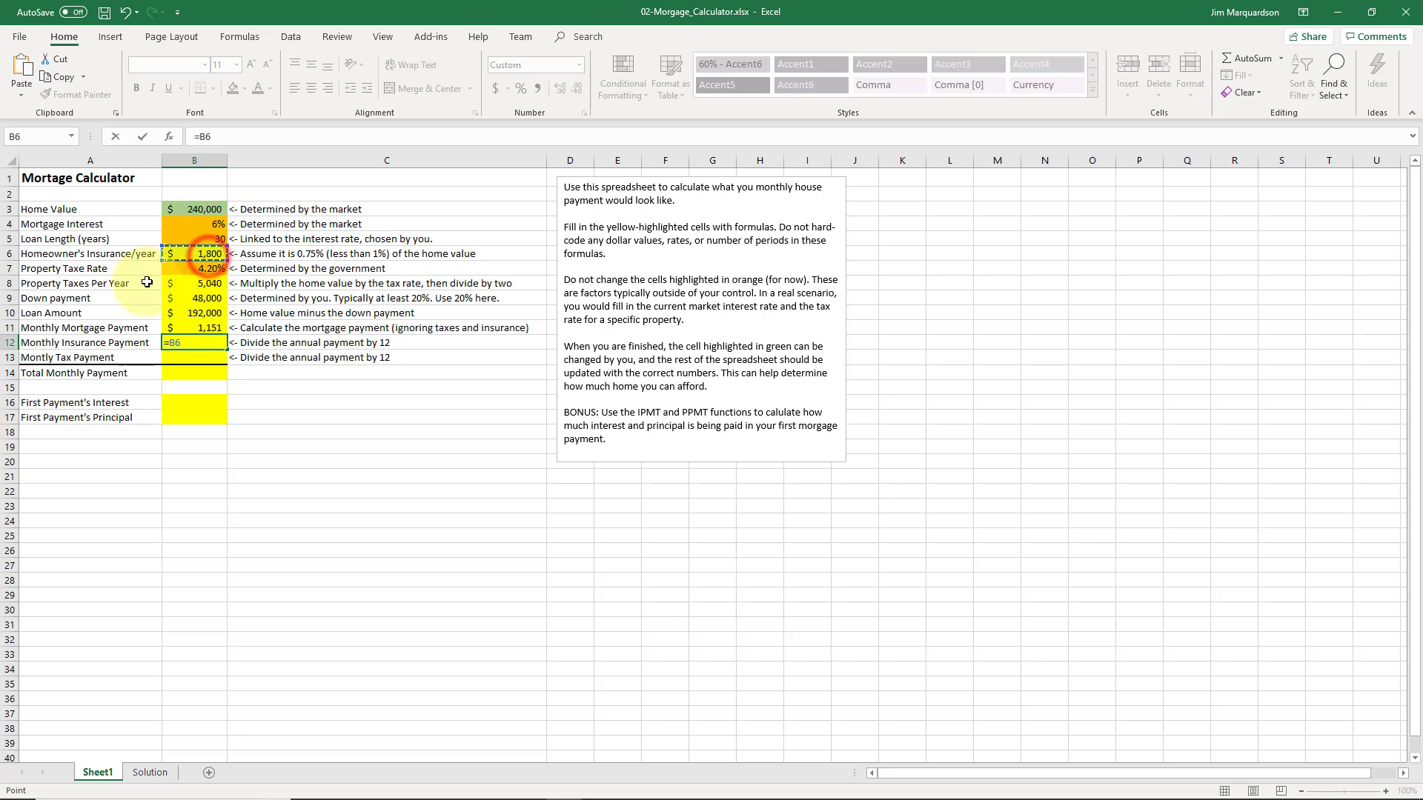
{"action": "type", "text": "/12"}
{"action": "key", "text": "Return"}
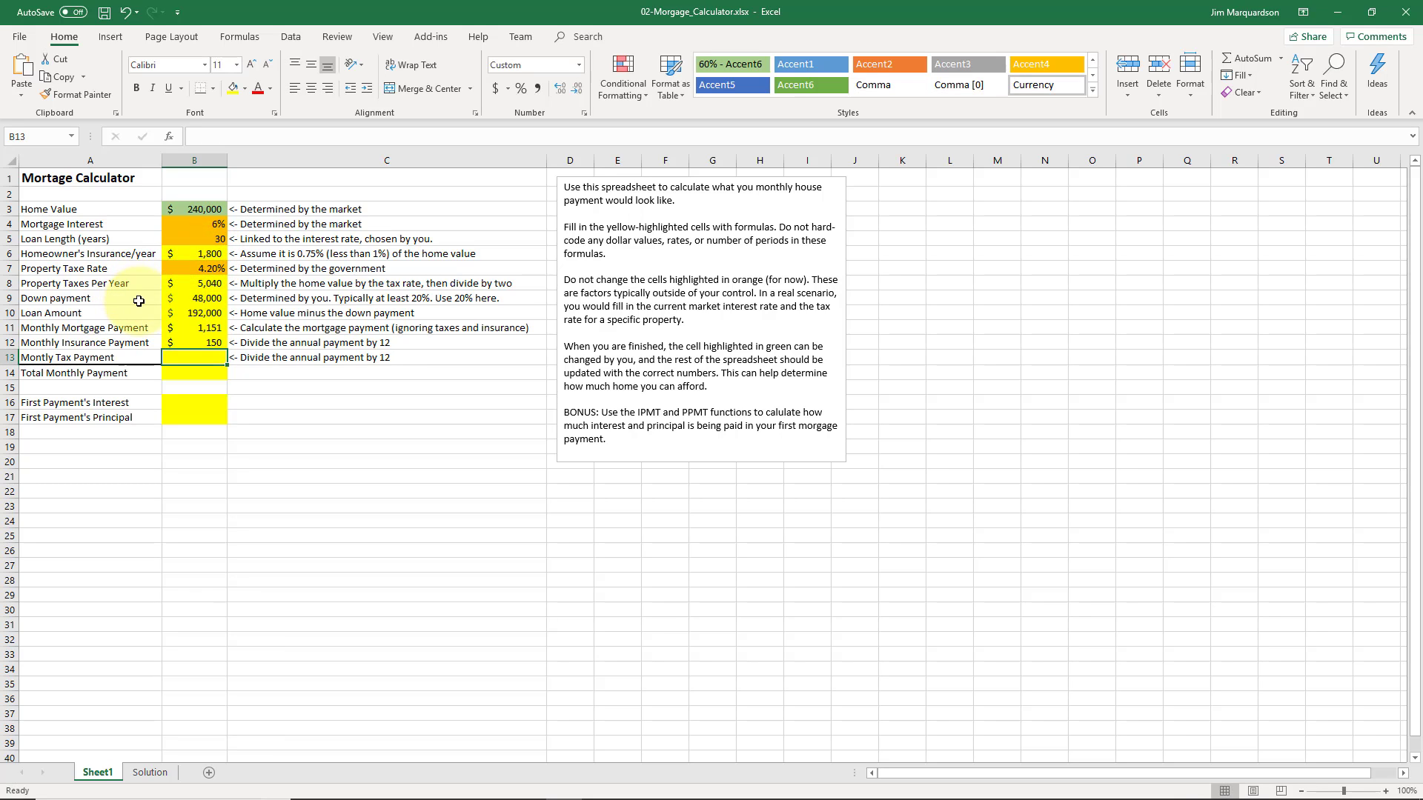
Calculate the monthly tax payment in B13 as the yearly property taxes divided by 12, using =B8/12.
{"action": "type", "text": "="}
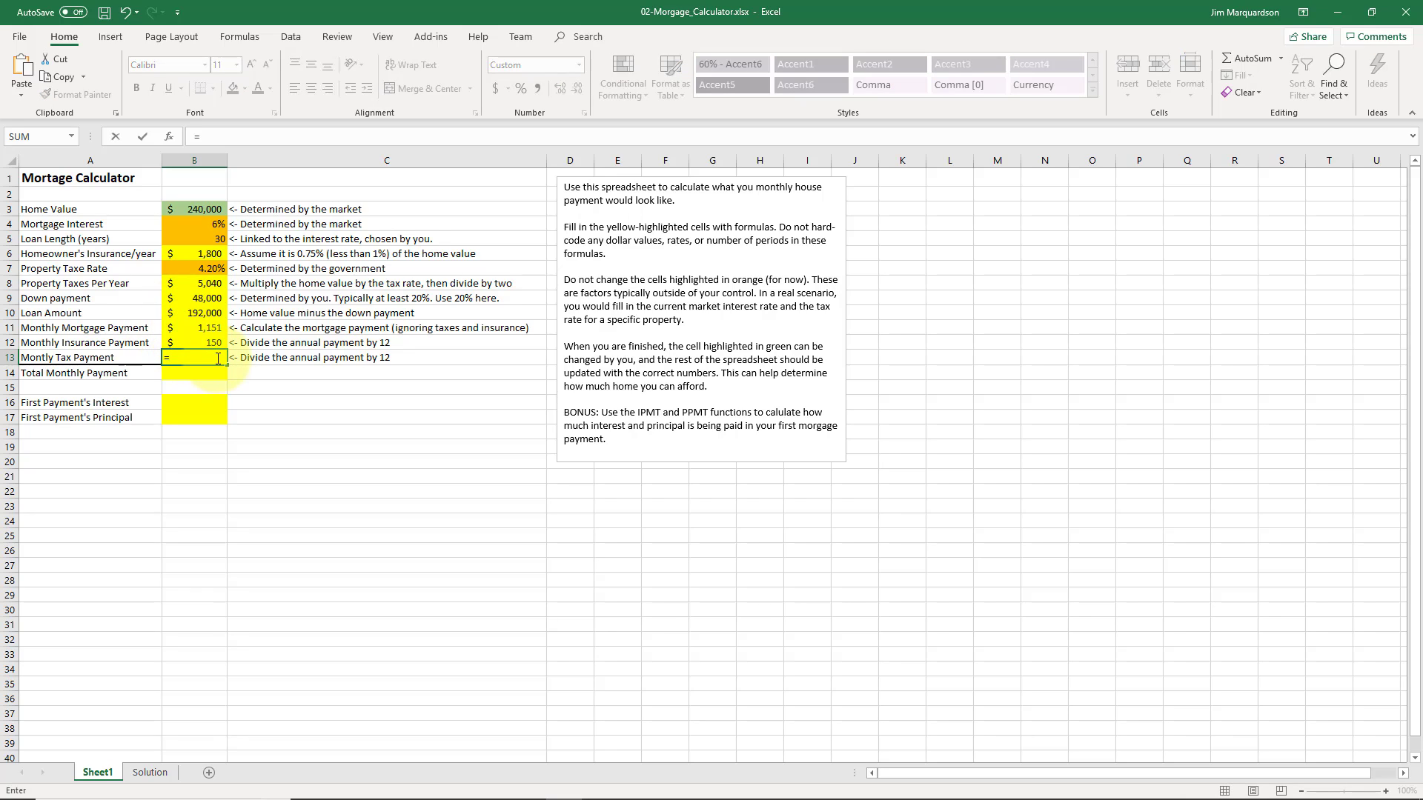
{"action": "left_click", "coordinate": [209, 284]}
{"action": "type", "text": "/"}
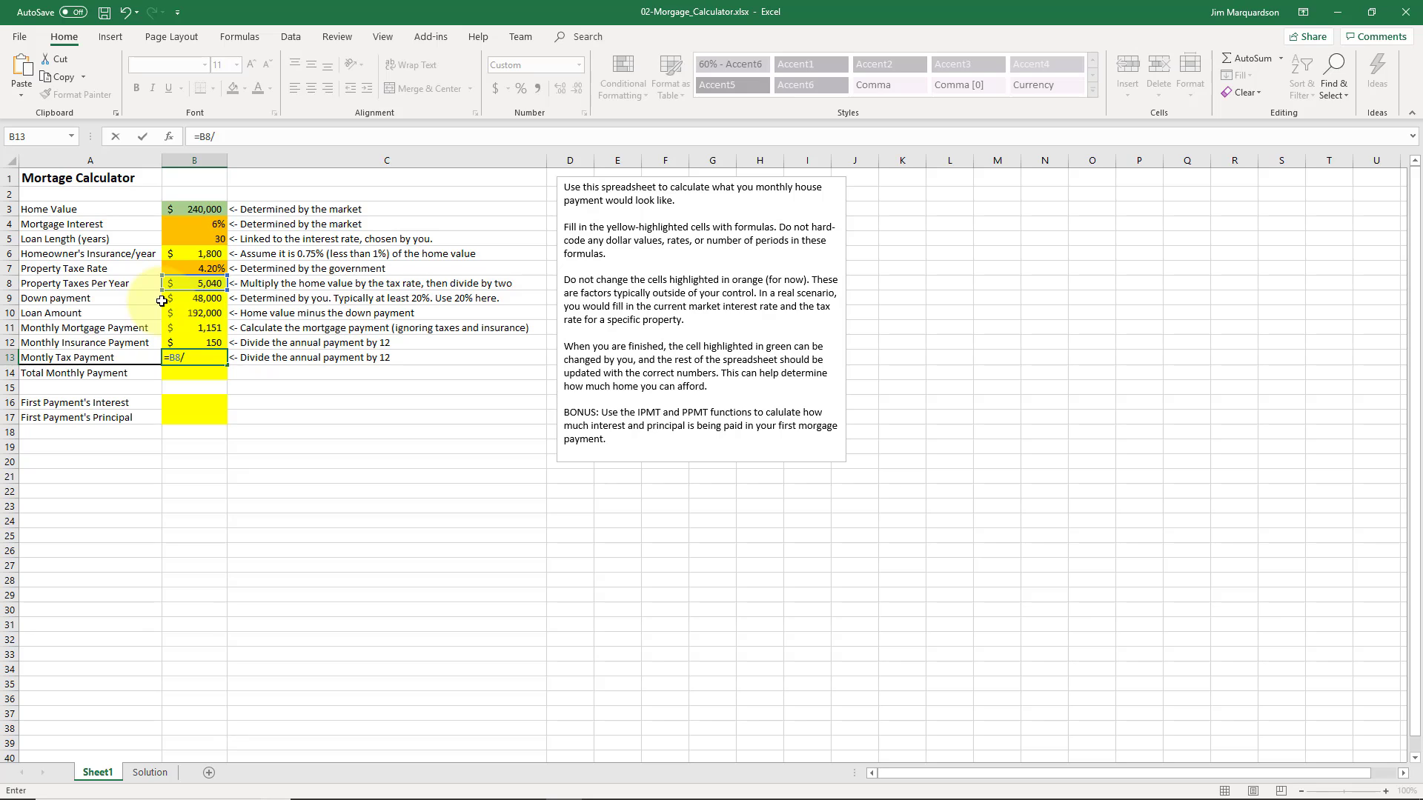
{"action": "type", "text": "12"}
{"action": "key", "text": "Return"}
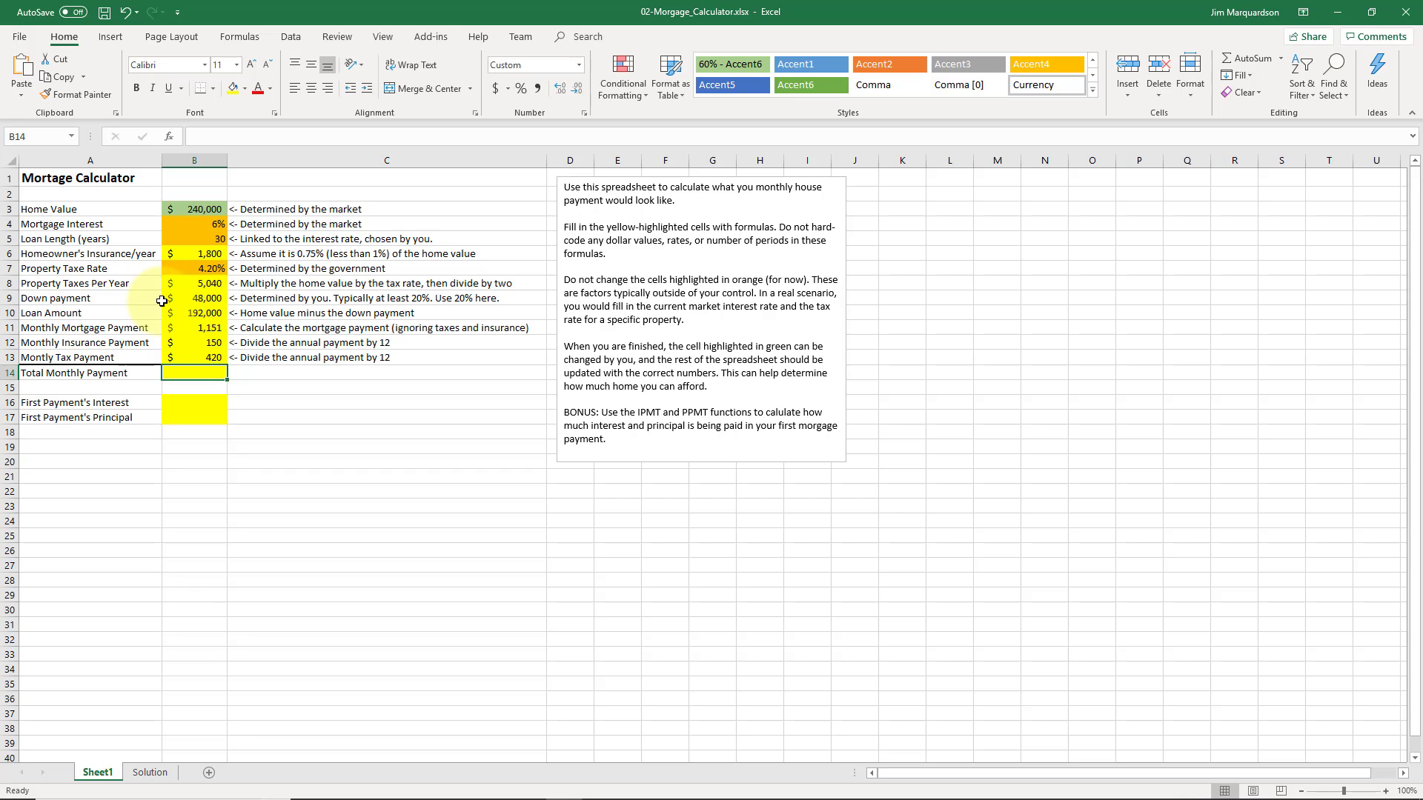
Add up the mortgage, insurance and tax payments in B14 as the total monthly payment, using =SUM(B11:B13).
{"action": "type", "text": "=sum("}
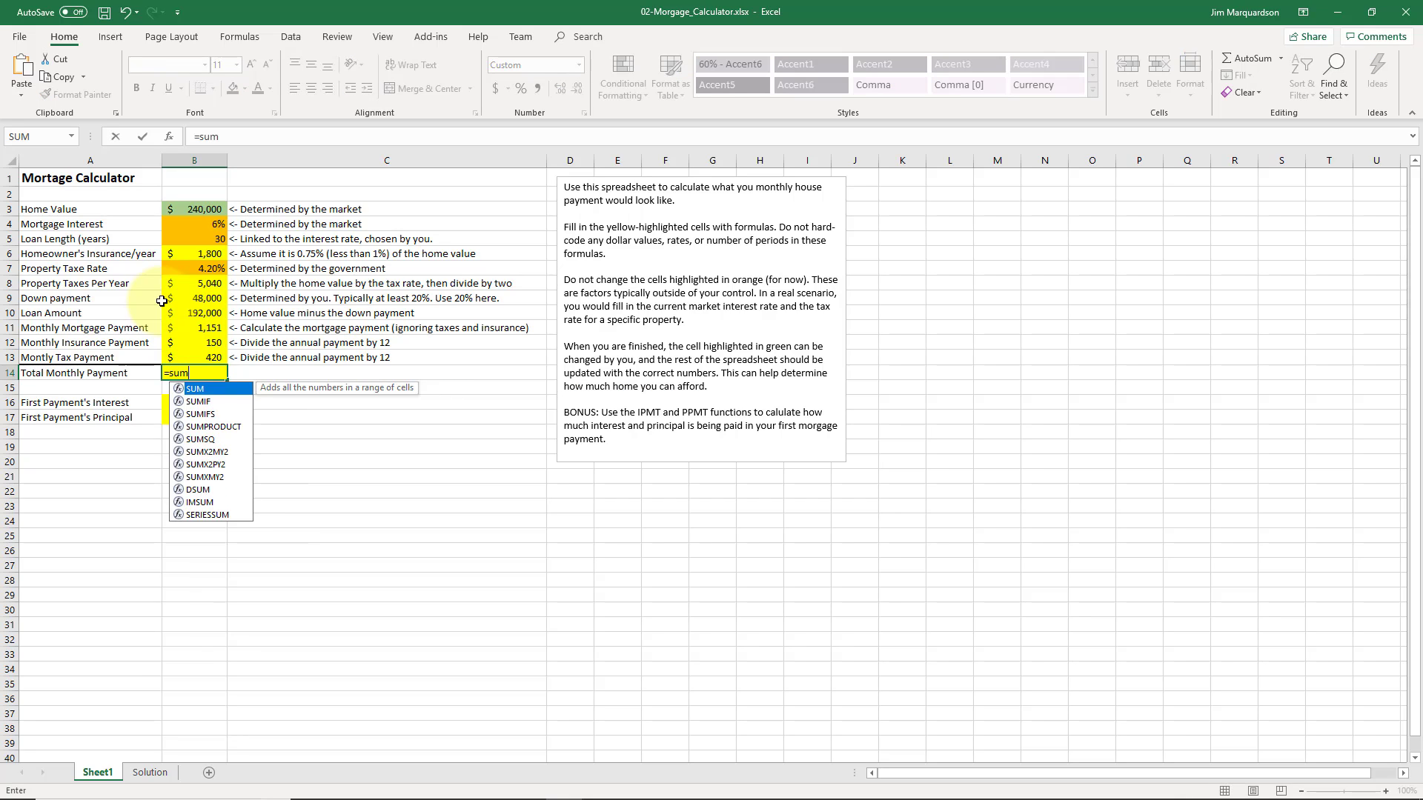
{"action": "left_click", "coordinate": [194, 329]}
{"action": "left_click_drag", "start_coordinate": [194, 329], "coordinate": [196, 358]}
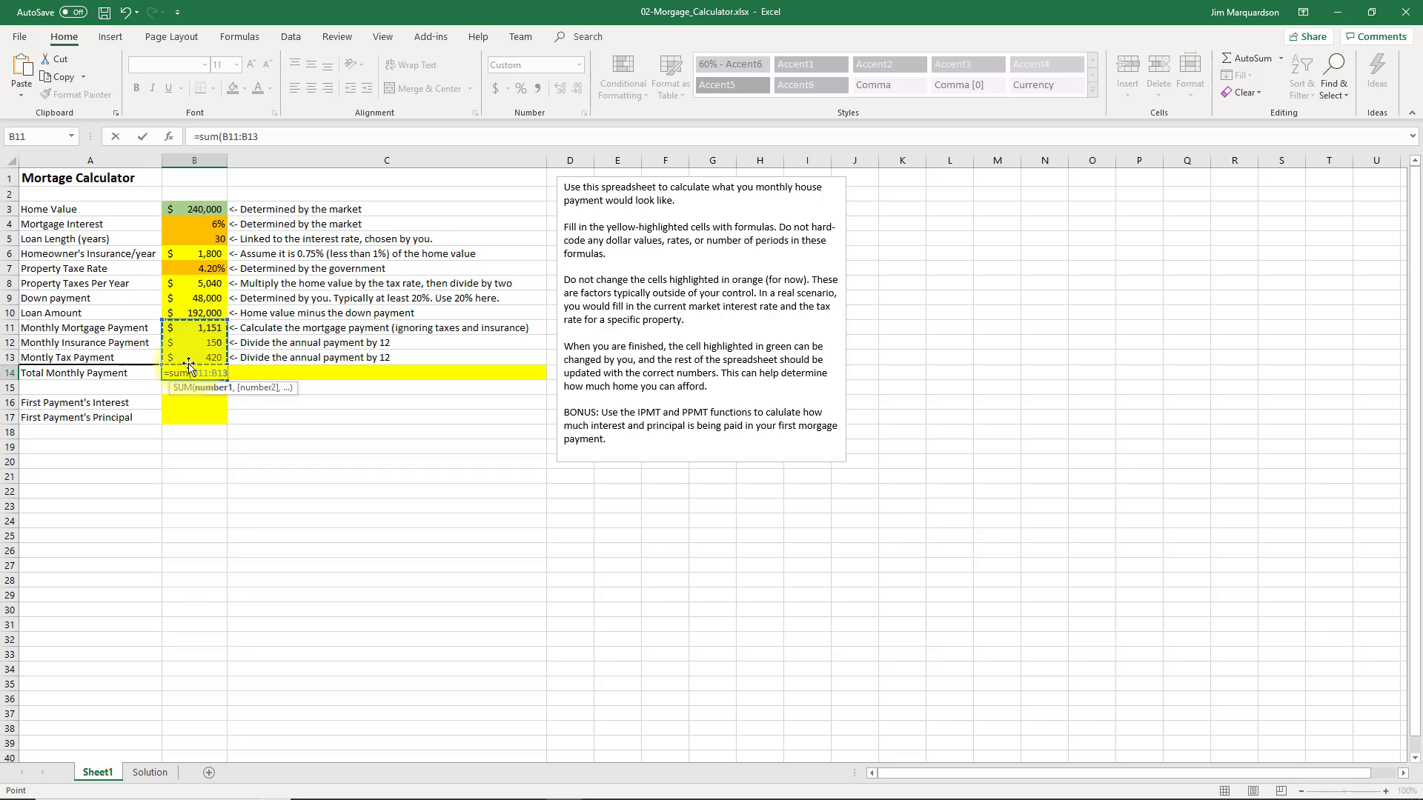
{"action": "key", "text": "Return"}
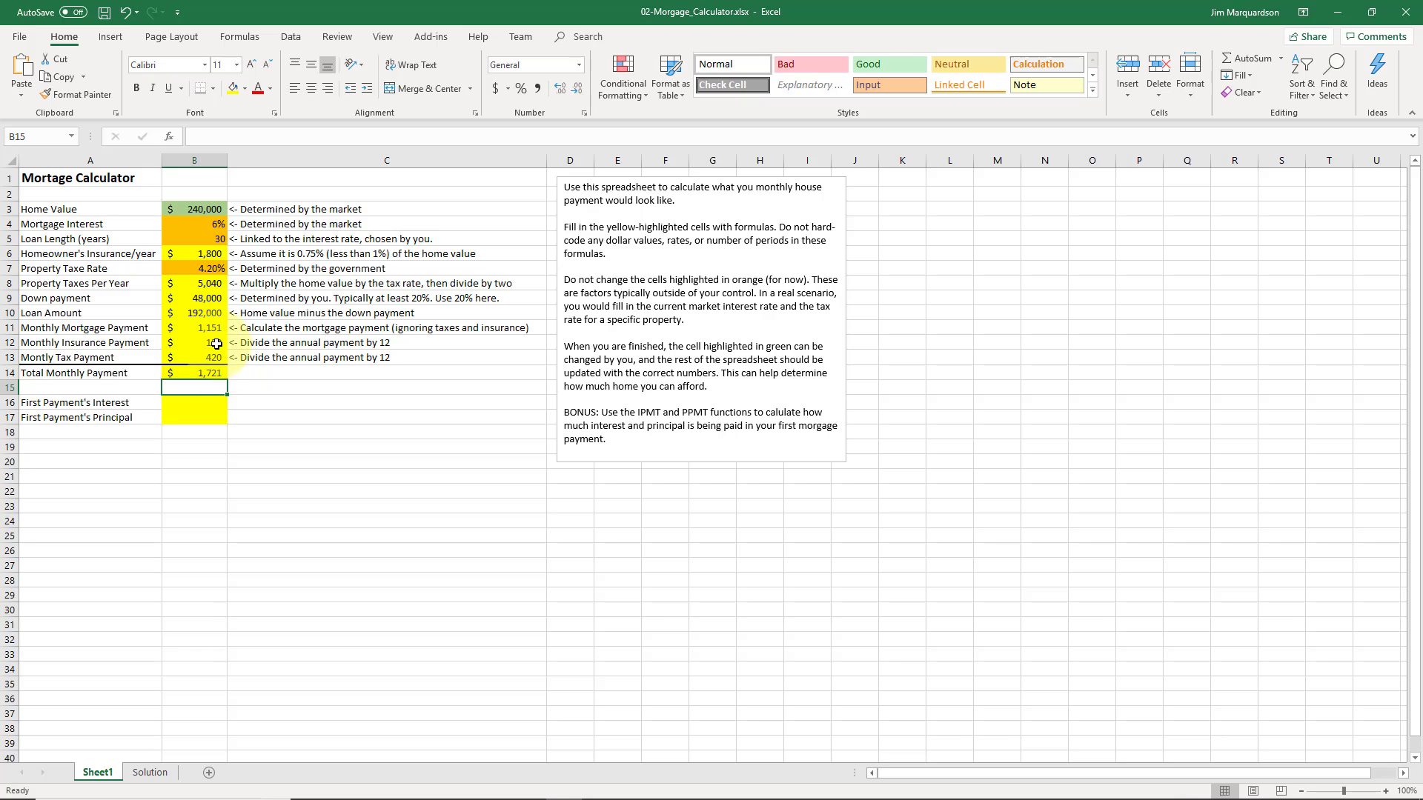
Review the formulas behind the mortgage, insurance, tax and total monthly payments in B11:B14.
{"action": "mouse_move", "coordinate": [216, 344]}
{"action": "left_mouse_down"}
{"action": "mouse_move", "coordinate": [185, 350]}
{"action": "mouse_move", "coordinate": [194, 359]}
{"action": "left_mouse_up"}
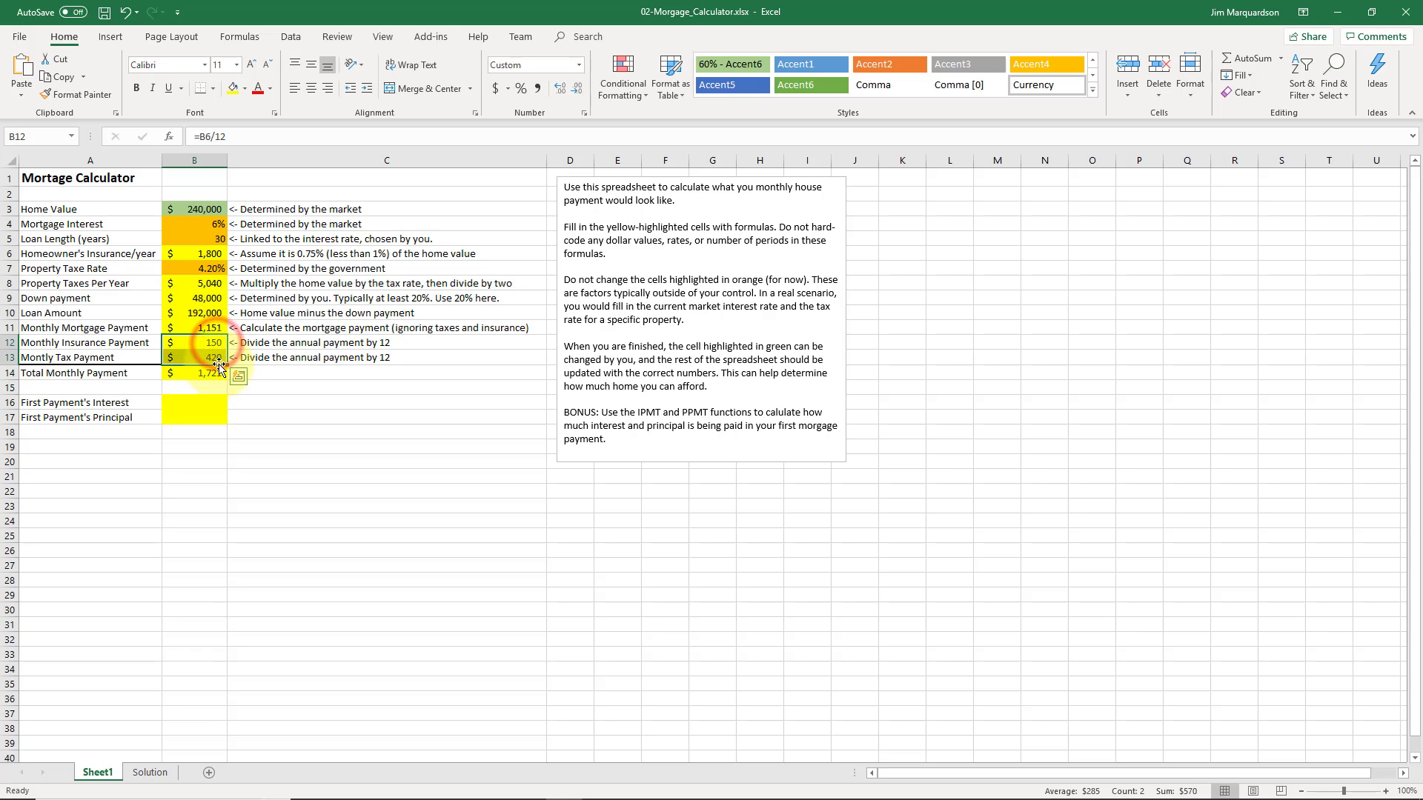
{"action": "left_click", "coordinate": [182, 374]}
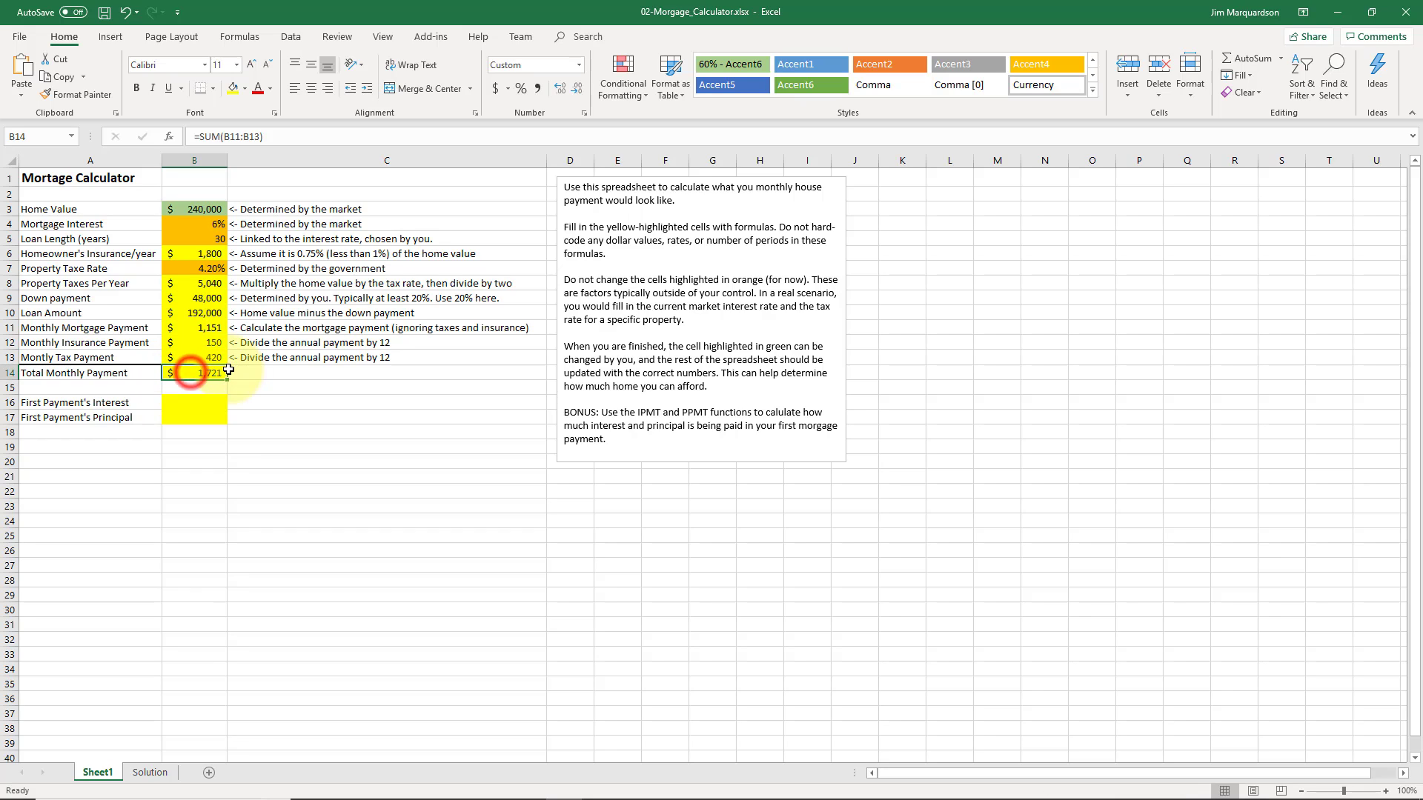
{"action": "left_click", "coordinate": [189, 359]}
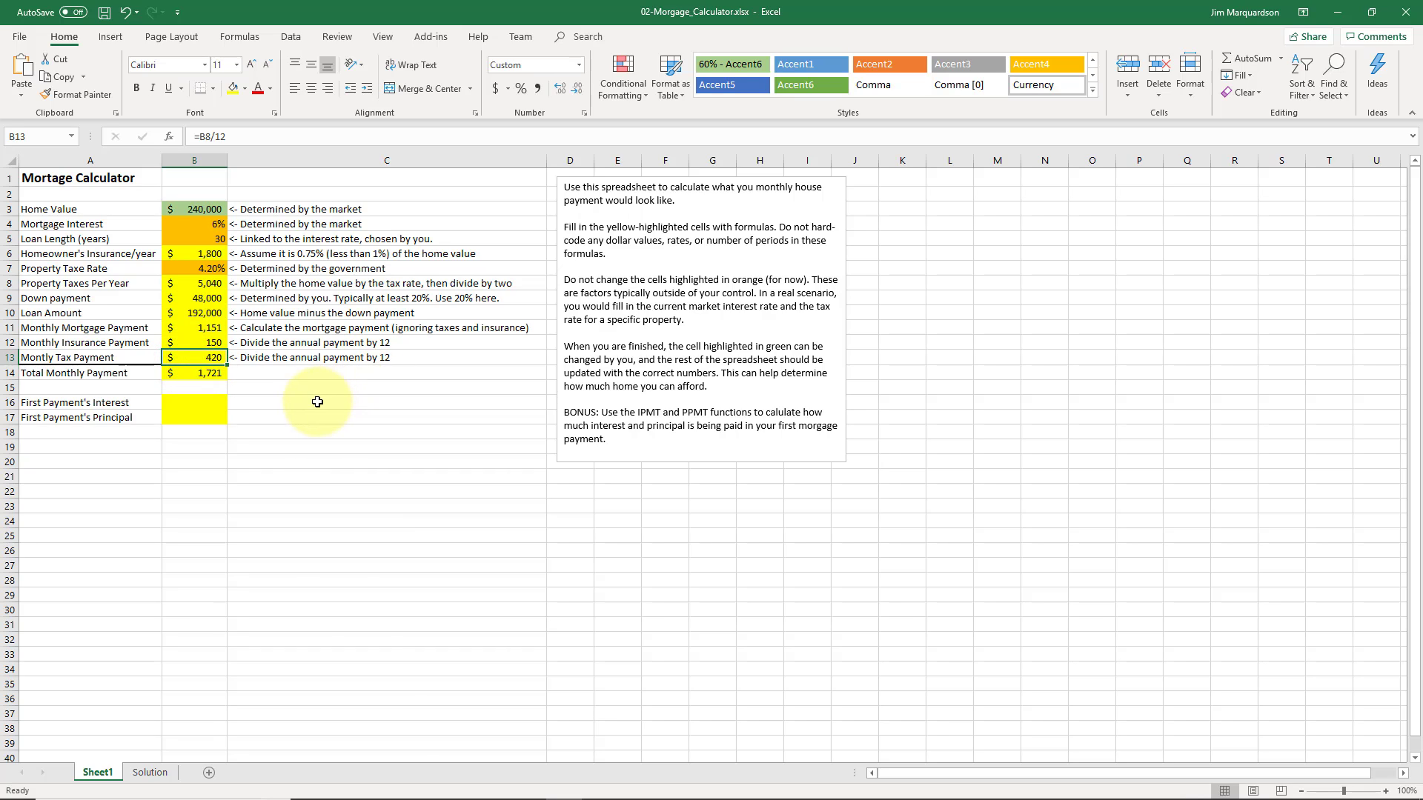
{"action": "key", "text": "Up"}
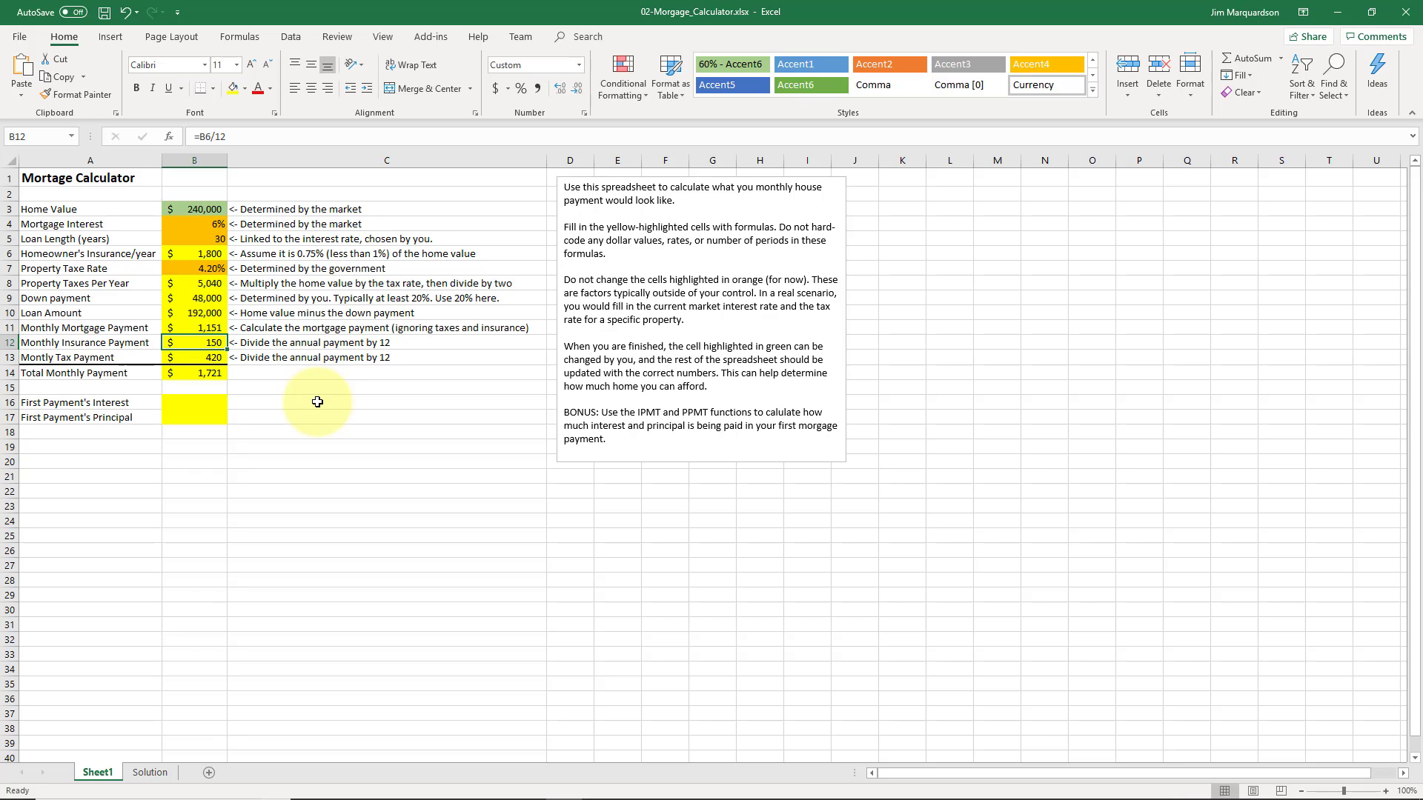
{"action": "key", "text": "Up"}
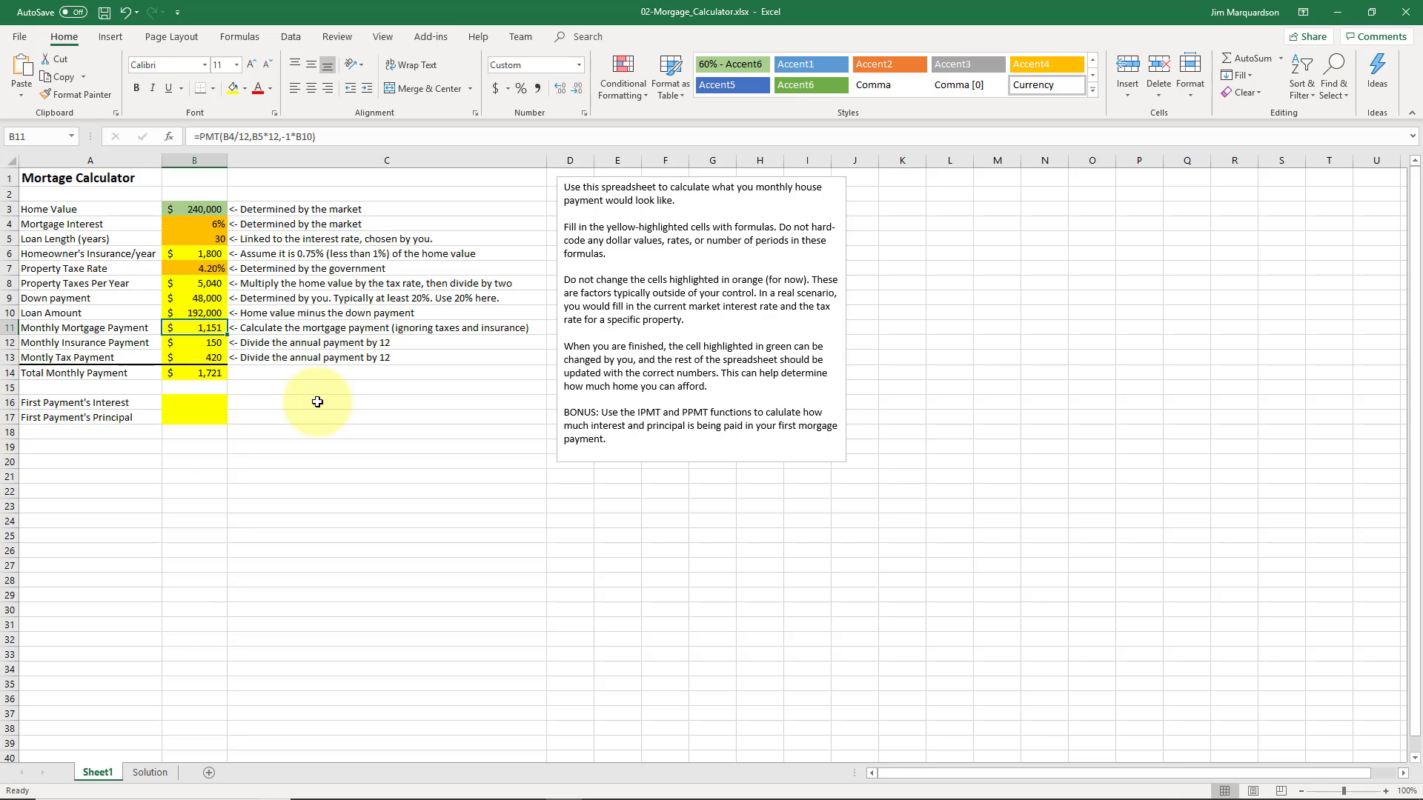
{"action": "key", "text": "Down"}
{"action": "key", "text": "Down"}
{"action": "key", "text": "Down"}
{"action": "key", "text": "Down"}
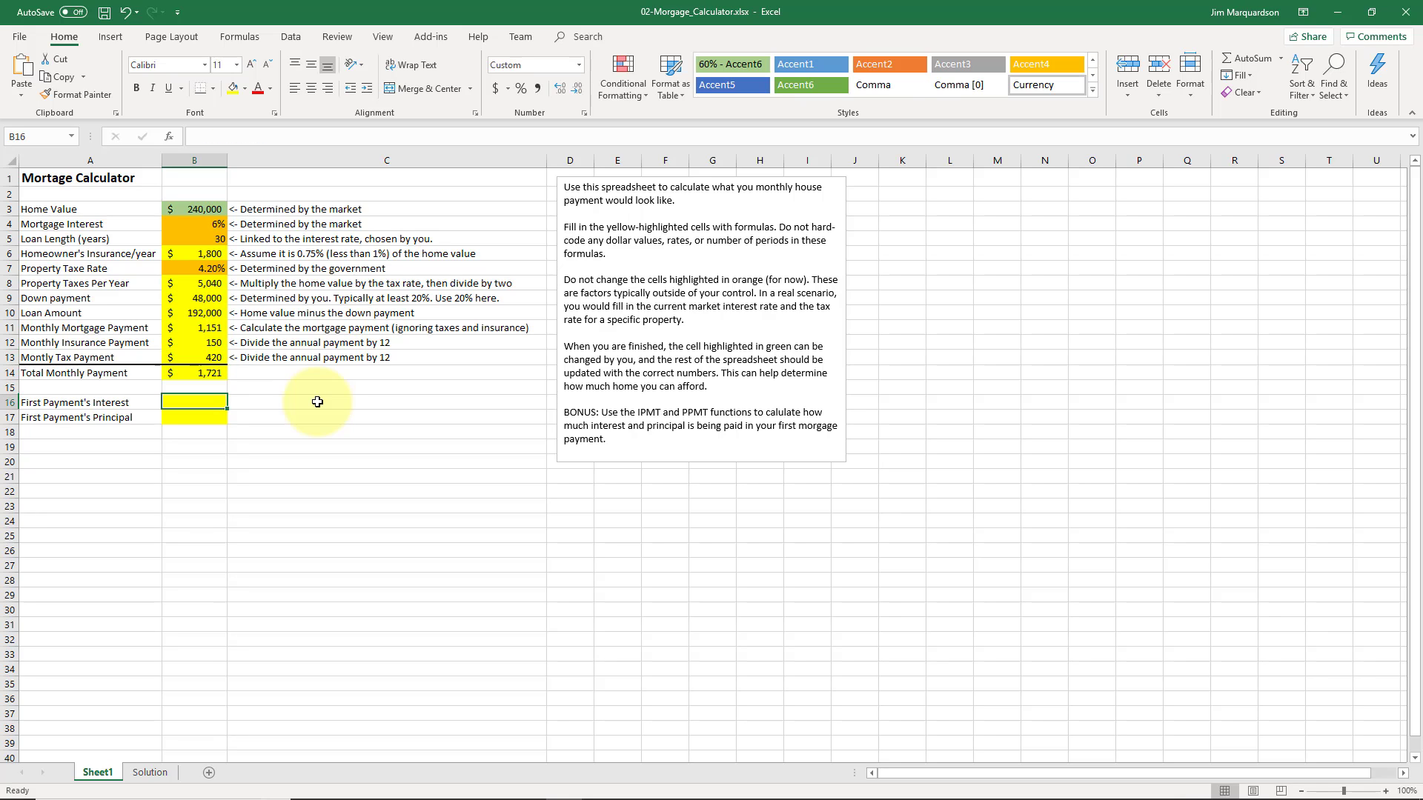
{"action": "key", "text": "Down"}
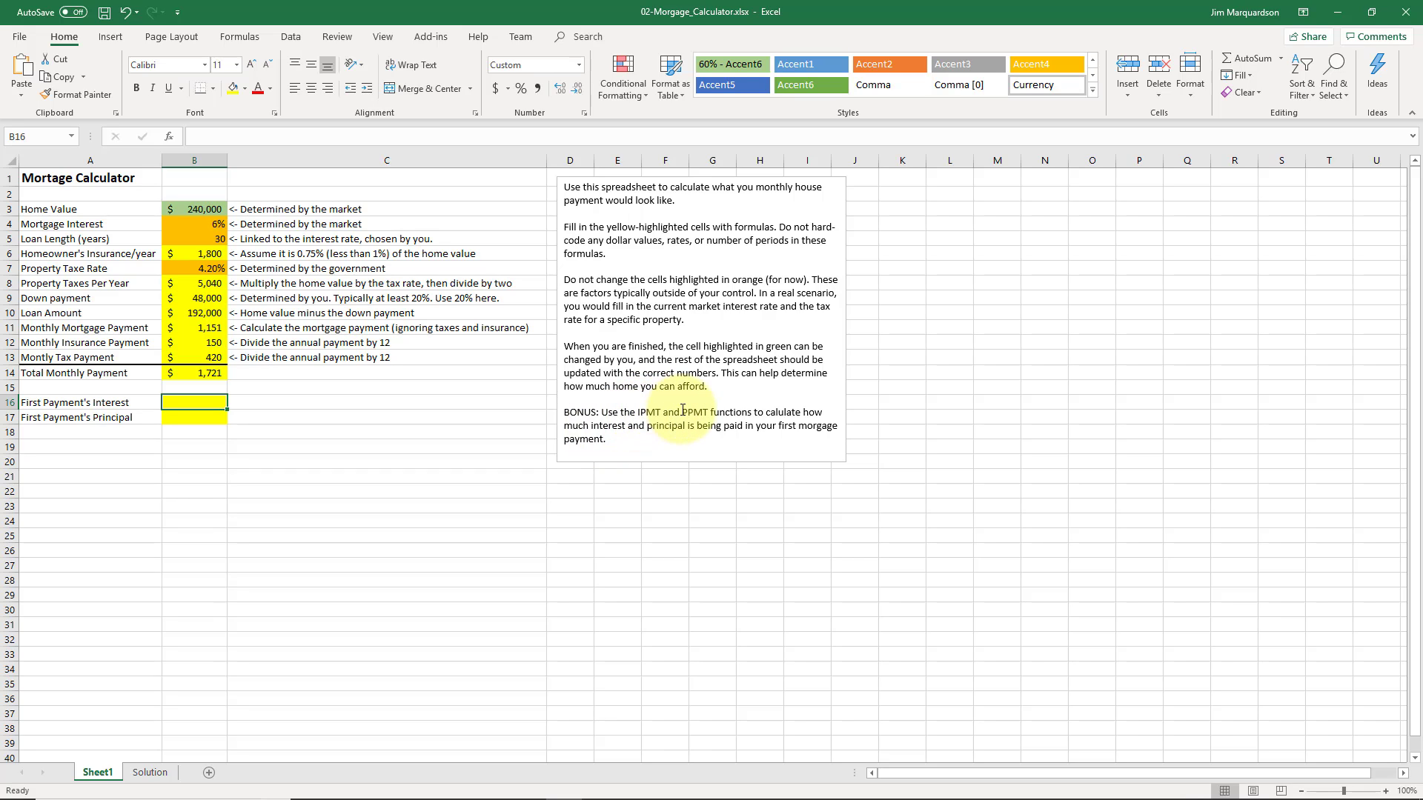
Calculate the first payment's interest in B16 using =IPMT(B4/12,1,B5*12,-1*B11).
{"action": "left_click", "coordinate": [194, 404]}
{"action": "type", "text": "="}
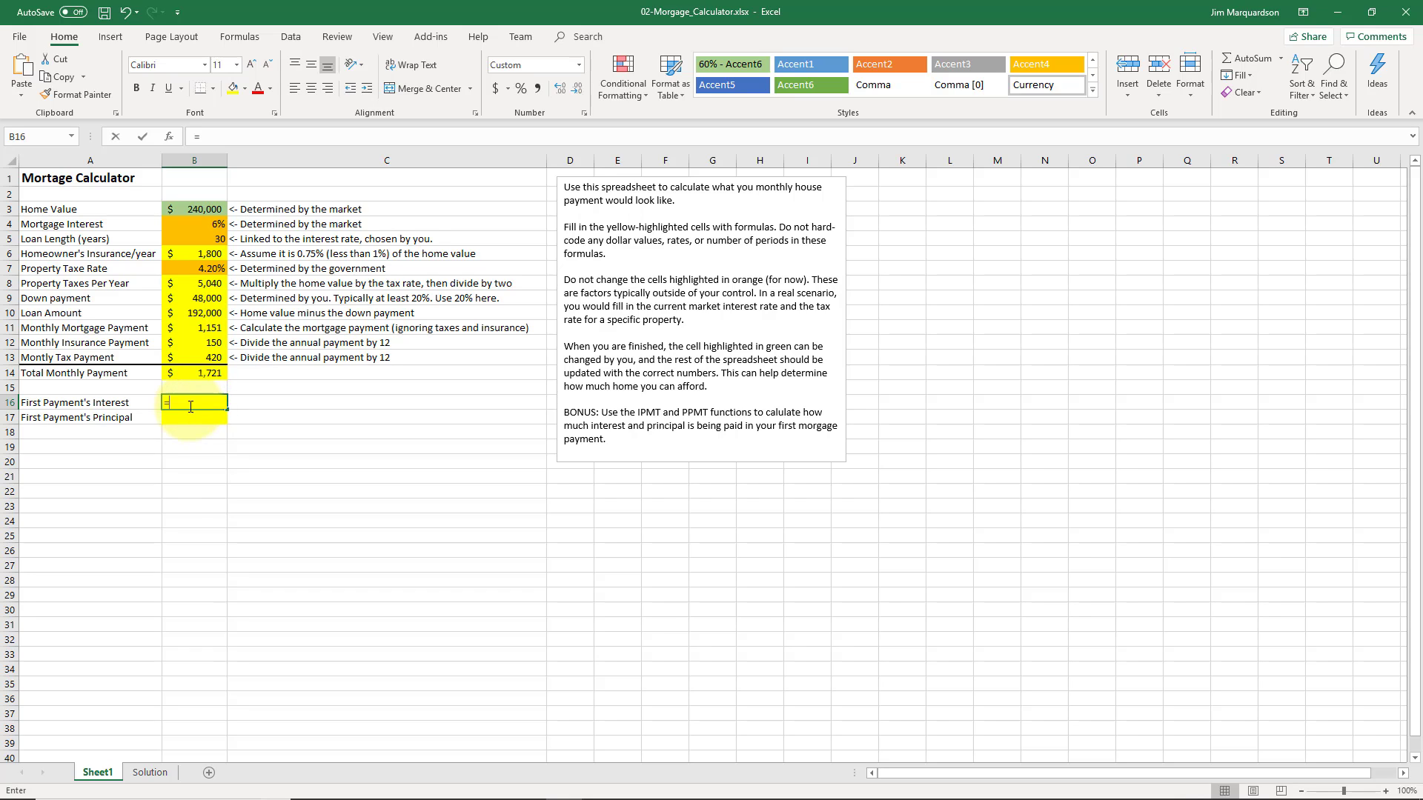
{"action": "type", "text": "ipmt"}
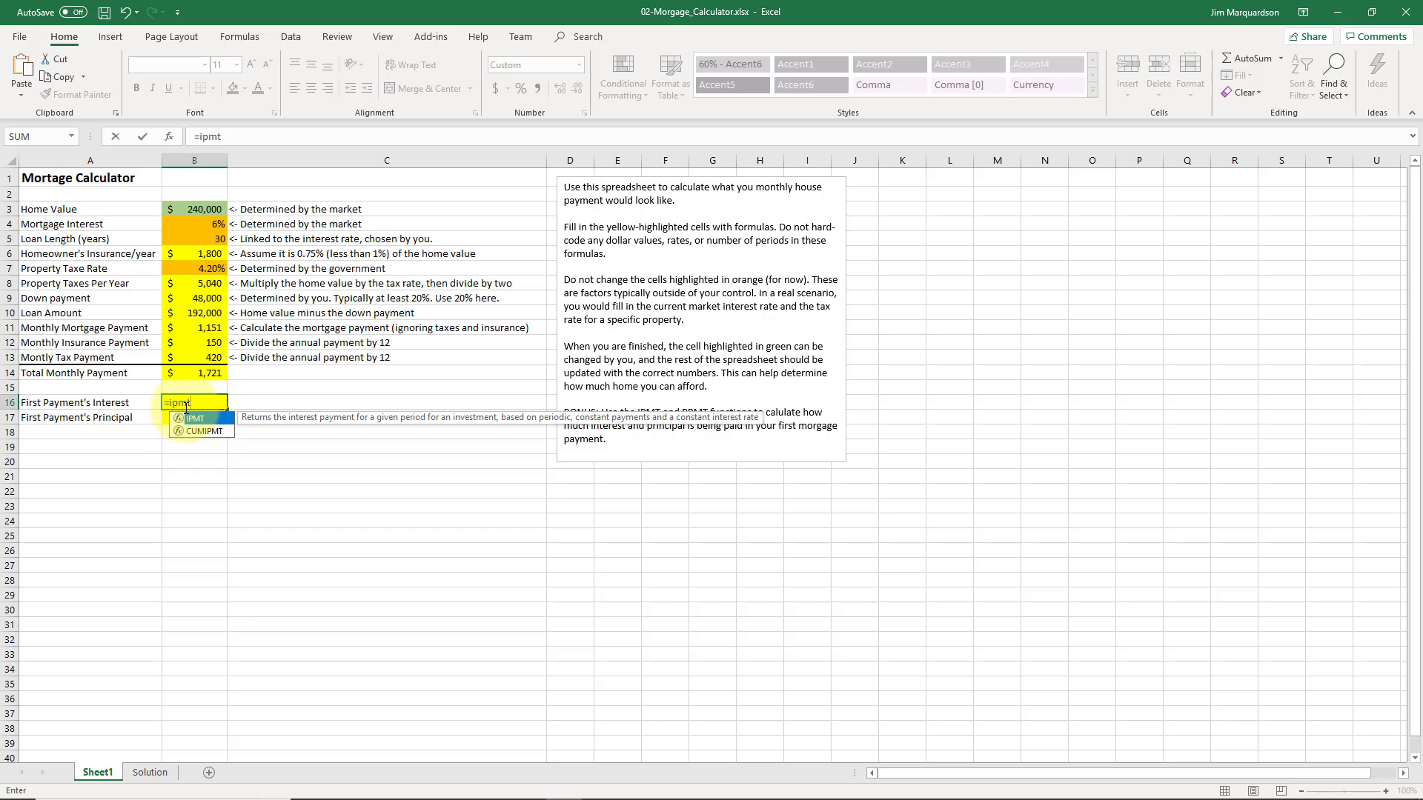
{"action": "type", "text": "("}
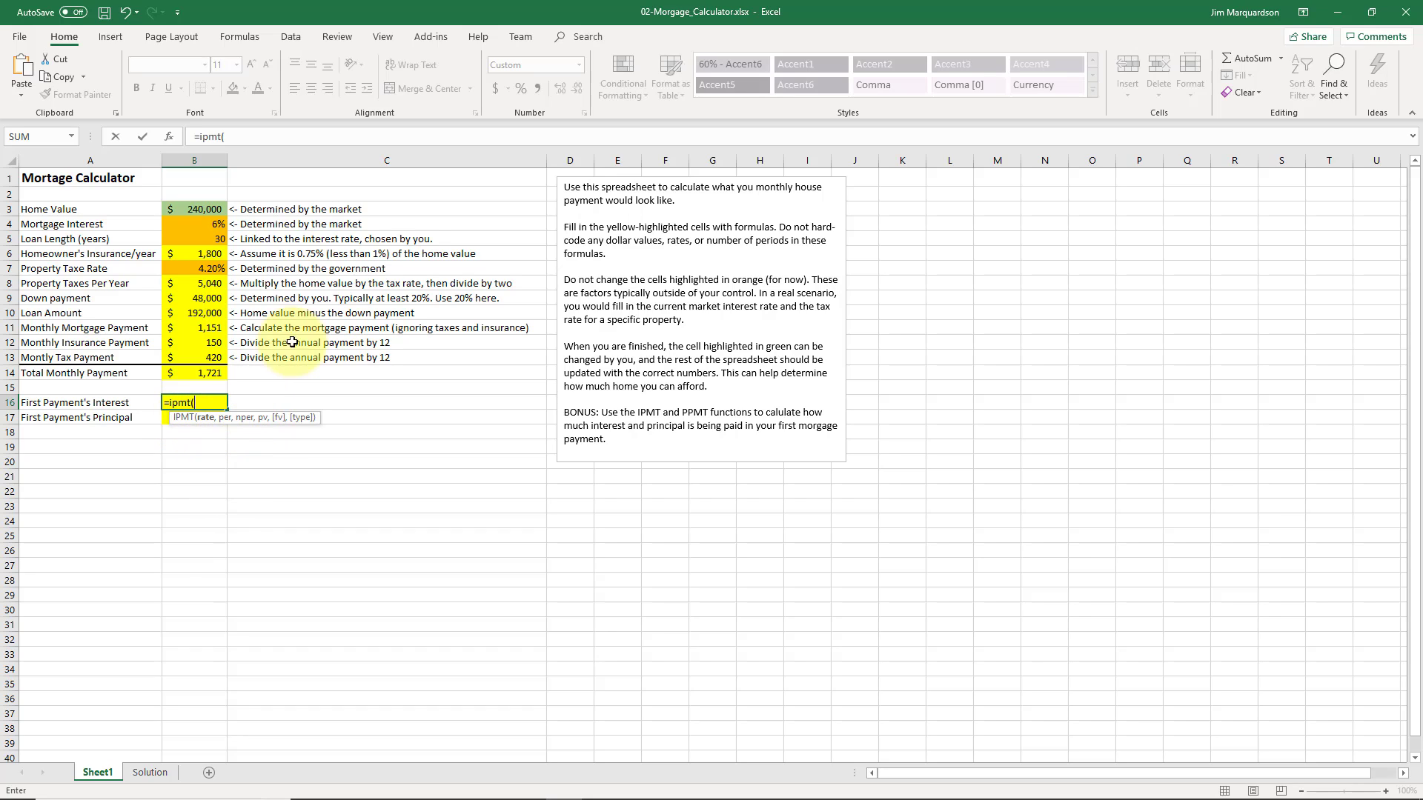
{"action": "left_click", "coordinate": [207, 224]}
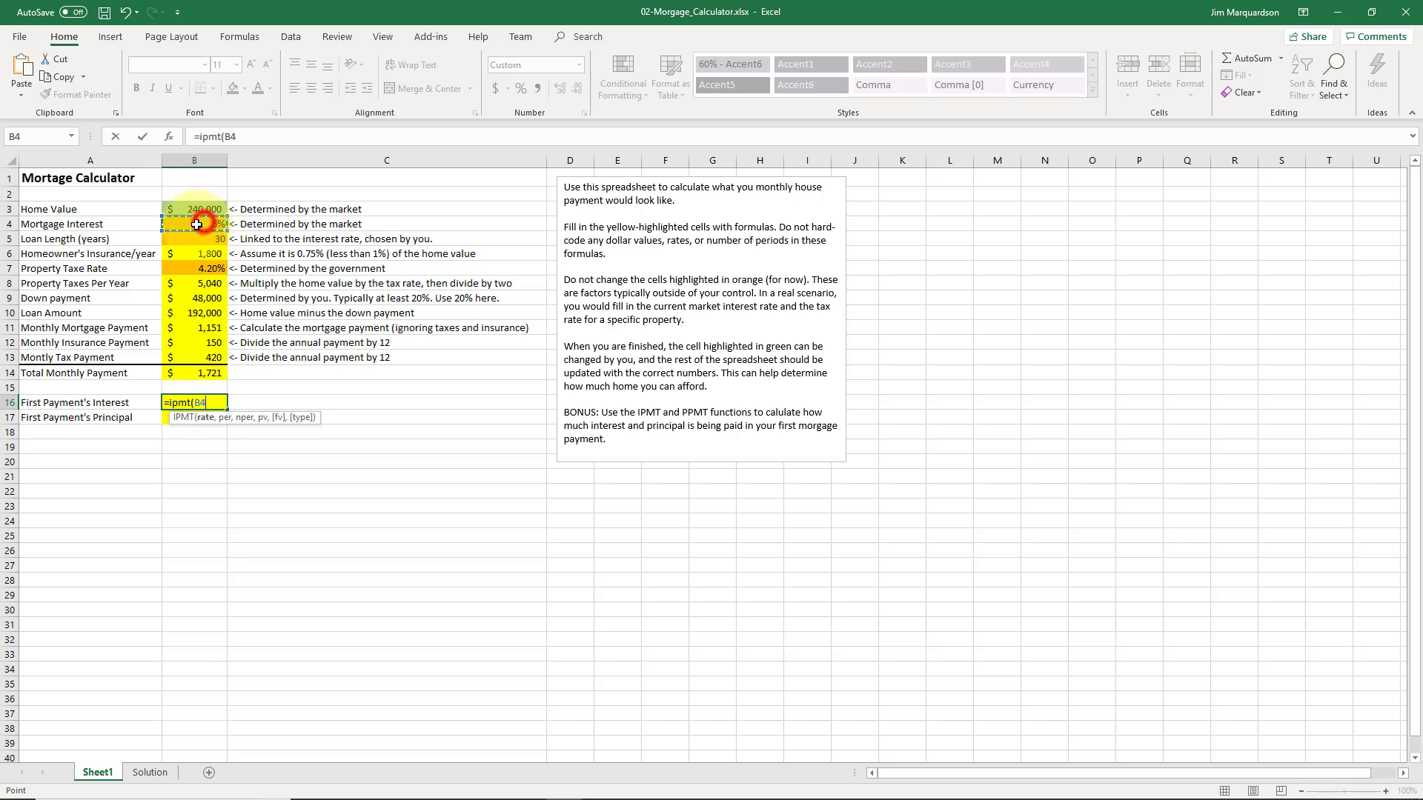
{"action": "type", "text": "/12,"}
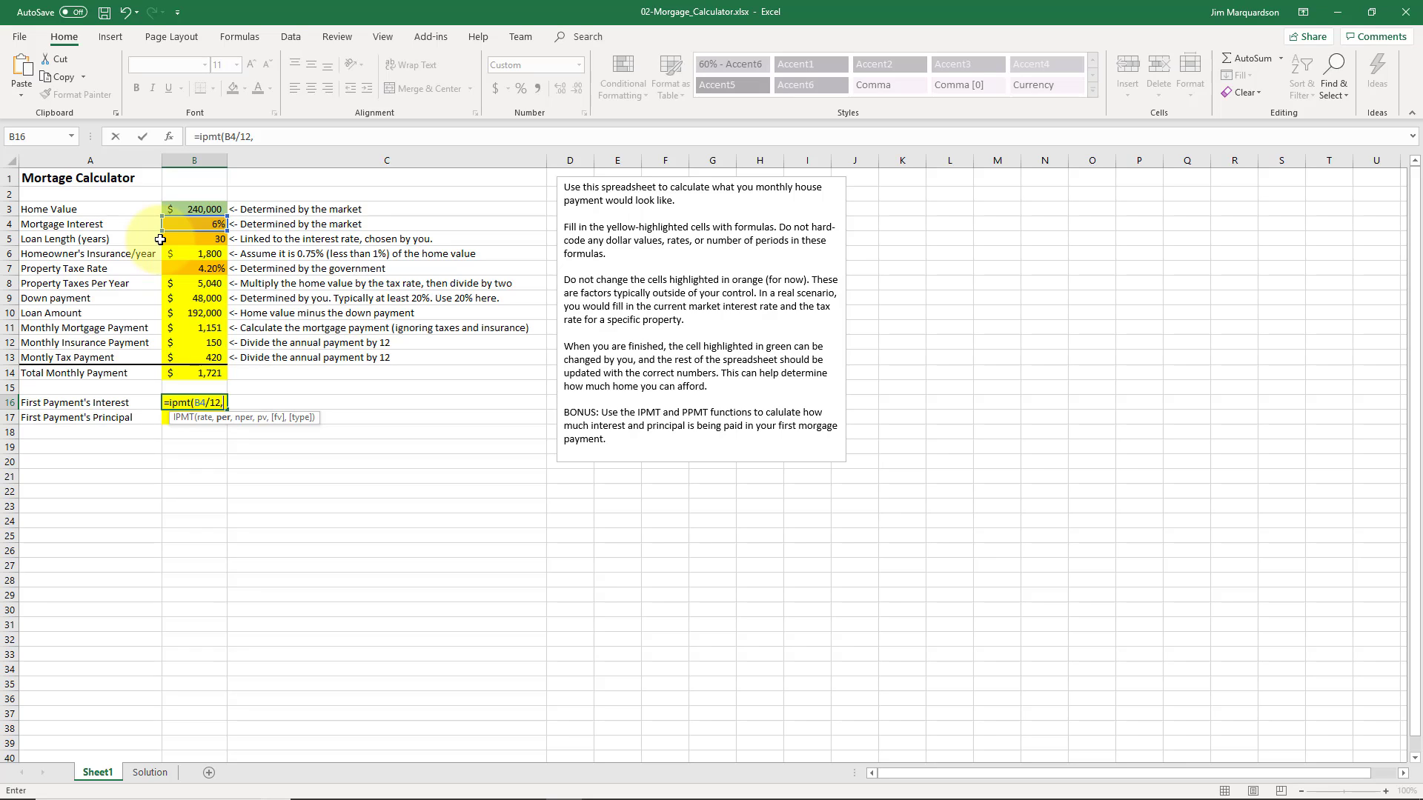
{"action": "type", "text": "1"}
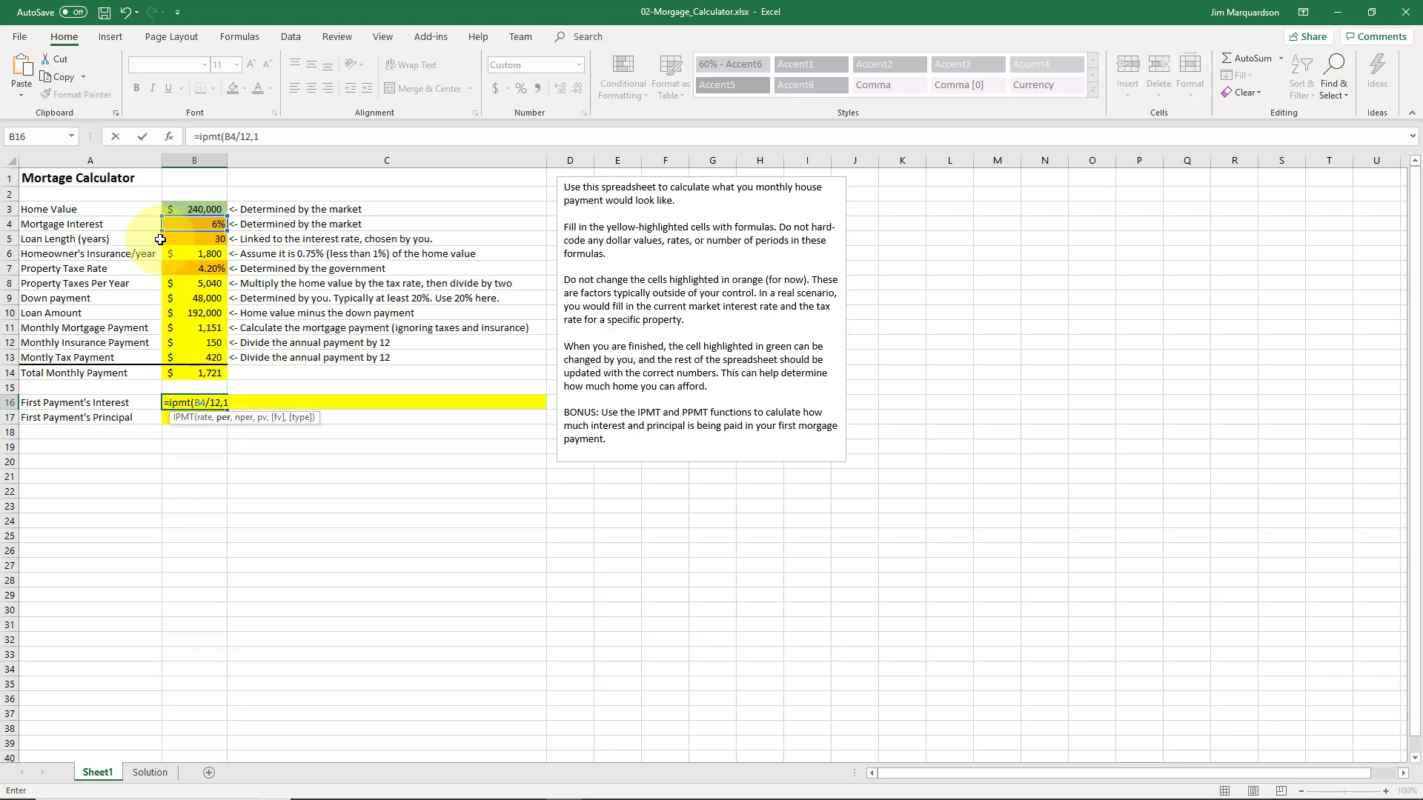
{"action": "type", "text": ","}
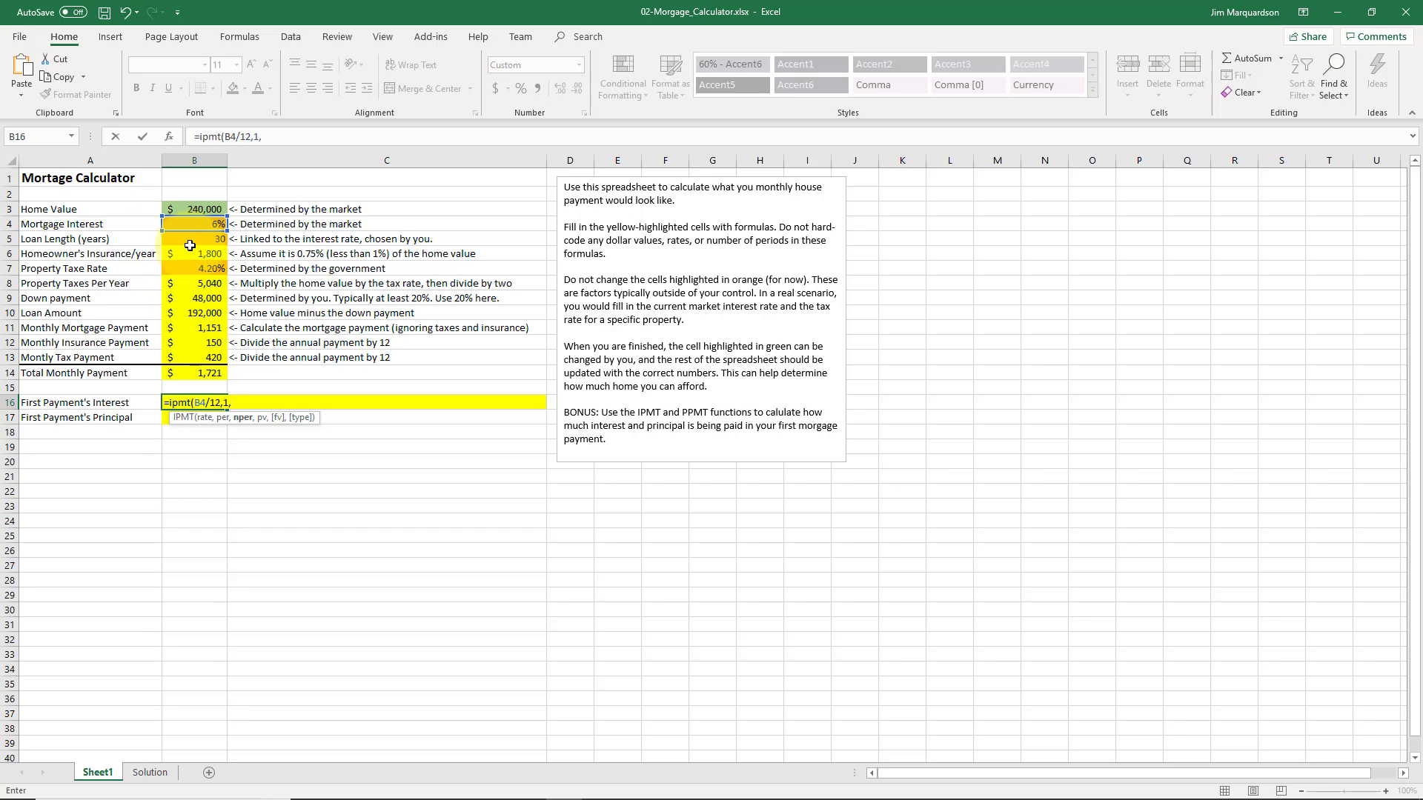
{"action": "left_click", "coordinate": [194, 240]}
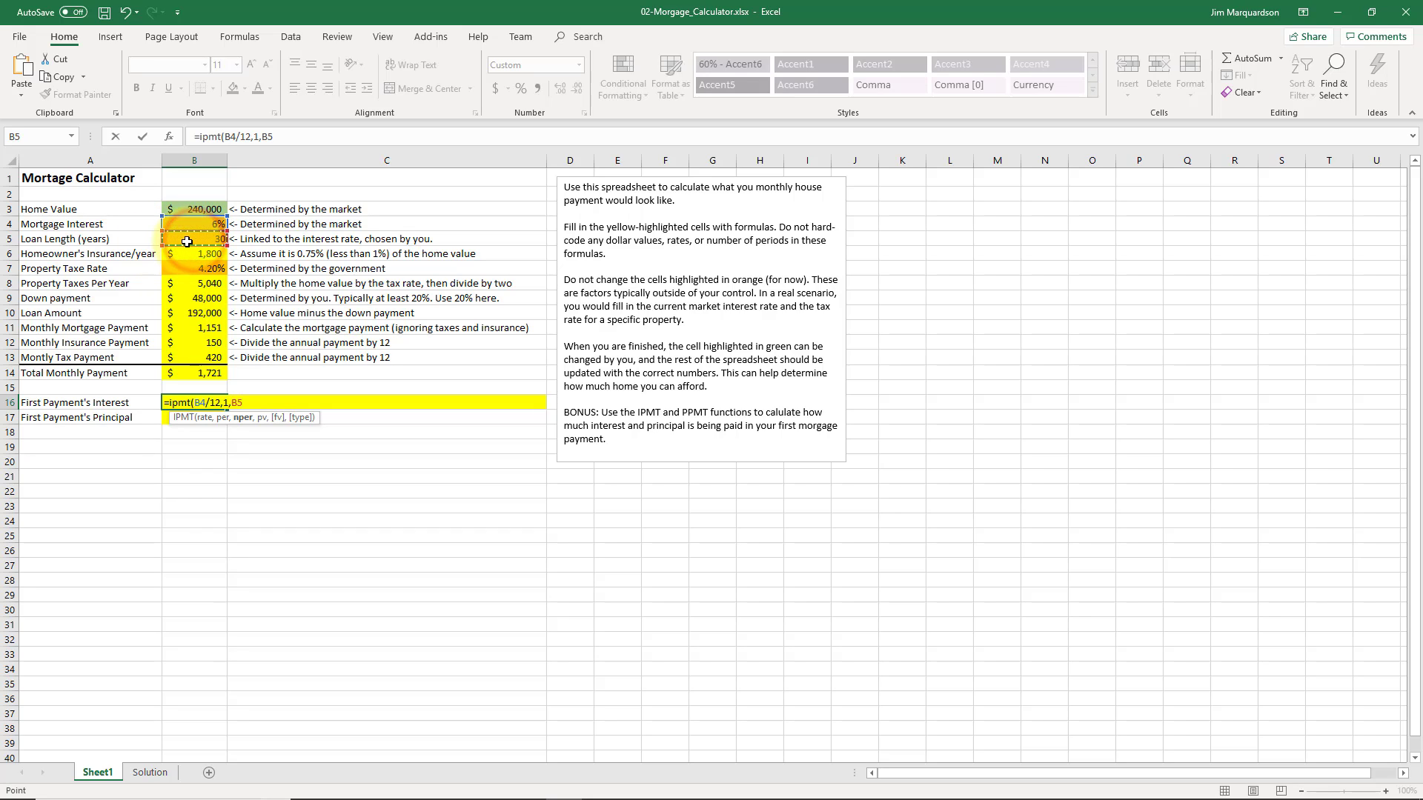
{"action": "type", "text": "*12,"}
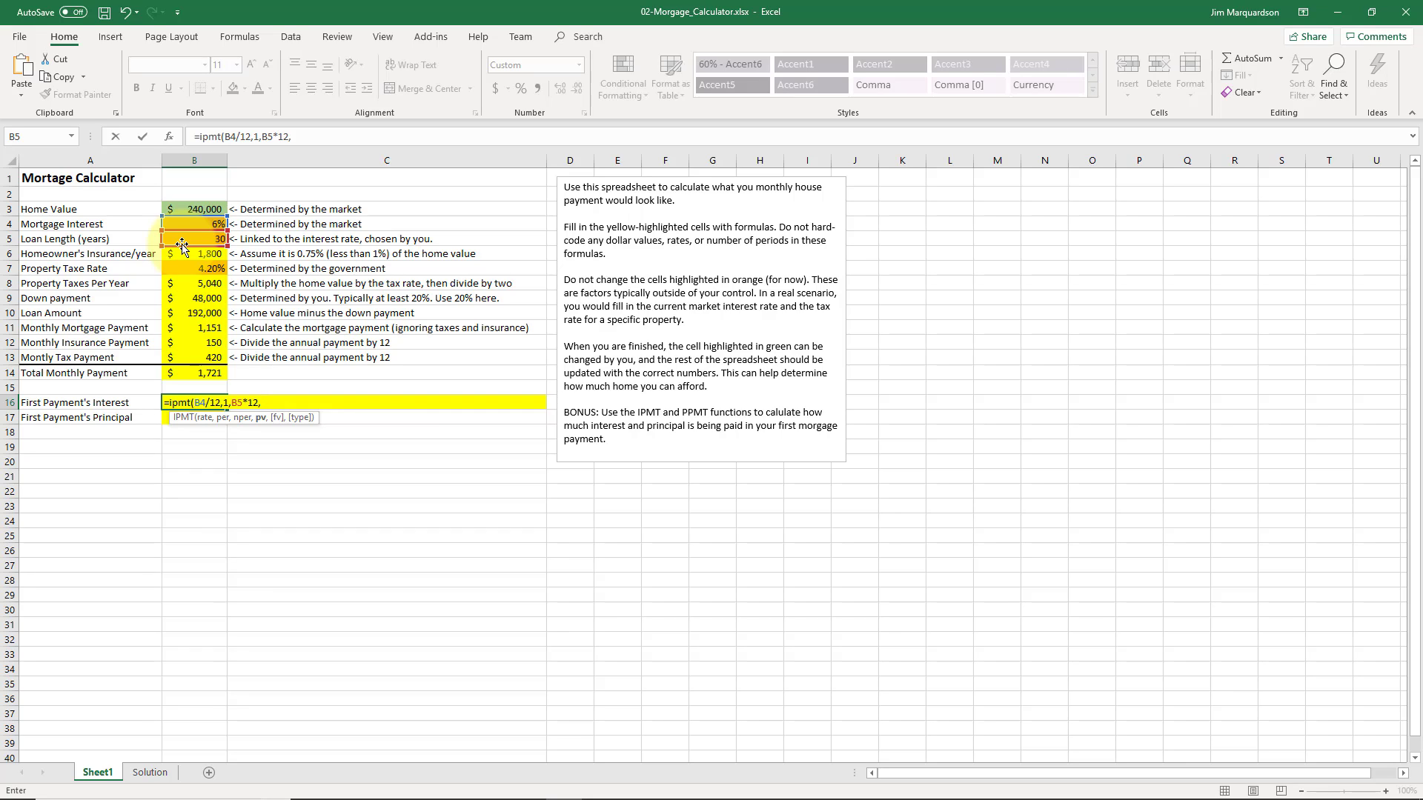
{"action": "type", "text": "-1*"}
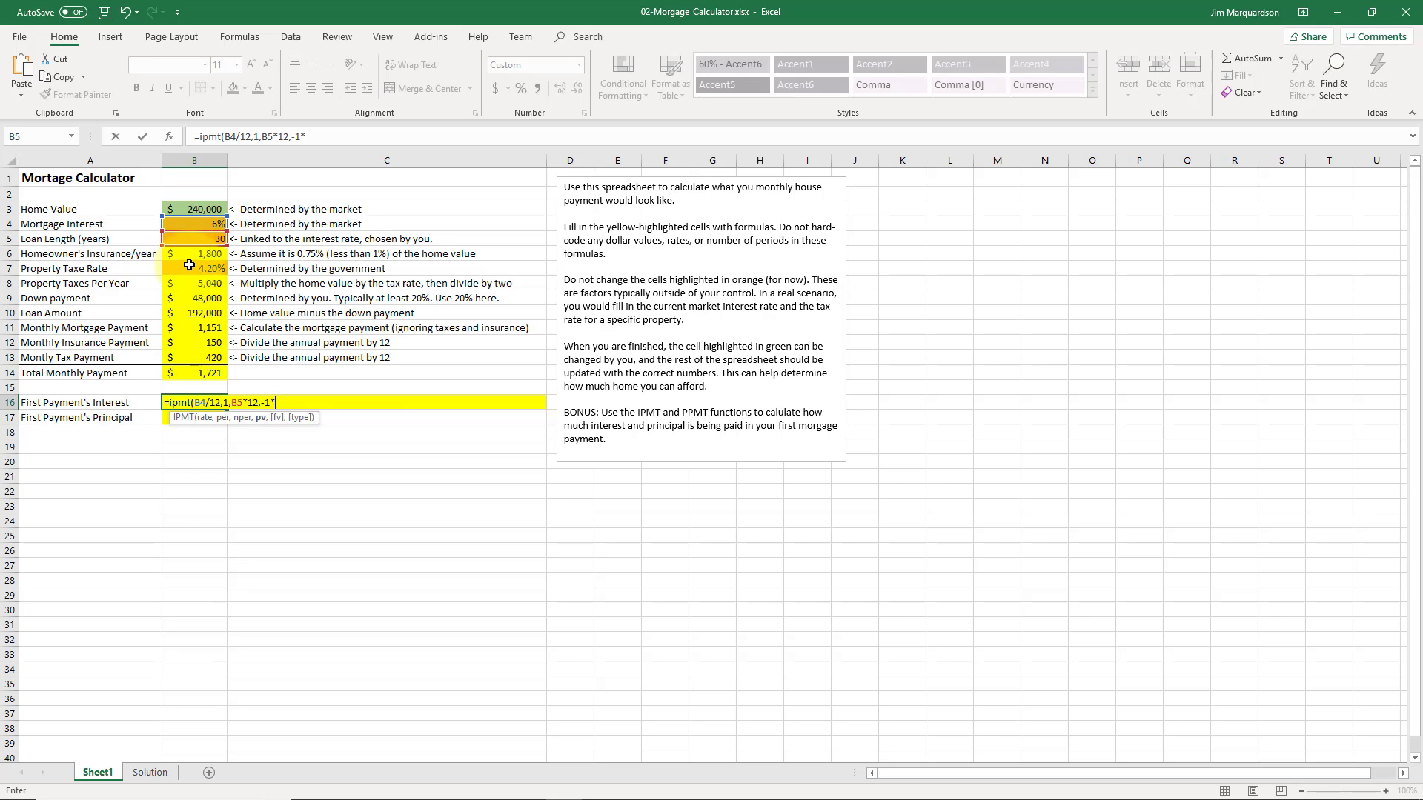
{"action": "left_click", "coordinate": [191, 327]}
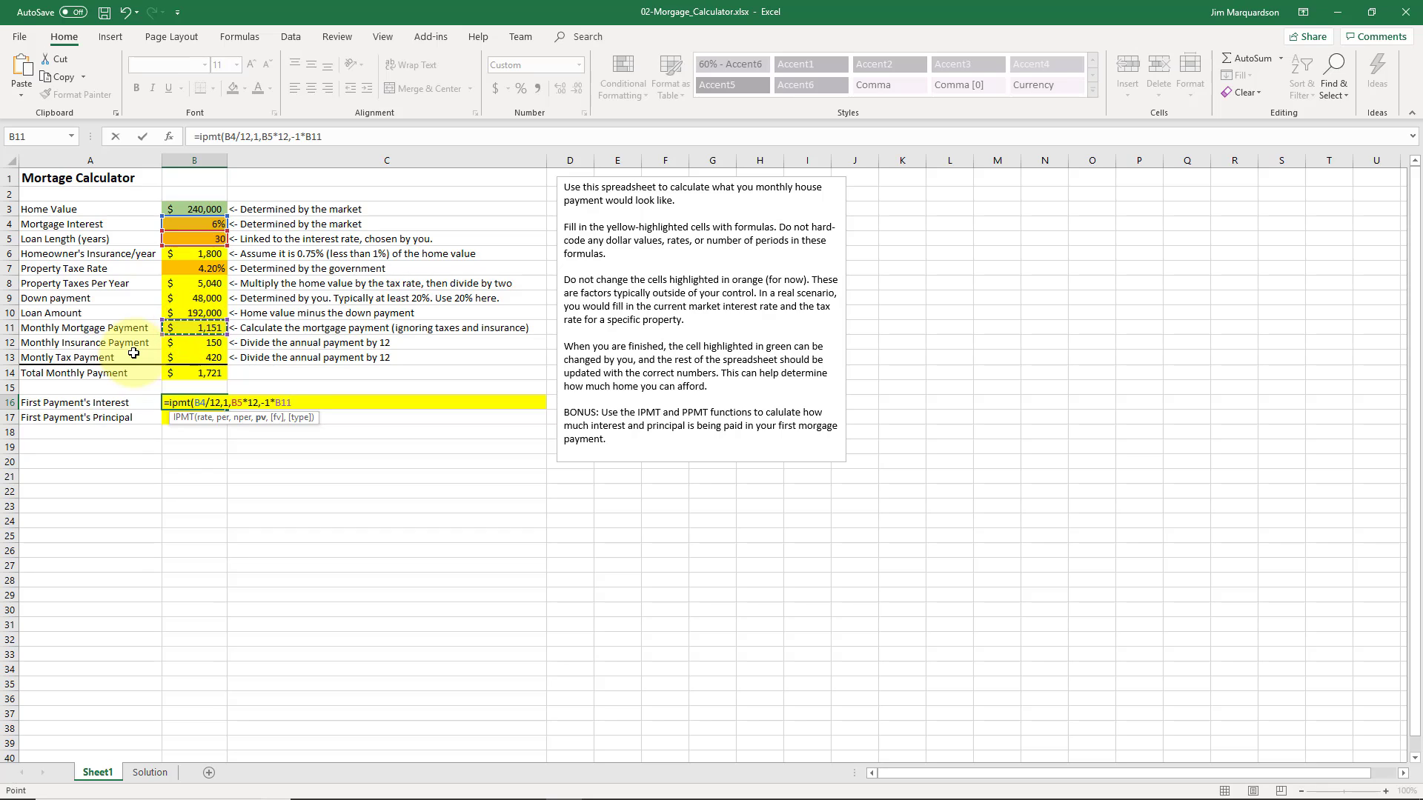
{"action": "type", "text": ")"}
{"action": "key", "text": "Return"}
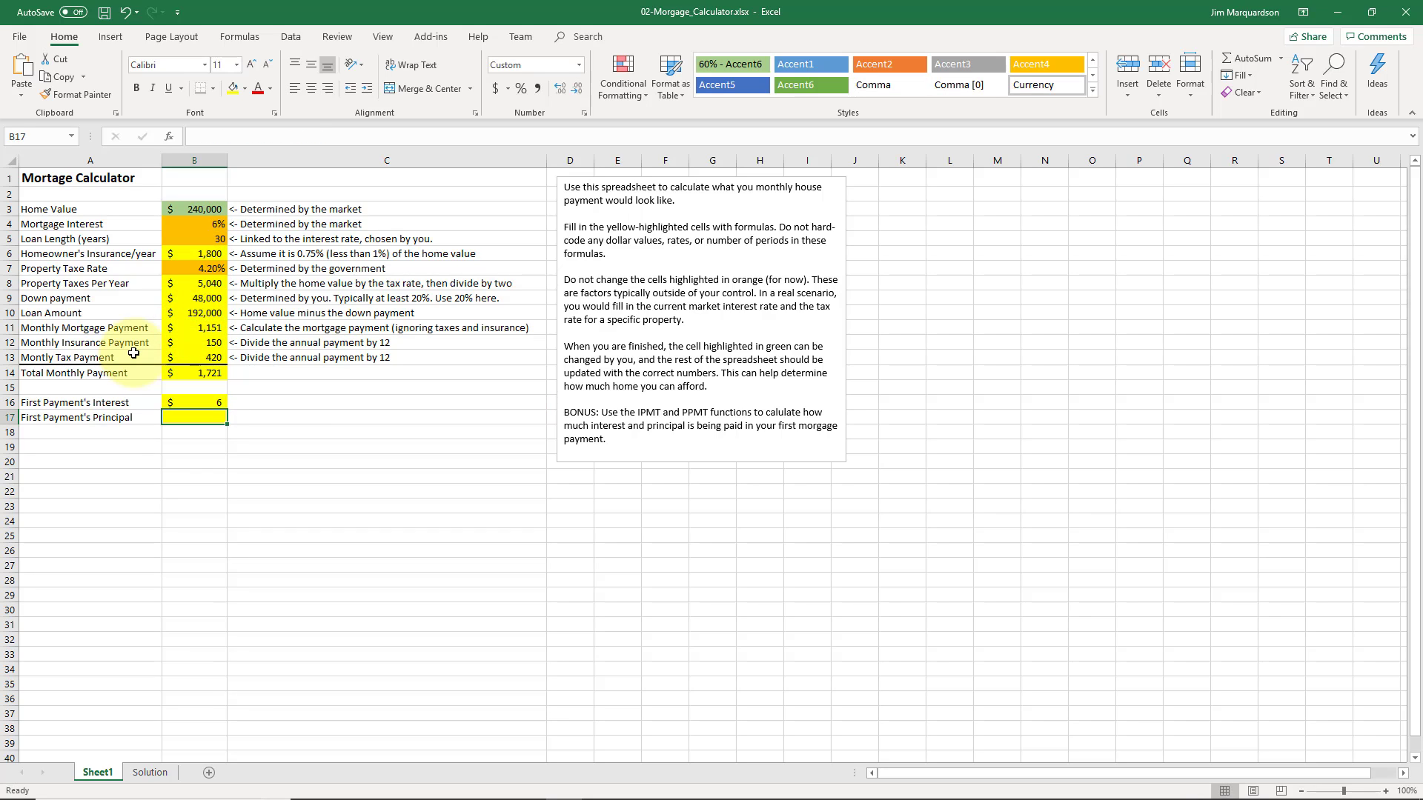
Review the arguments of the IPMT formula for the first payment's interest in B16.
{"action": "key", "text": "Up"}
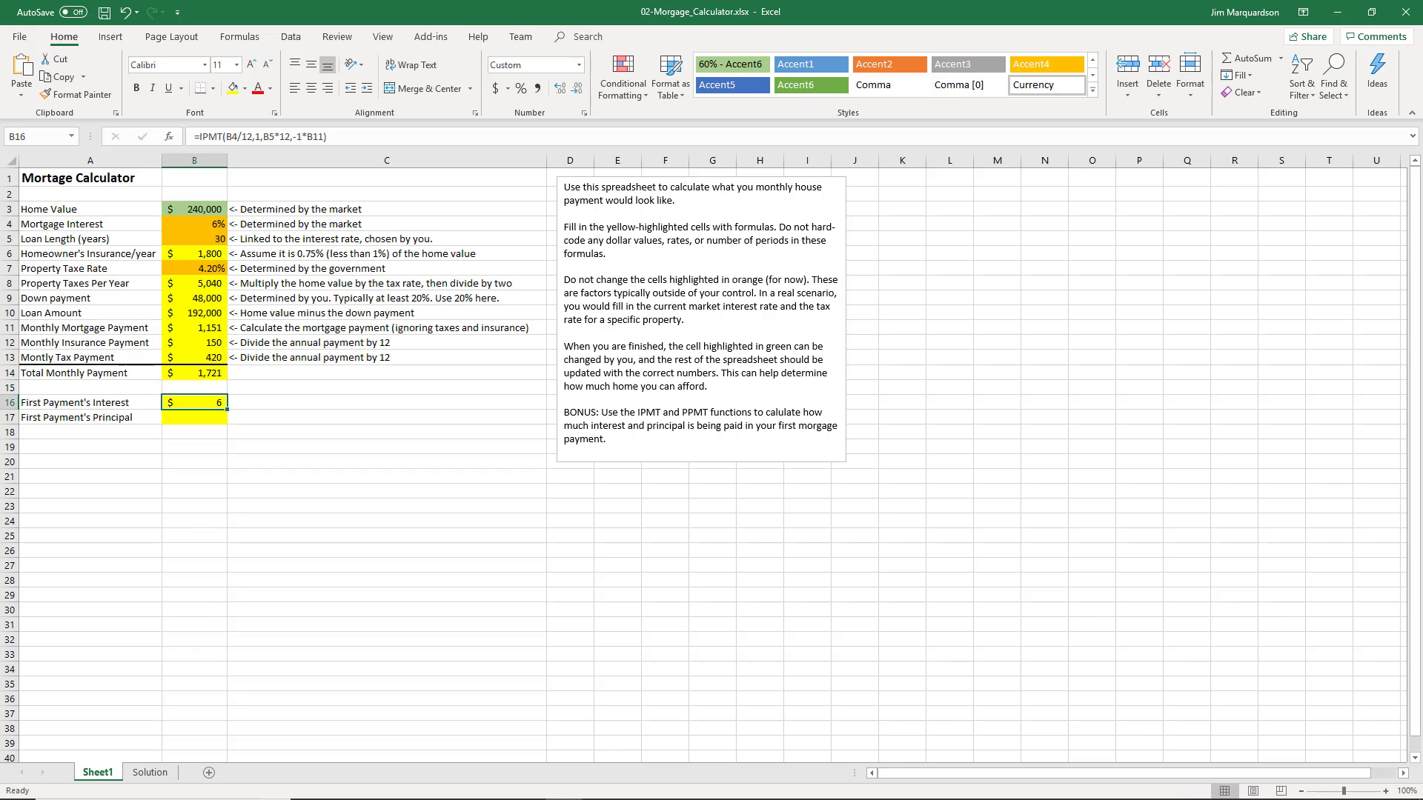
{"action": "left_click", "coordinate": [782, 798]}
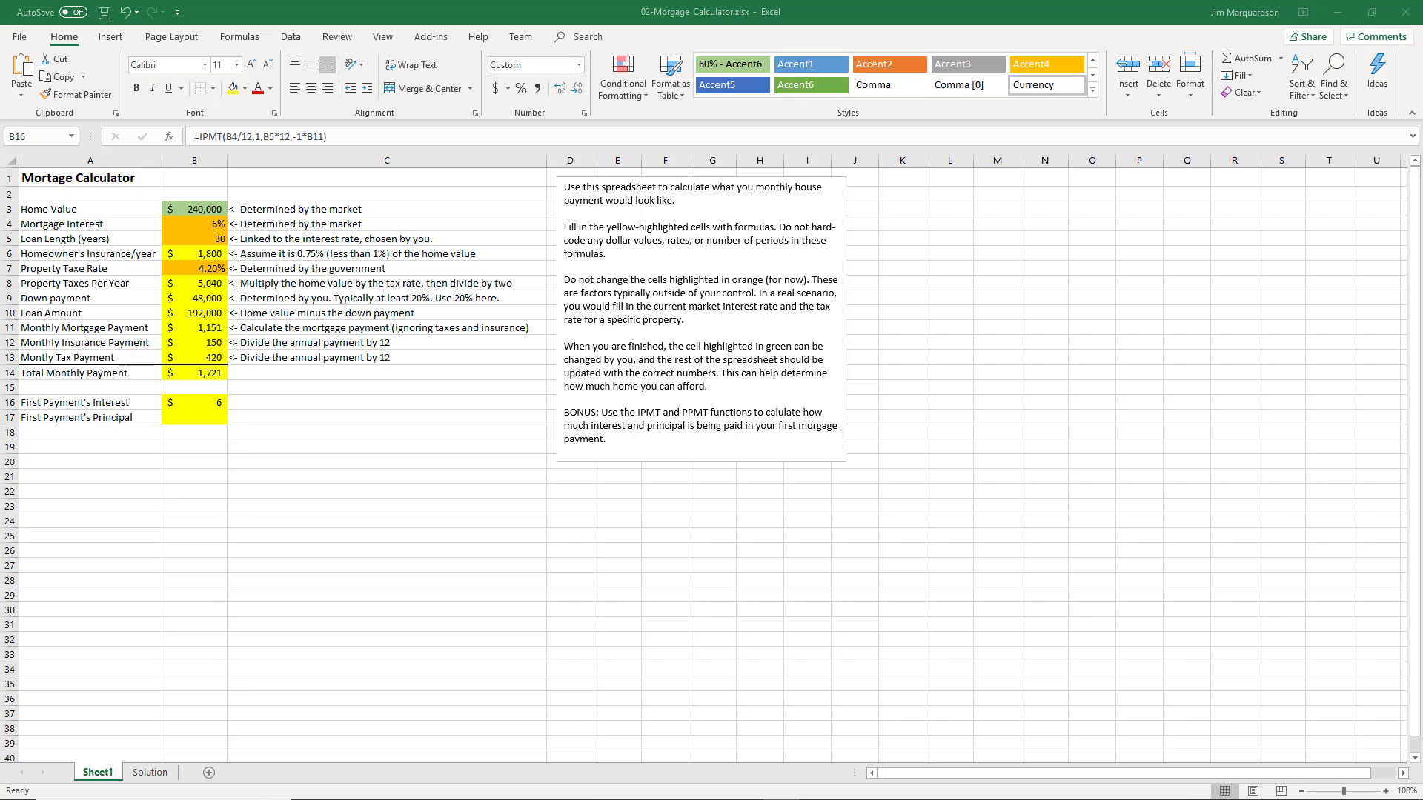
{"action": "left_click", "coordinate": [222, 401]}
{"action": "double_click", "coordinate": [172, 407]}
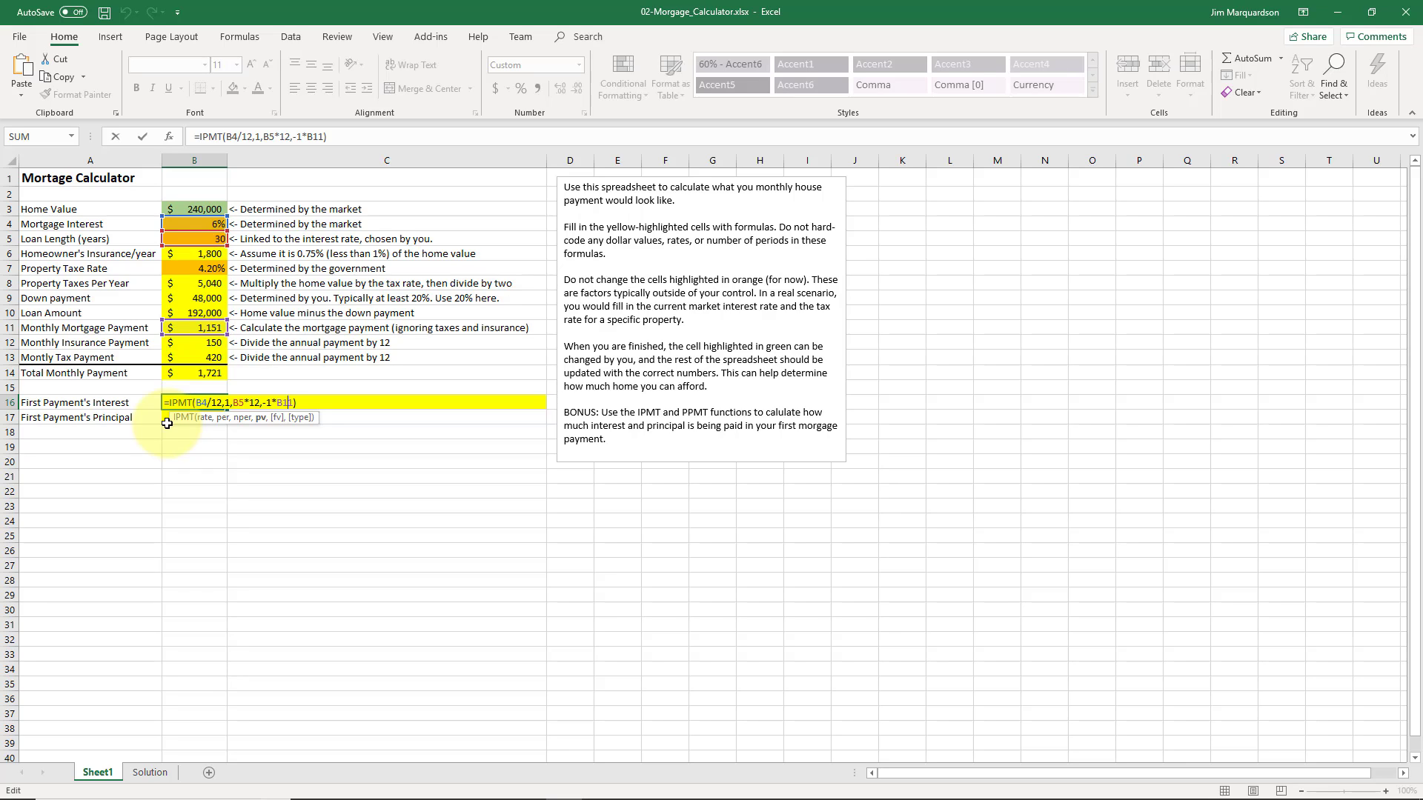
{"action": "key", "text": "Left"}
{"action": "key", "text": "Left"}
{"action": "key", "text": "Return"}
{"action": "key", "text": "Up"}
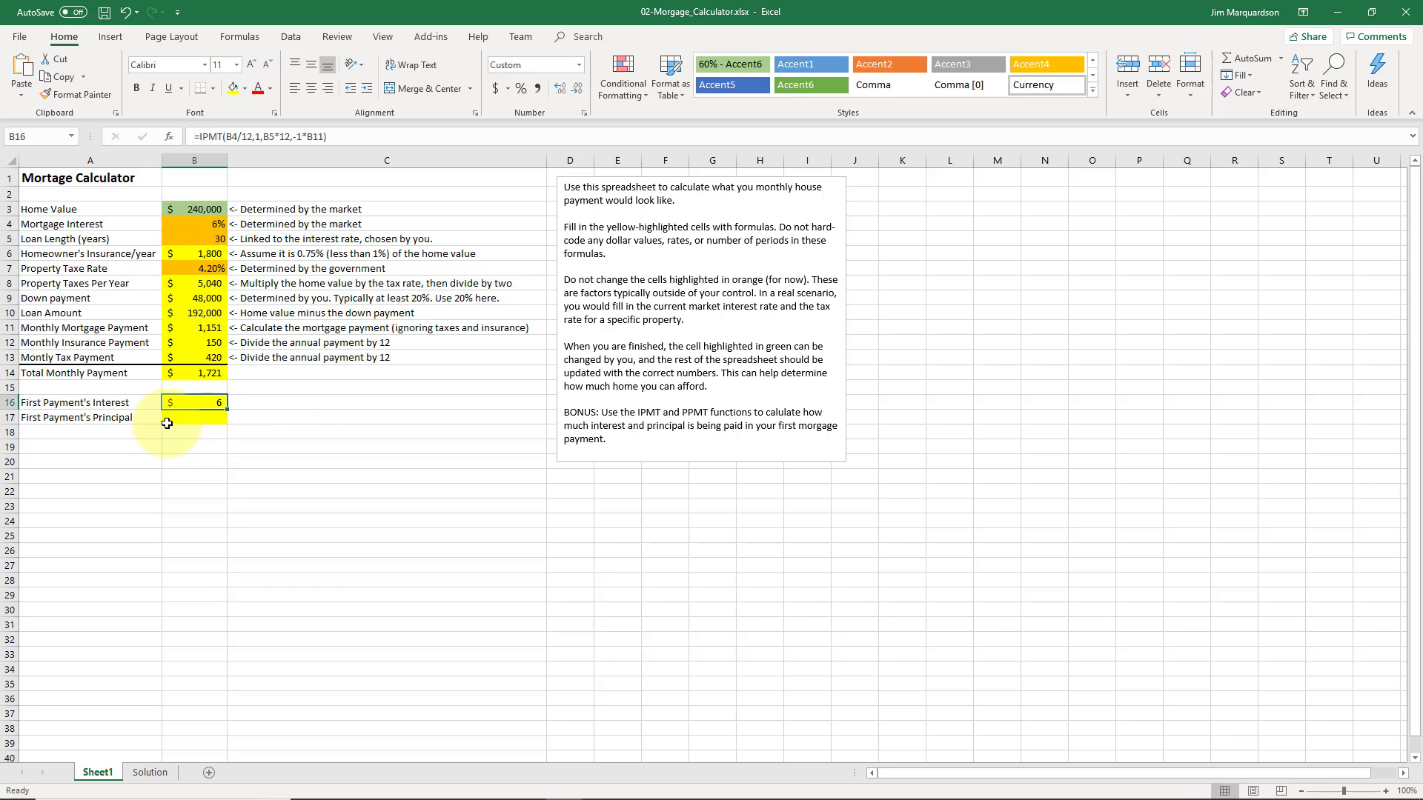
Correct the present value in B16's IPMT formula to the loan amount, making it =IPMT(B4/12,1,B5*12,-1*B10).
{"action": "key", "text": "F2"}
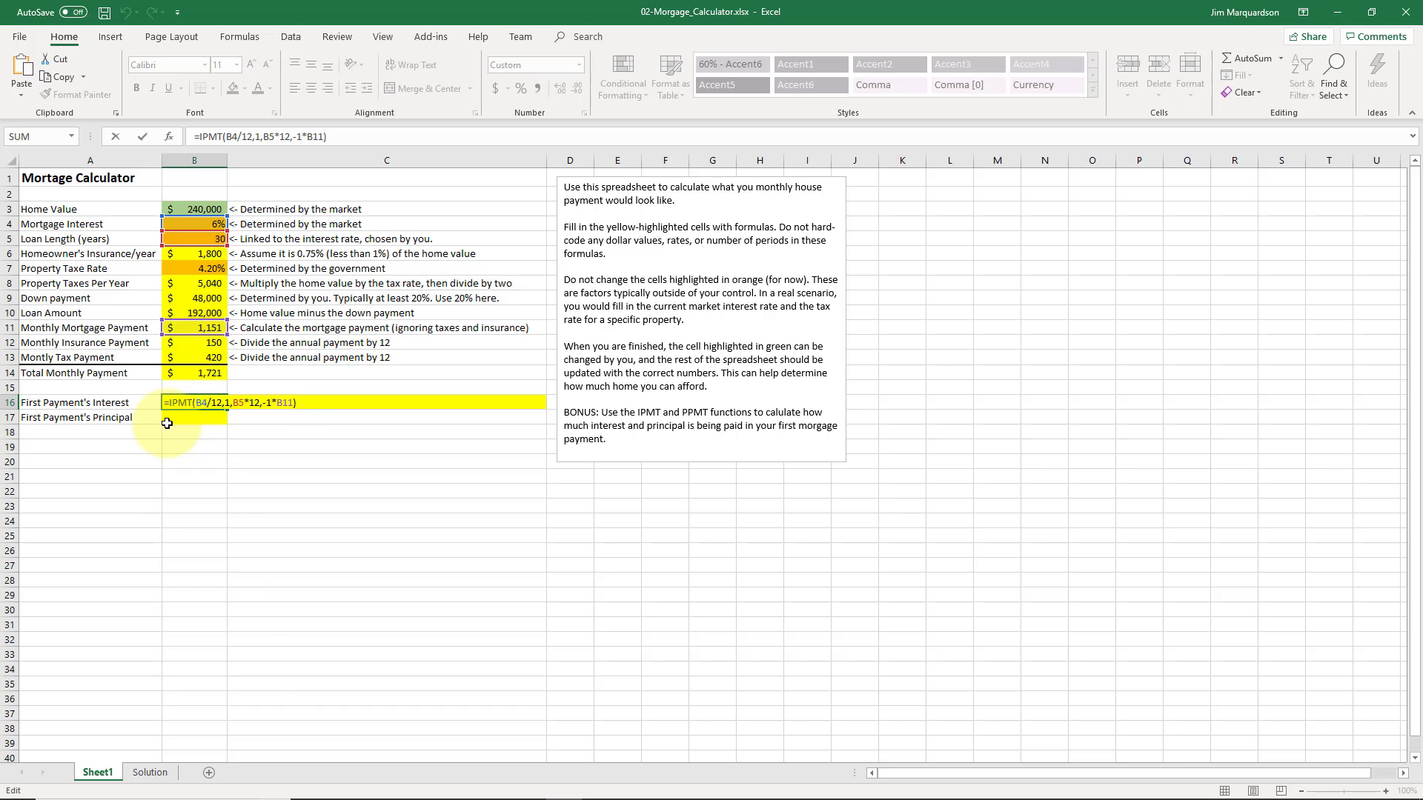
{"action": "key", "text": "Left"}
{"action": "key", "text": "Left"}
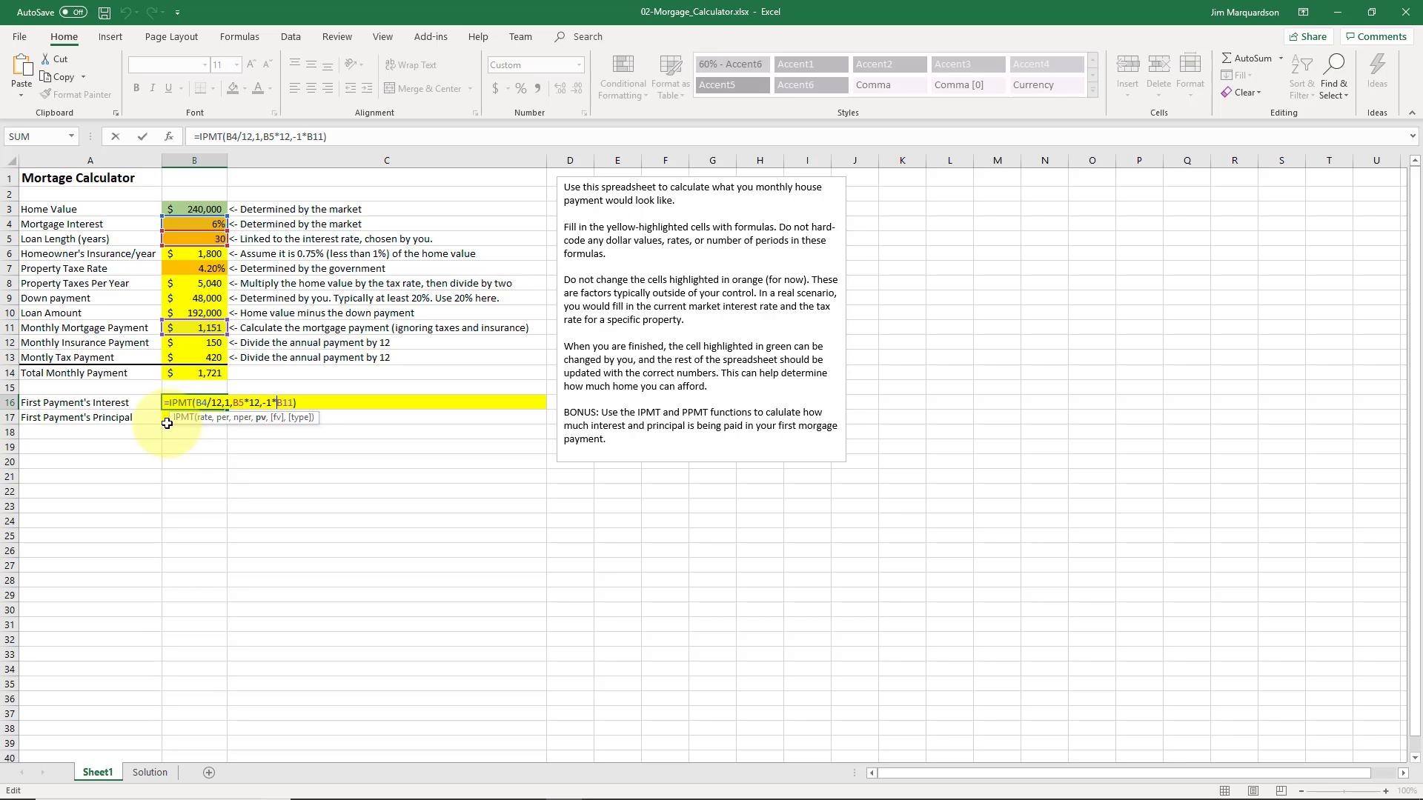
{"action": "key", "text": "Delete"}
{"action": "type", "text": "0"}
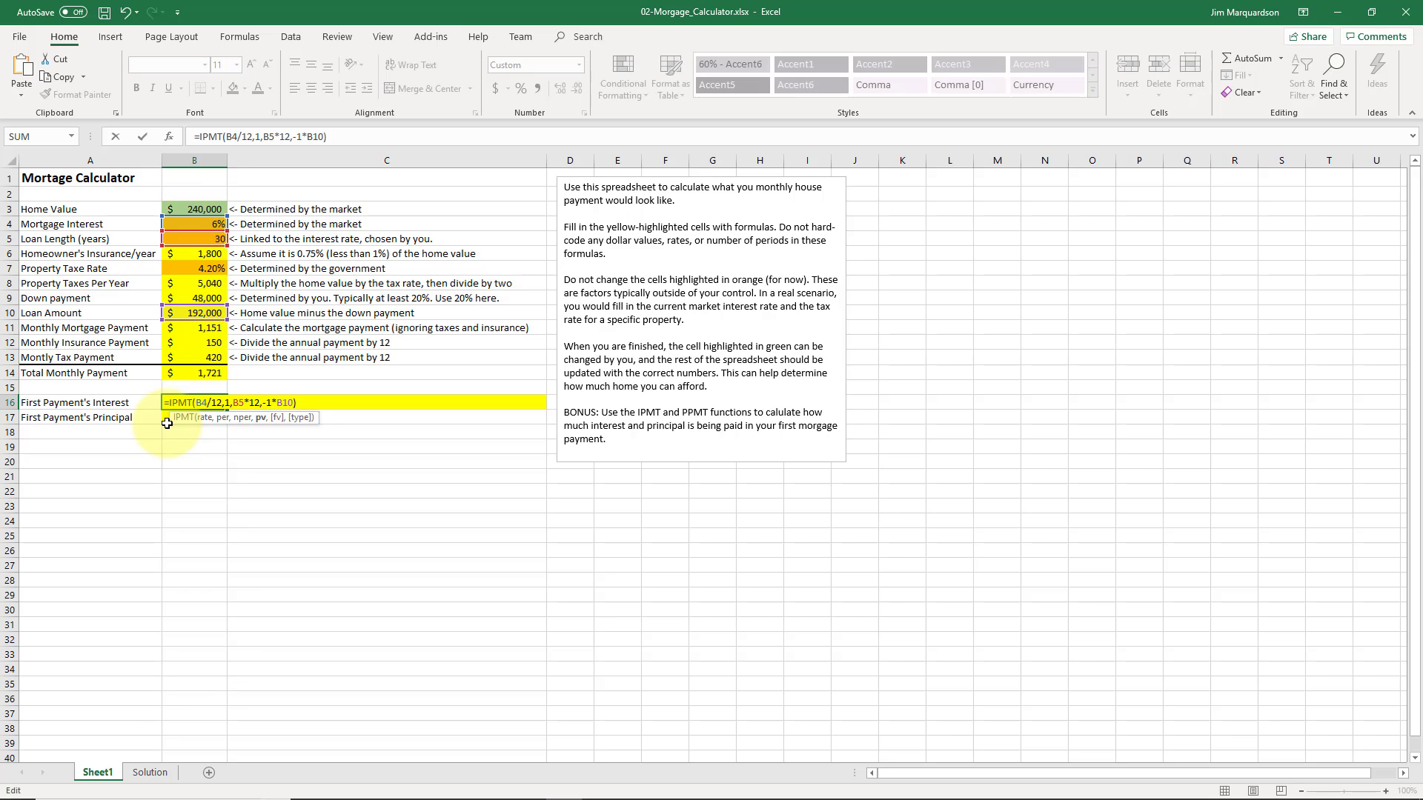
{"action": "key", "text": "ctrl+Return"}
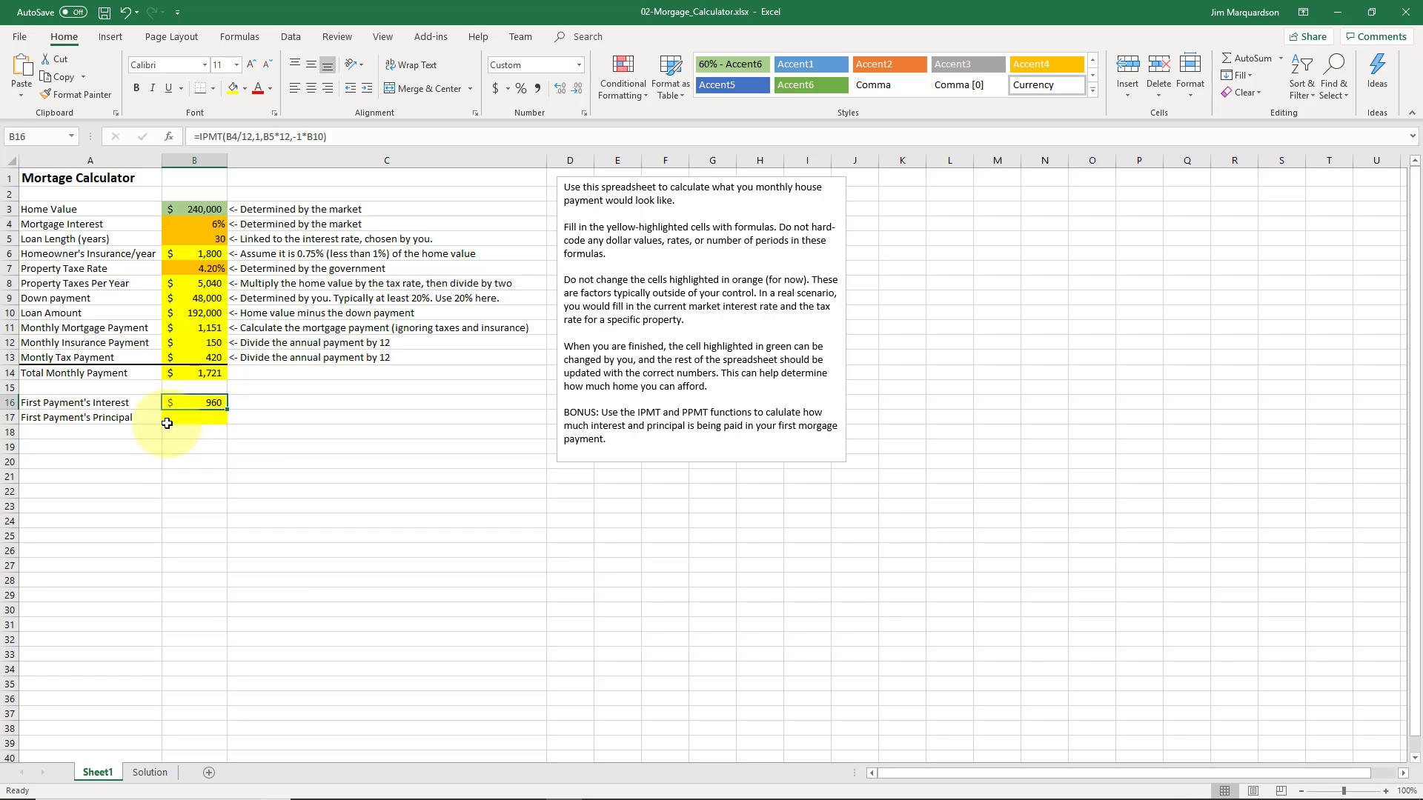
{"action": "left_click", "coordinate": [193, 403]}
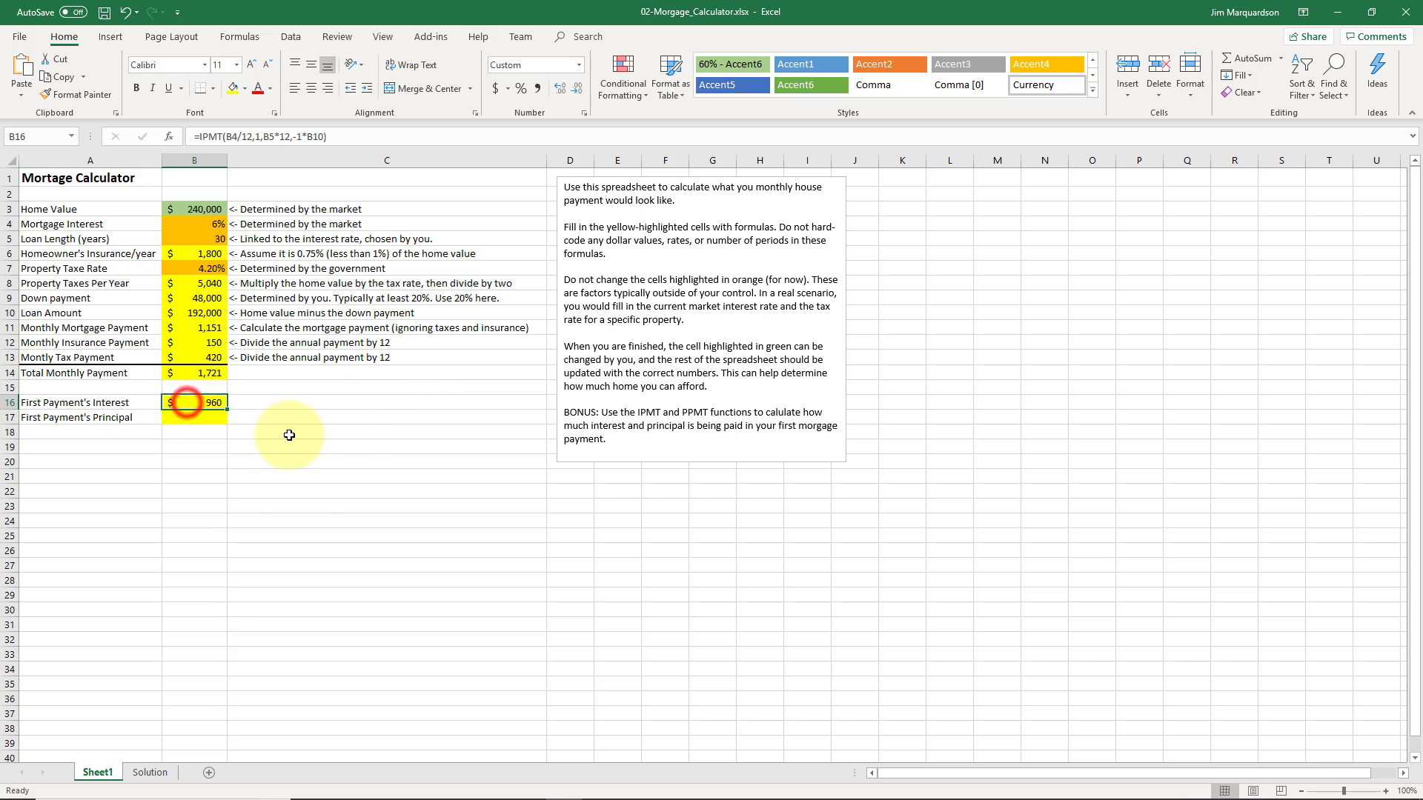
{"action": "key", "text": "Left"}
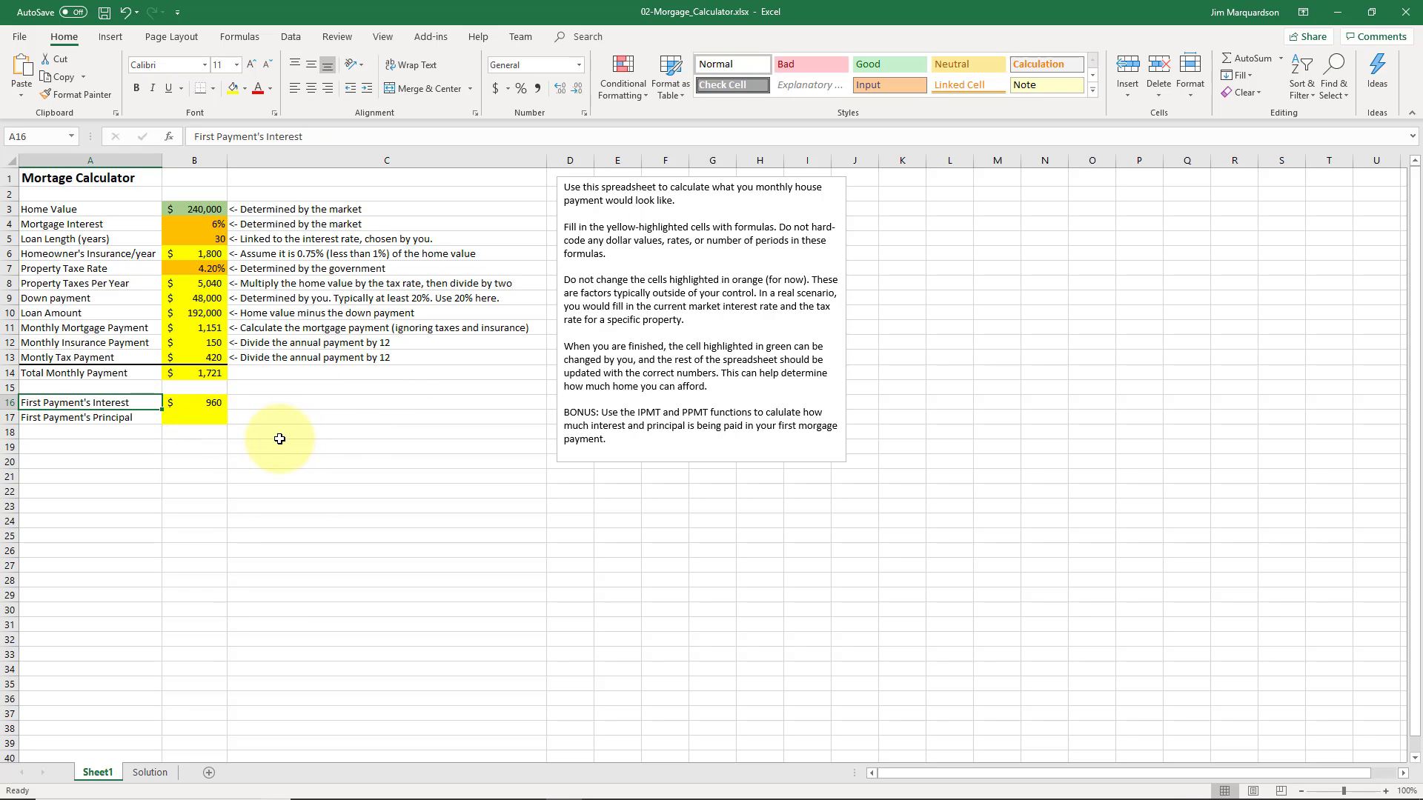
{"action": "key", "text": "Right"}
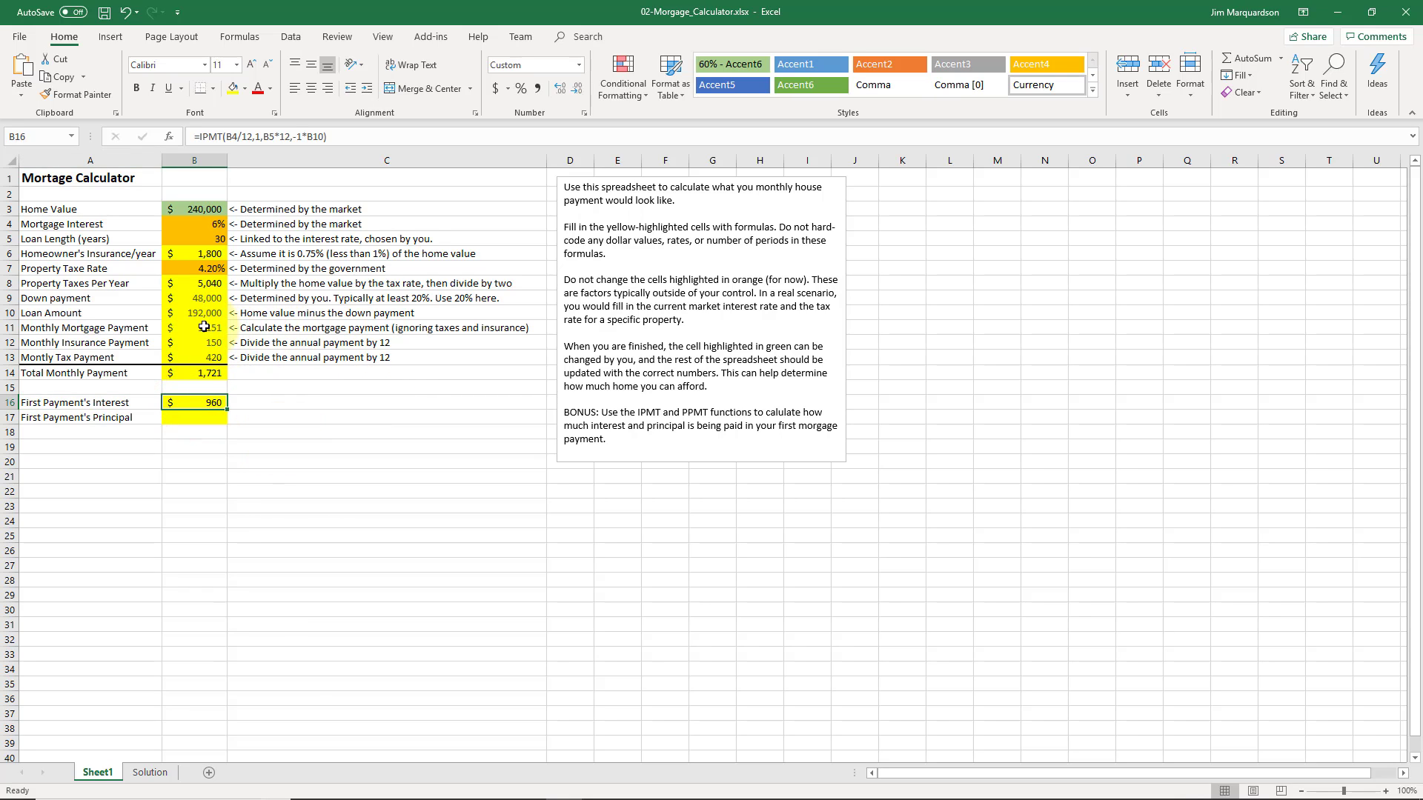
Copy the IPMT formula text from B16 into B17, the first payment's principal, keeping its cell references unchanged.
{"action": "left_click", "coordinate": [200, 403]}
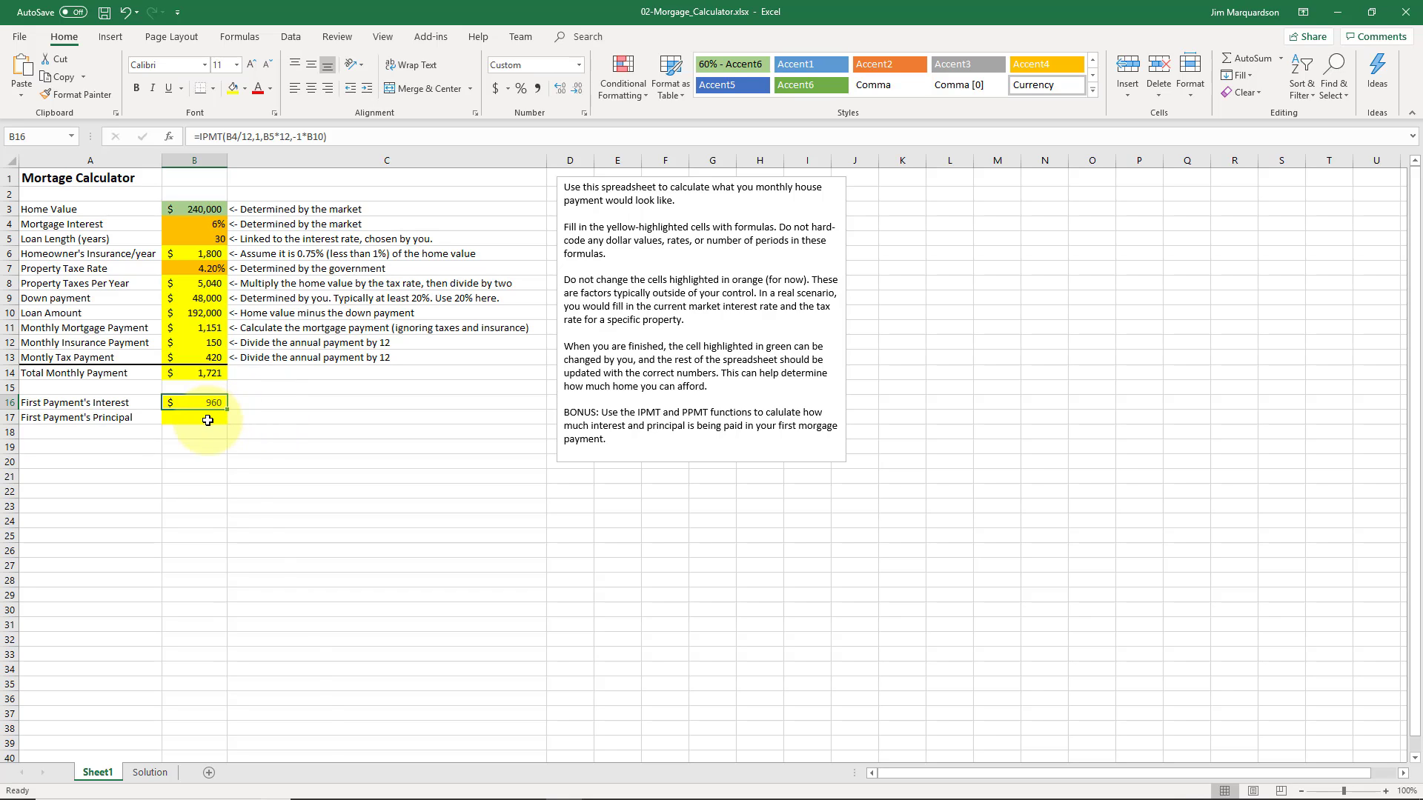
{"action": "left_click", "coordinate": [341, 137]}
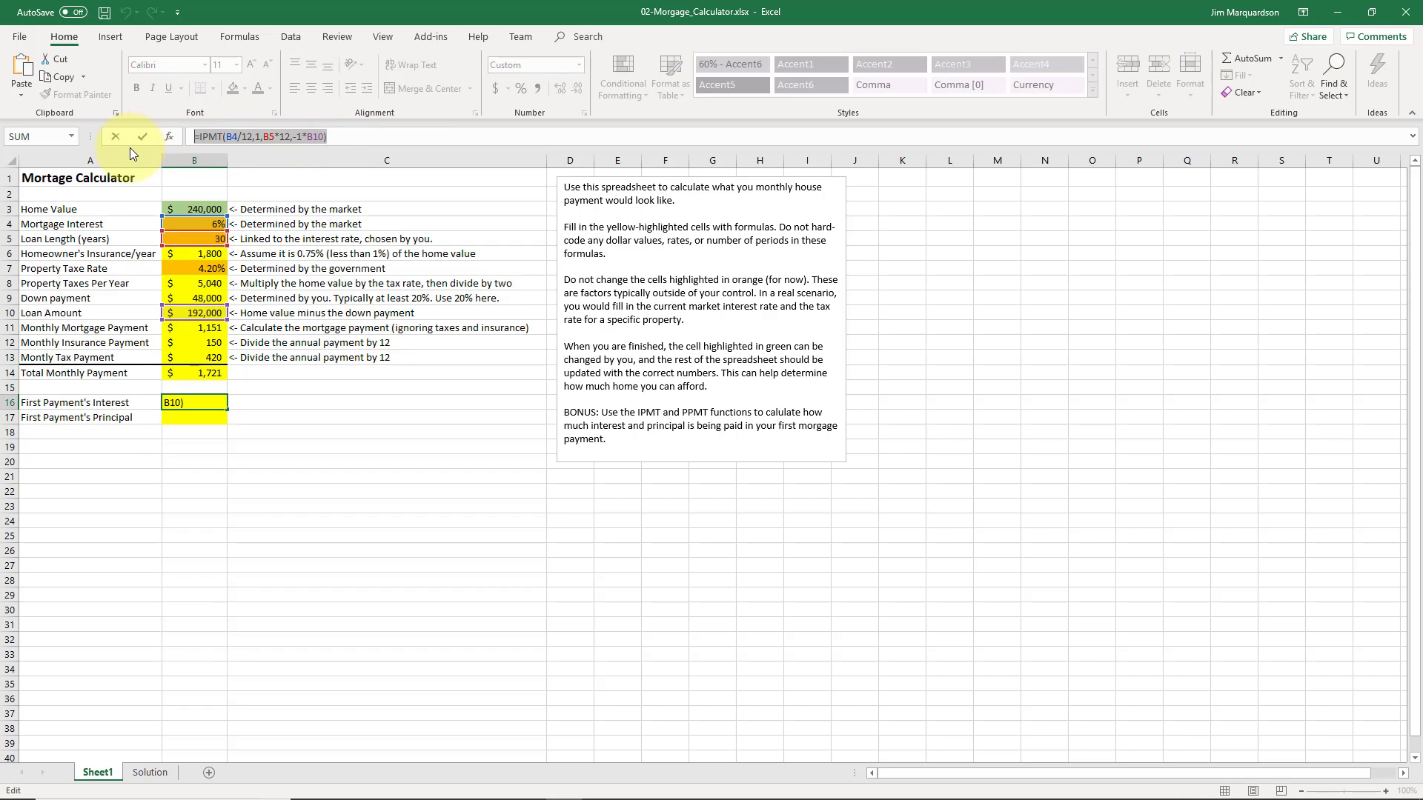
{"action": "key", "text": "Return"}
{"action": "left_click", "coordinate": [229, 136]}
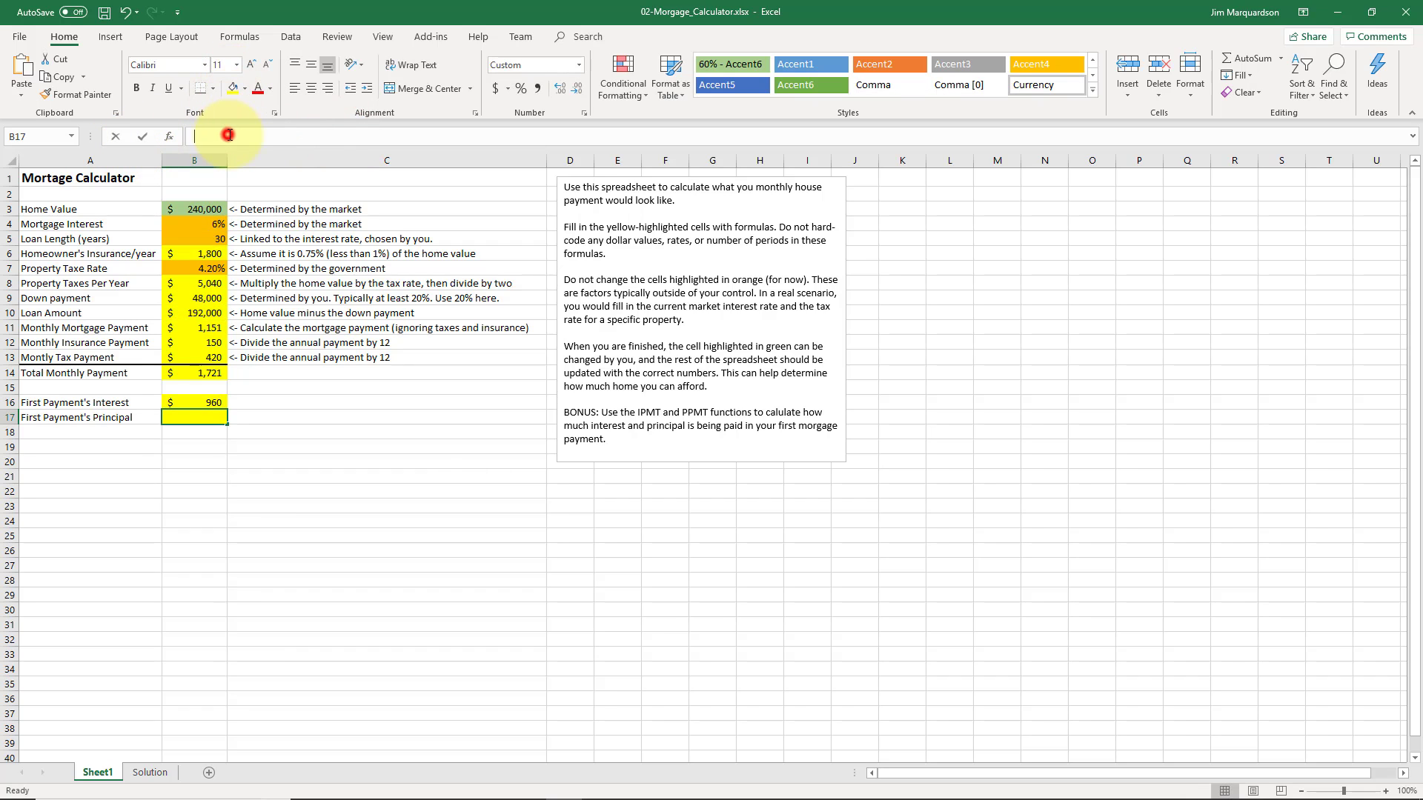
{"action": "key", "text": "ctrl+v"}
{"action": "key", "text": "Return"}
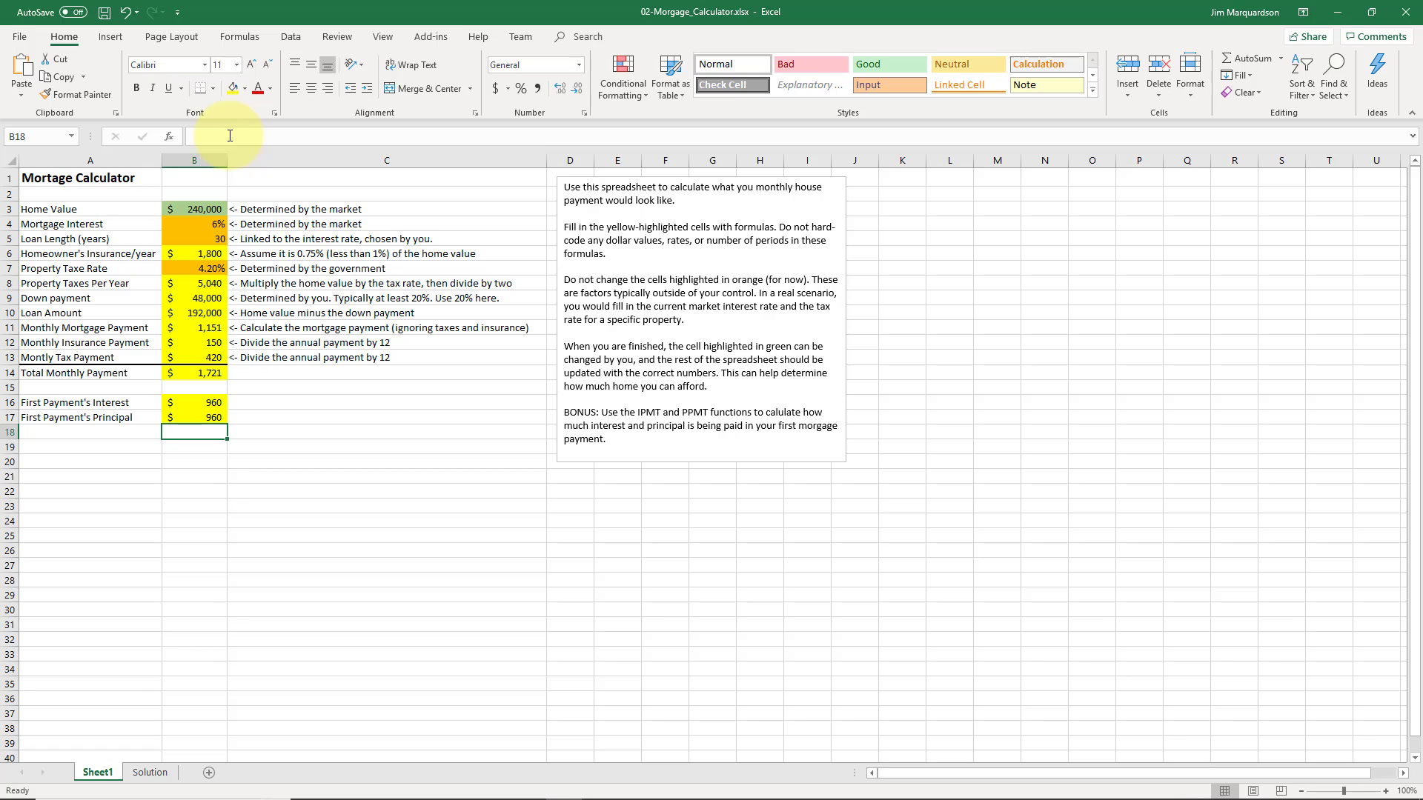
Change the function in B17 from IPMT to PPMT, so the principal formula is =PPMT(B4/12,1,B5*12,-1*B10).
{"action": "key", "text": "Up"}
{"action": "key", "text": "F2"}
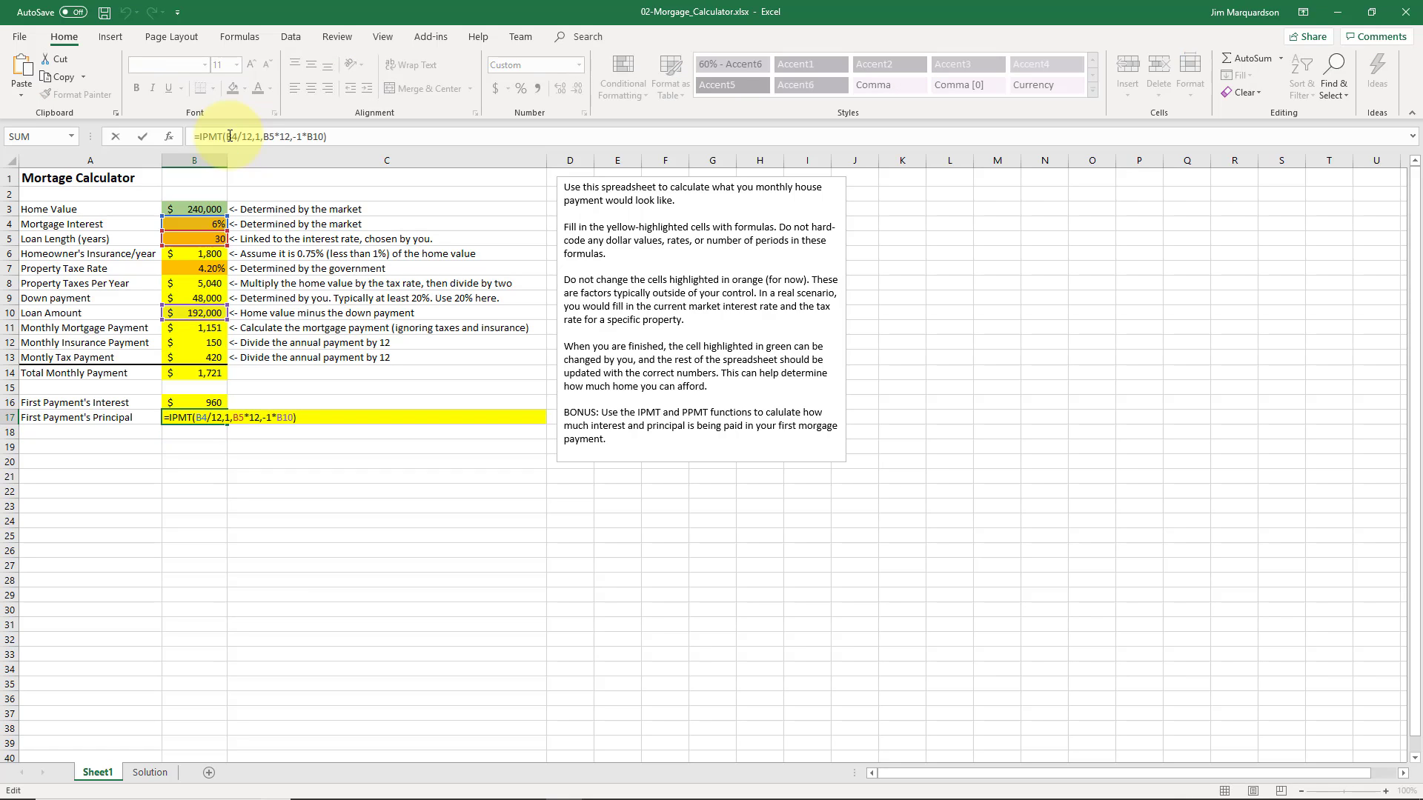
{"action": "key", "text": "Delete"}
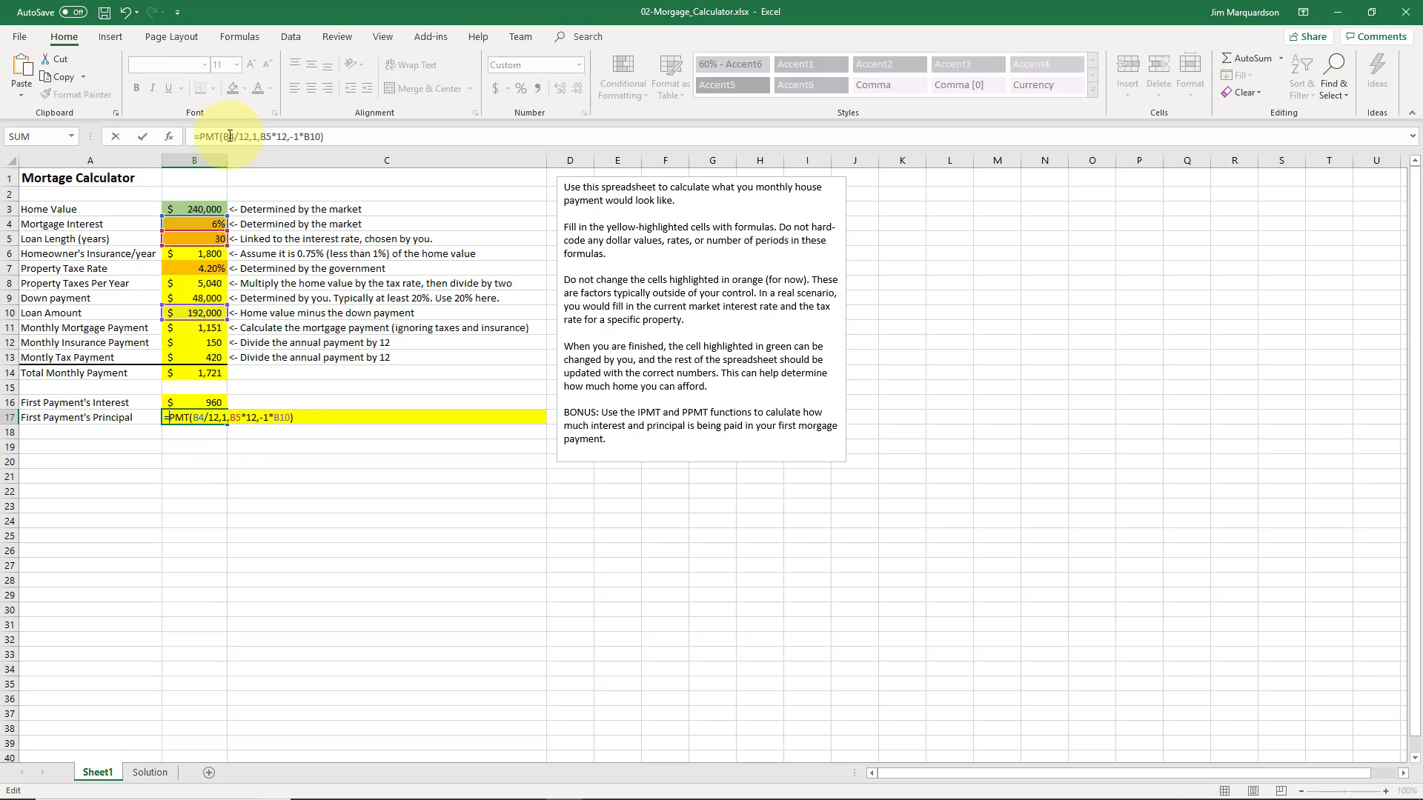
{"action": "type", "text": "P"}
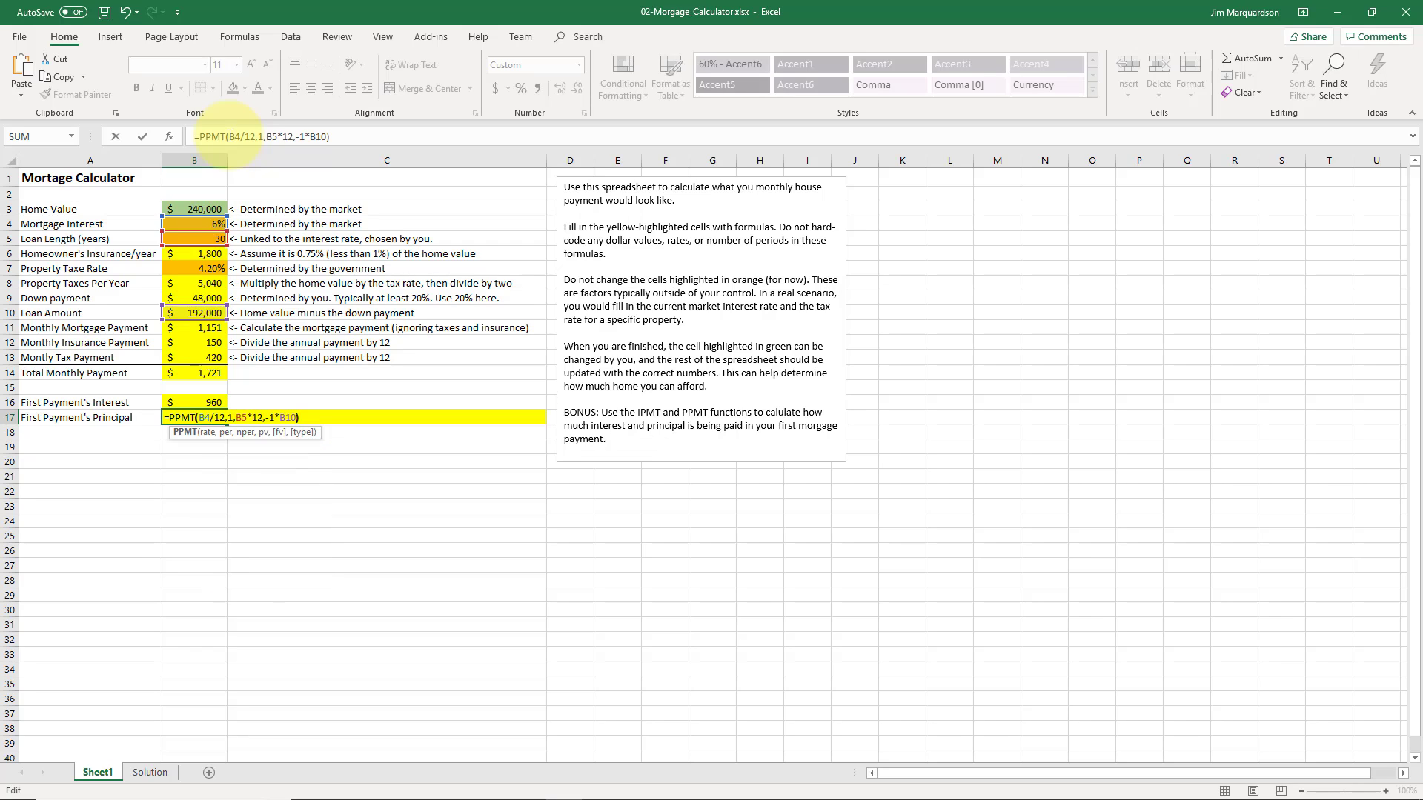
{"action": "key", "text": "Right"}
{"action": "key", "text": "Right"}
{"action": "key", "text": "Right"}
{"action": "key", "text": "Right"}
{"action": "key", "text": "Right"}
{"action": "key", "text": "Right"}
{"action": "key", "text": "Right"}
{"action": "key", "text": "Right"}
{"action": "key", "text": "ctrl+Return"}
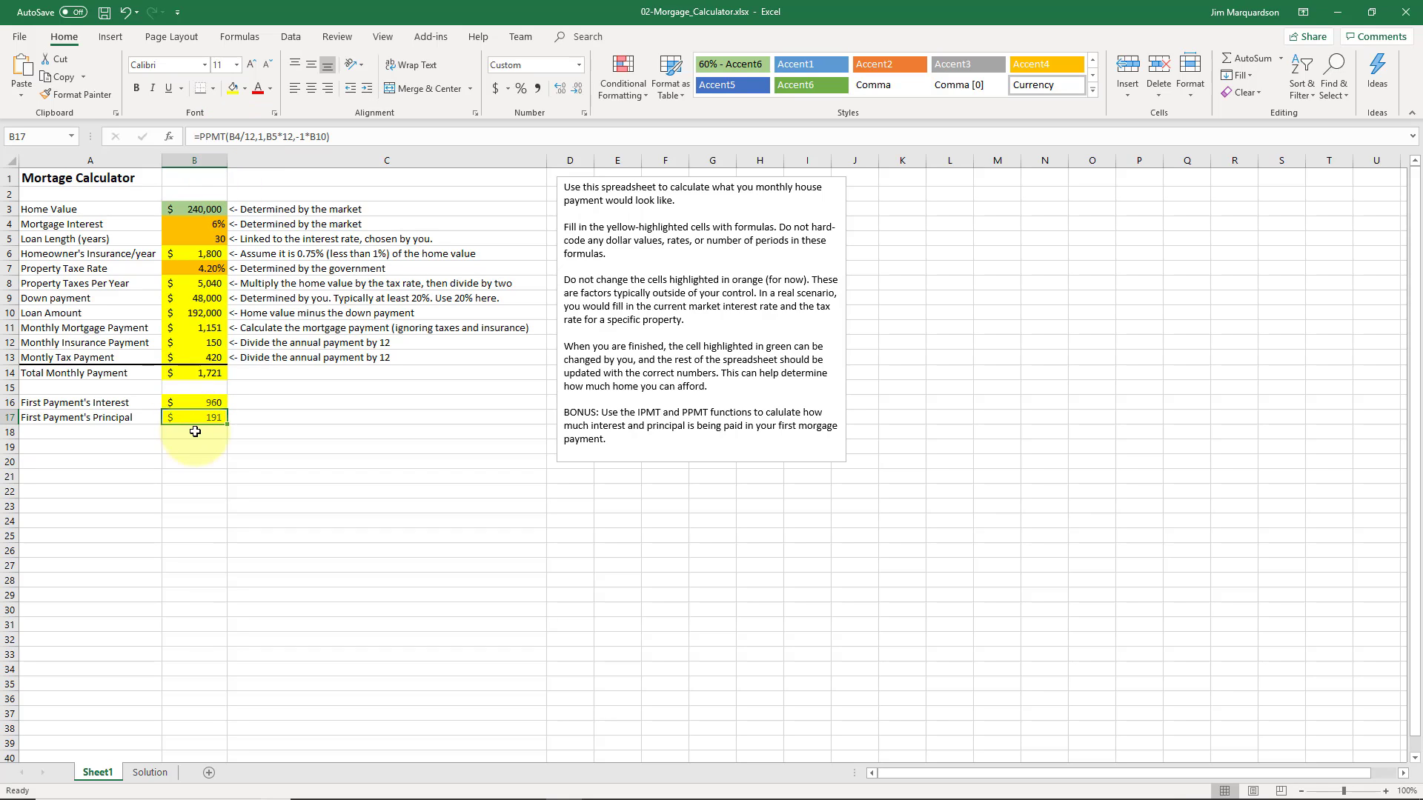
Check the sum of the first payment's interest and principal in B16:B17 against the monthly mortgage payment.
{"action": "left_click", "coordinate": [200, 402]}
{"action": "left_click_drag", "start_coordinate": [200, 402], "coordinate": [199, 416]}
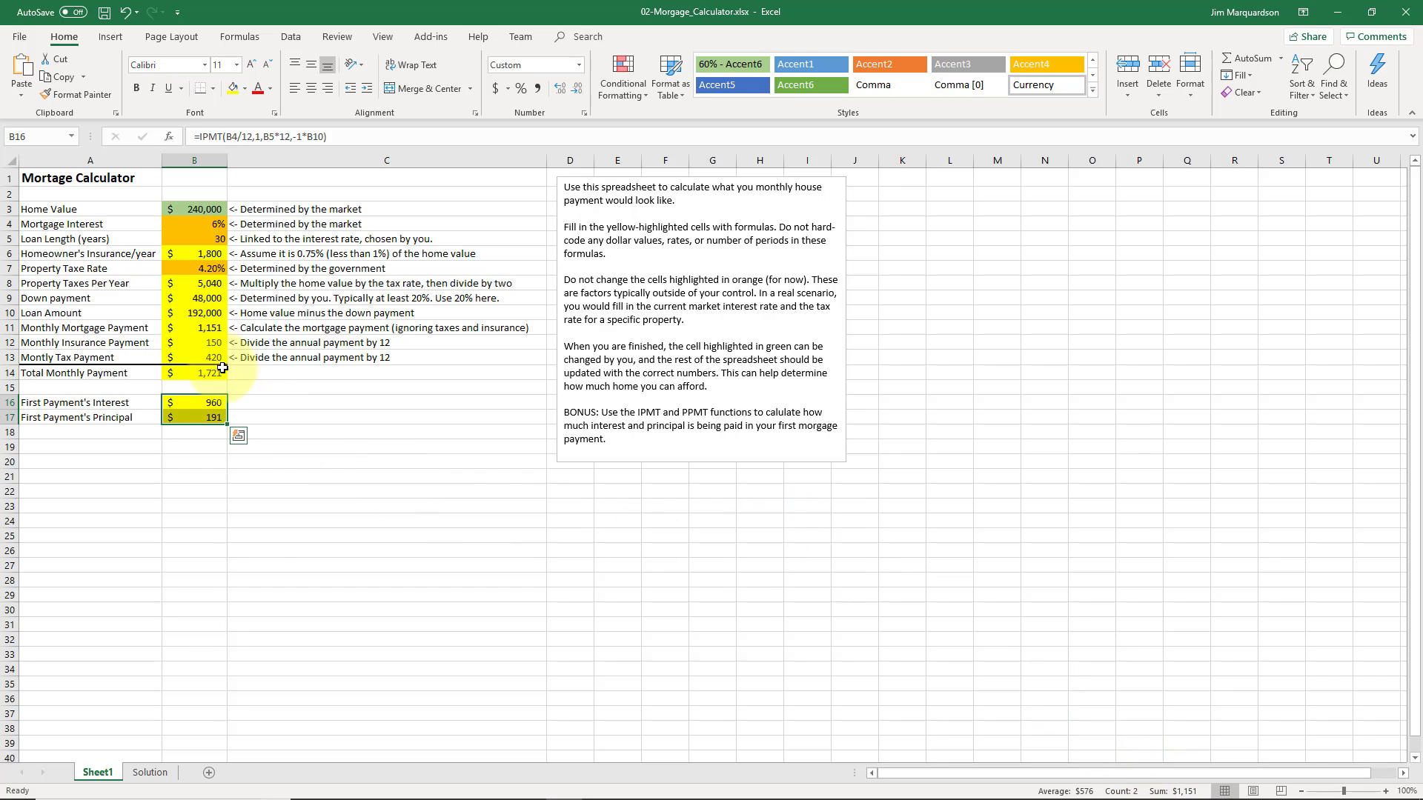
{"action": "left_click", "coordinate": [260, 401]}
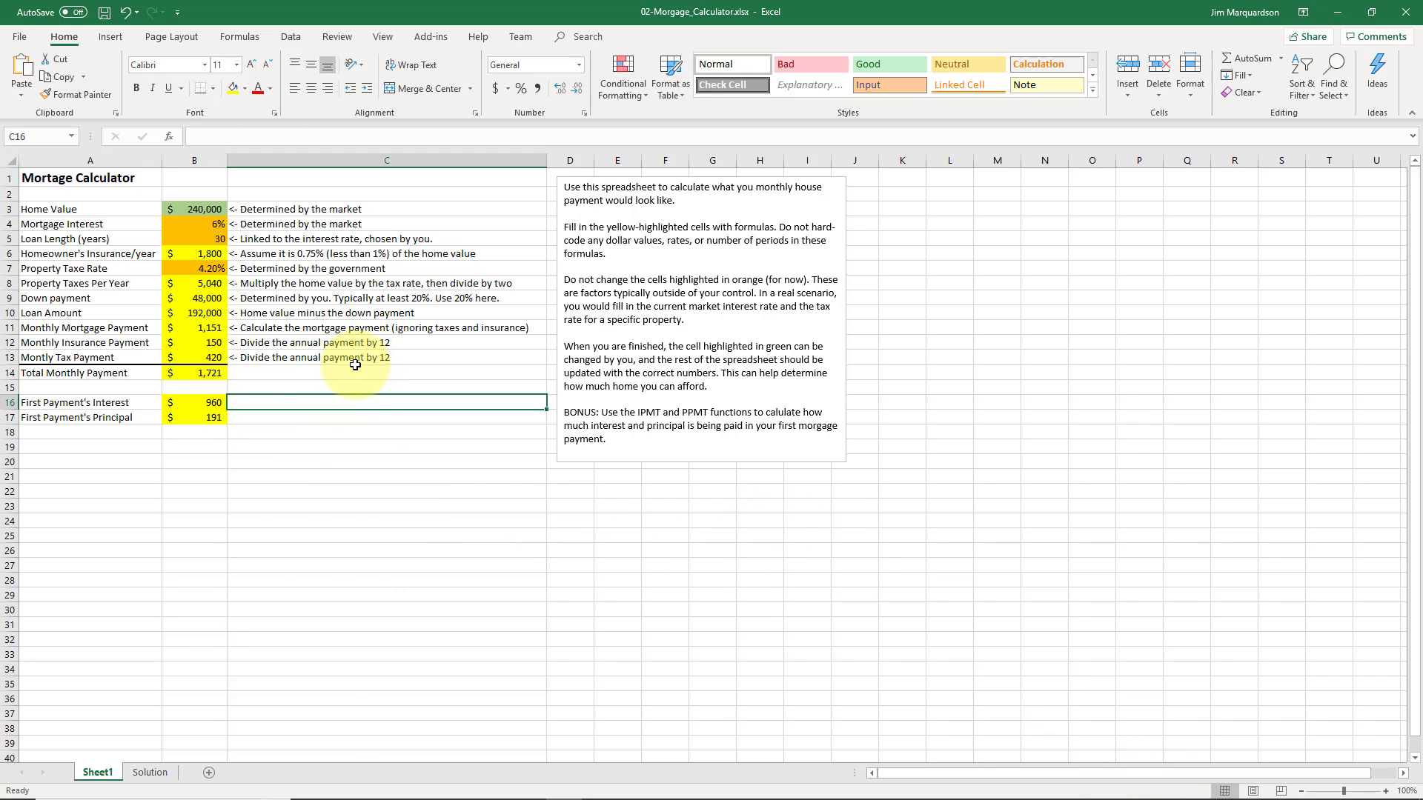
{"action": "key", "text": "Left"}
{"action": "key", "text": "Left"}
{"action": "key", "text": "Right"}
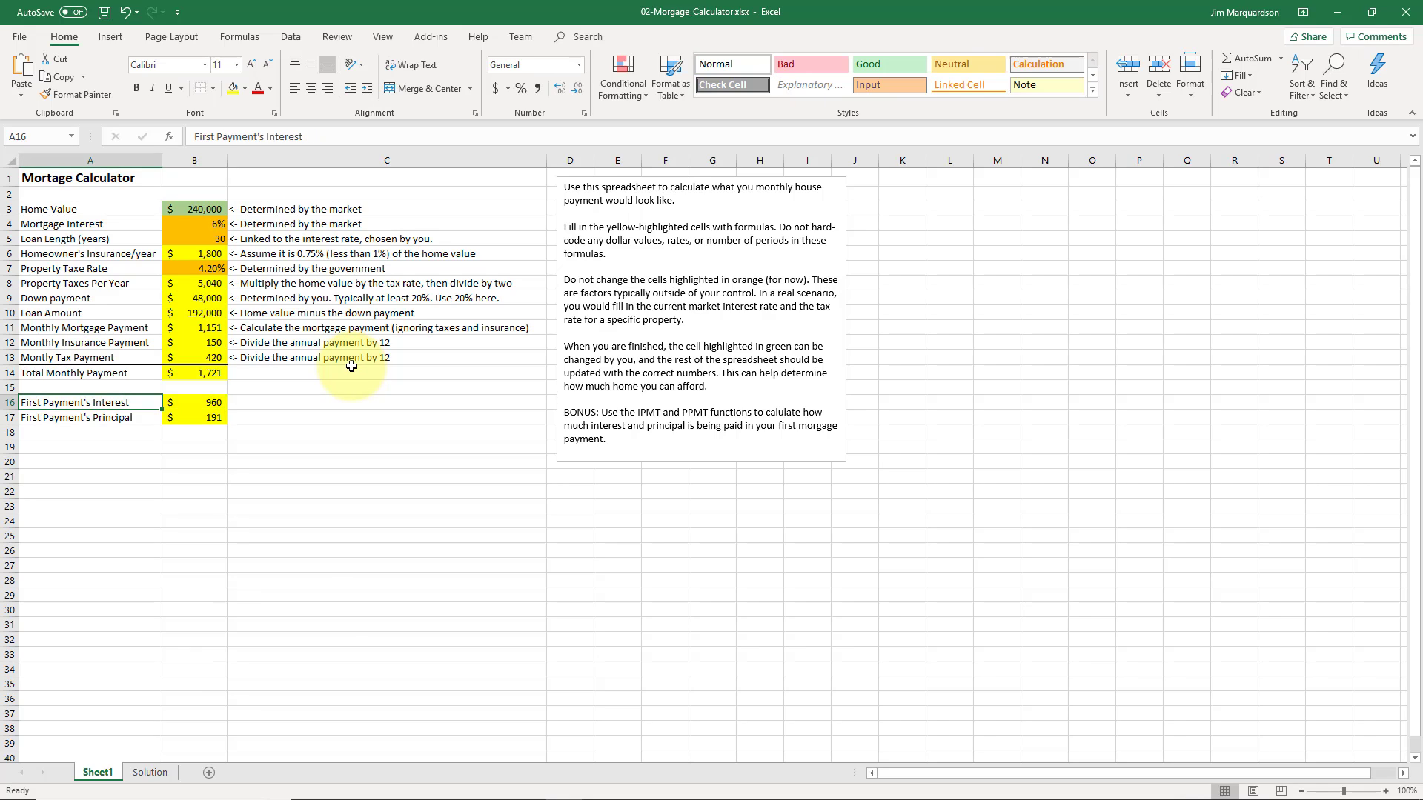
{"action": "key", "text": "Down"}
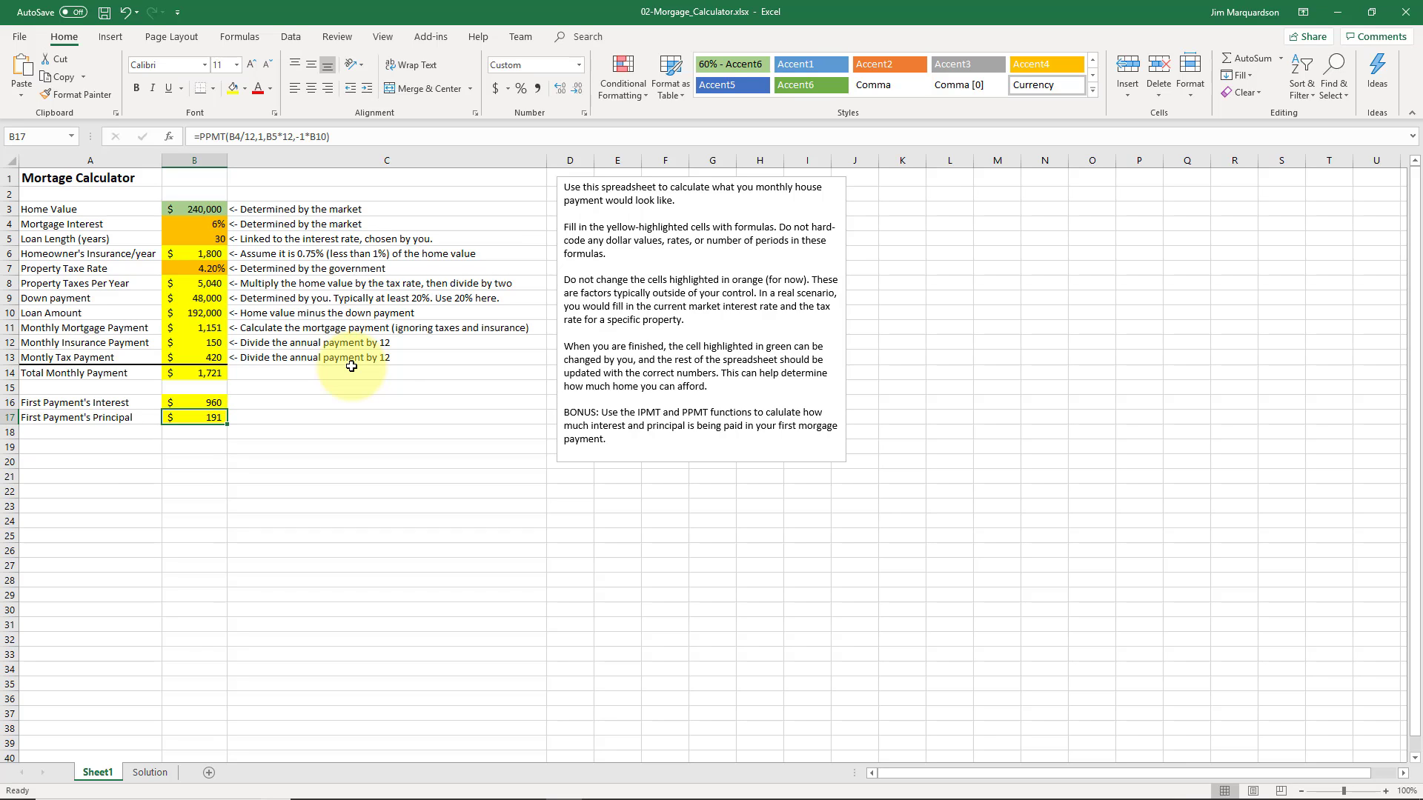
Set the home value in B3 to 180000 to test the calculator with a cheaper house.
{"action": "key", "text": "Up"}
{"action": "key", "text": "Up"}
{"action": "key", "text": "Up"}
{"action": "key", "text": "Up"}
{"action": "key", "text": "Up"}
{"action": "key", "text": "Up"}
{"action": "key", "text": "Up"}
{"action": "key", "text": "Up"}
{"action": "key", "text": "Up"}
{"action": "key", "text": "Up"}
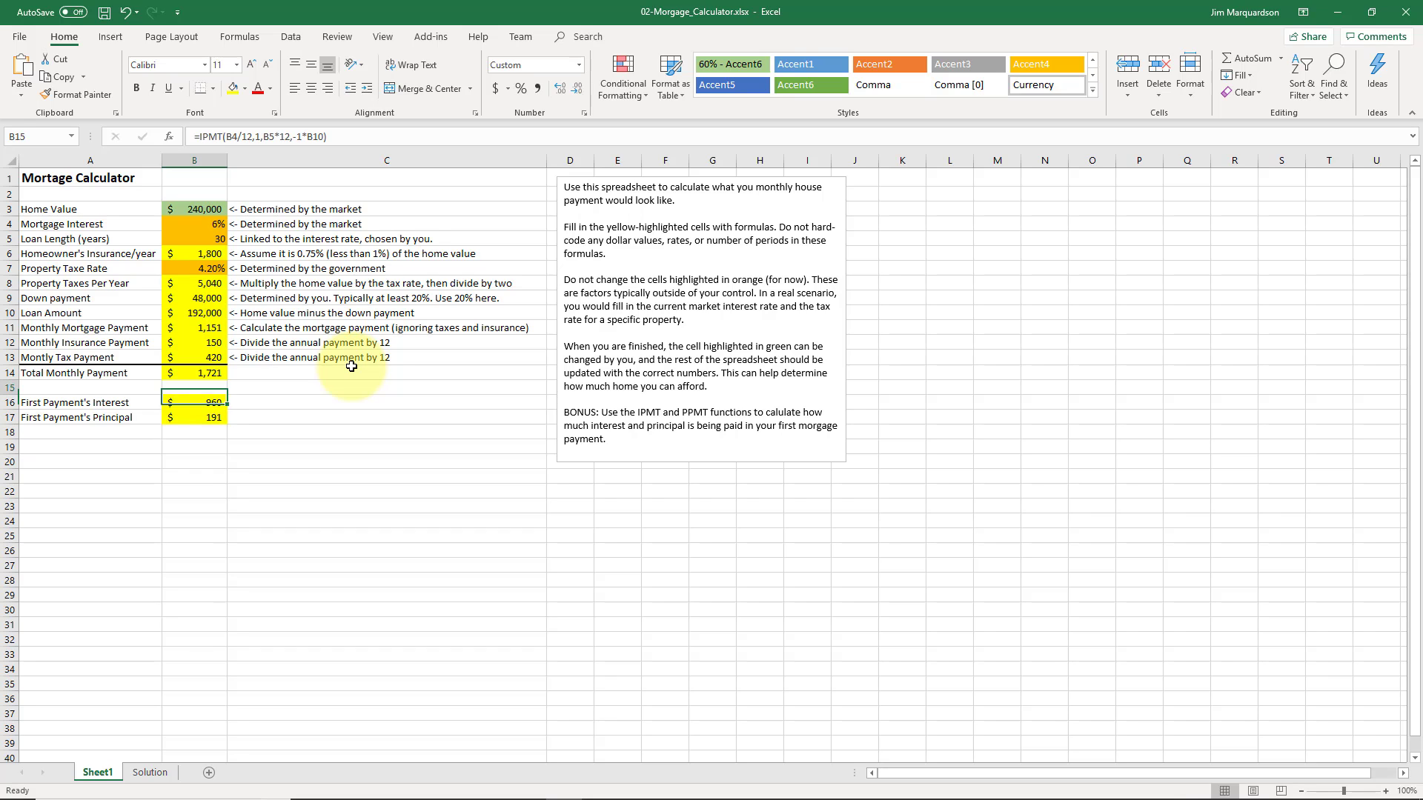
{"action": "key", "text": "Up"}
{"action": "key", "text": "Up"}
{"action": "key", "text": "Up"}
{"action": "key", "text": "Up"}
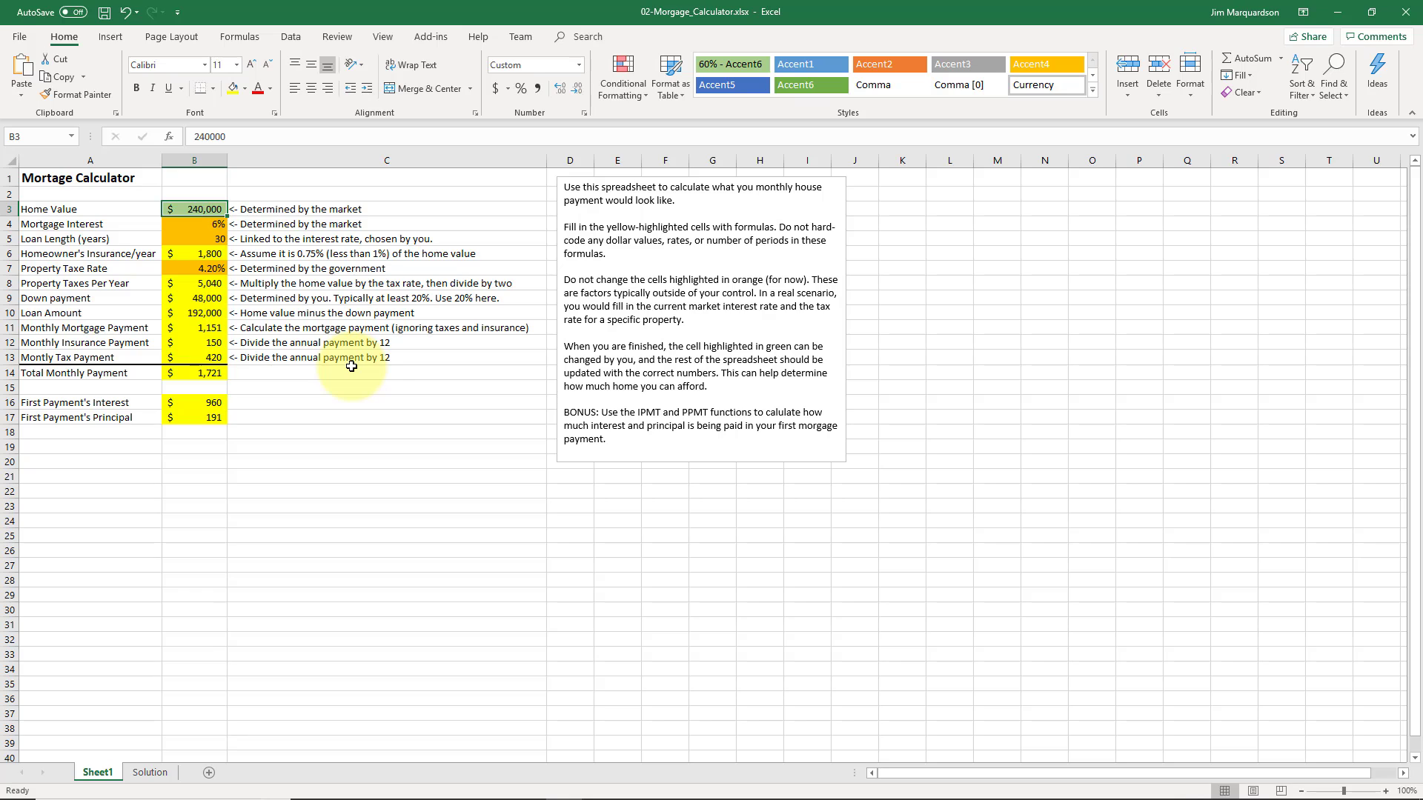
{"action": "type", "text": "18"}
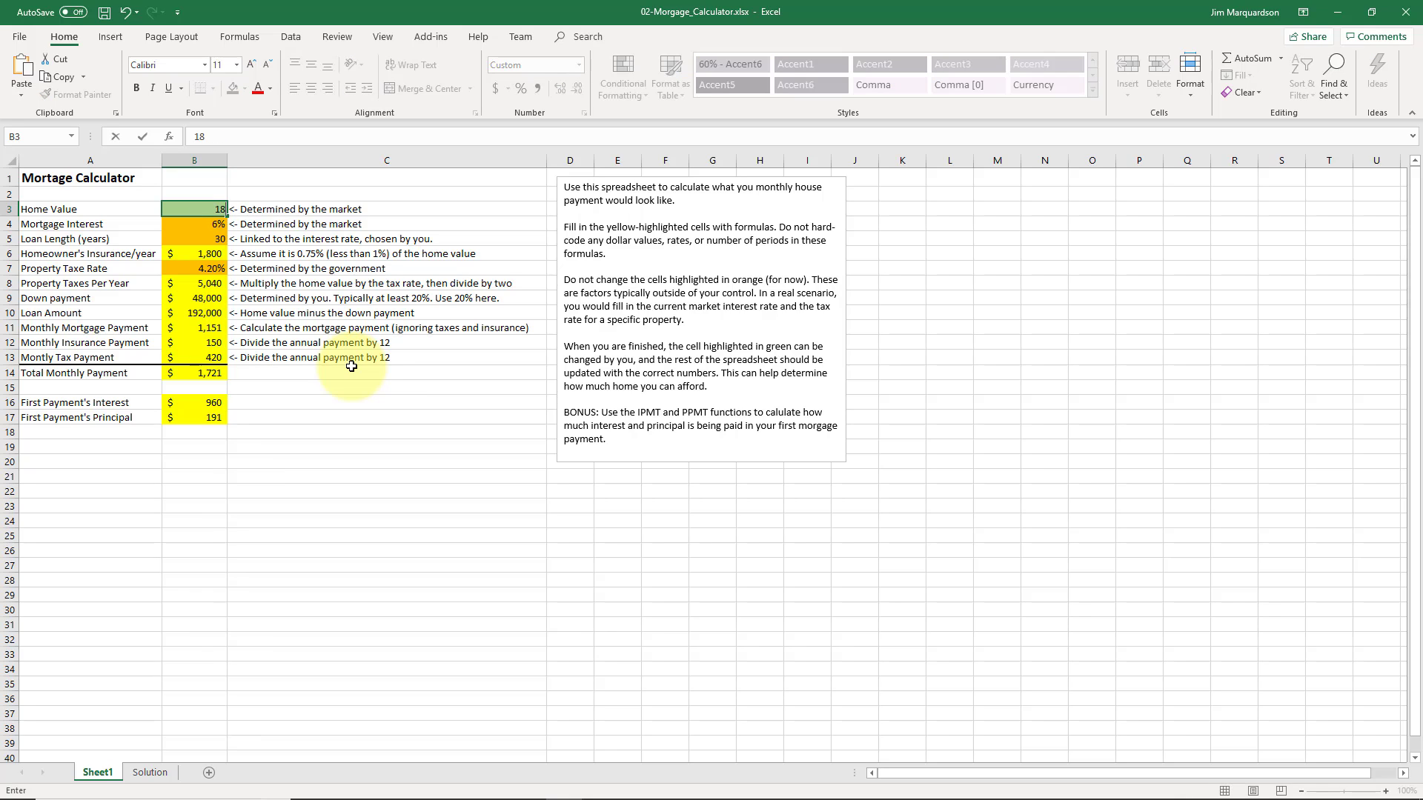
{"action": "type", "text": "0000"}
{"action": "key", "text": "Return"}
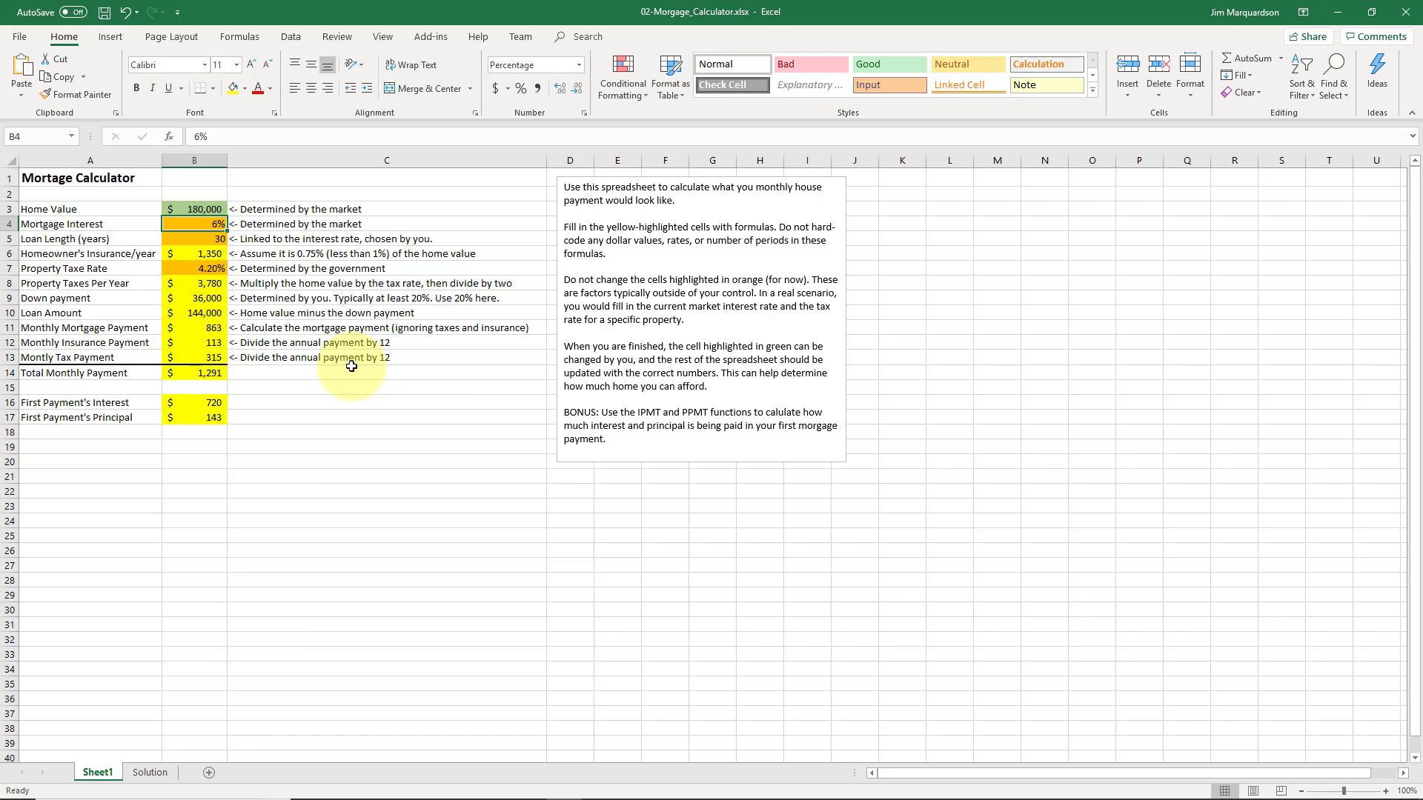
Check the total monthly payment in B14 for the new home value.
{"action": "key", "text": "Up"}
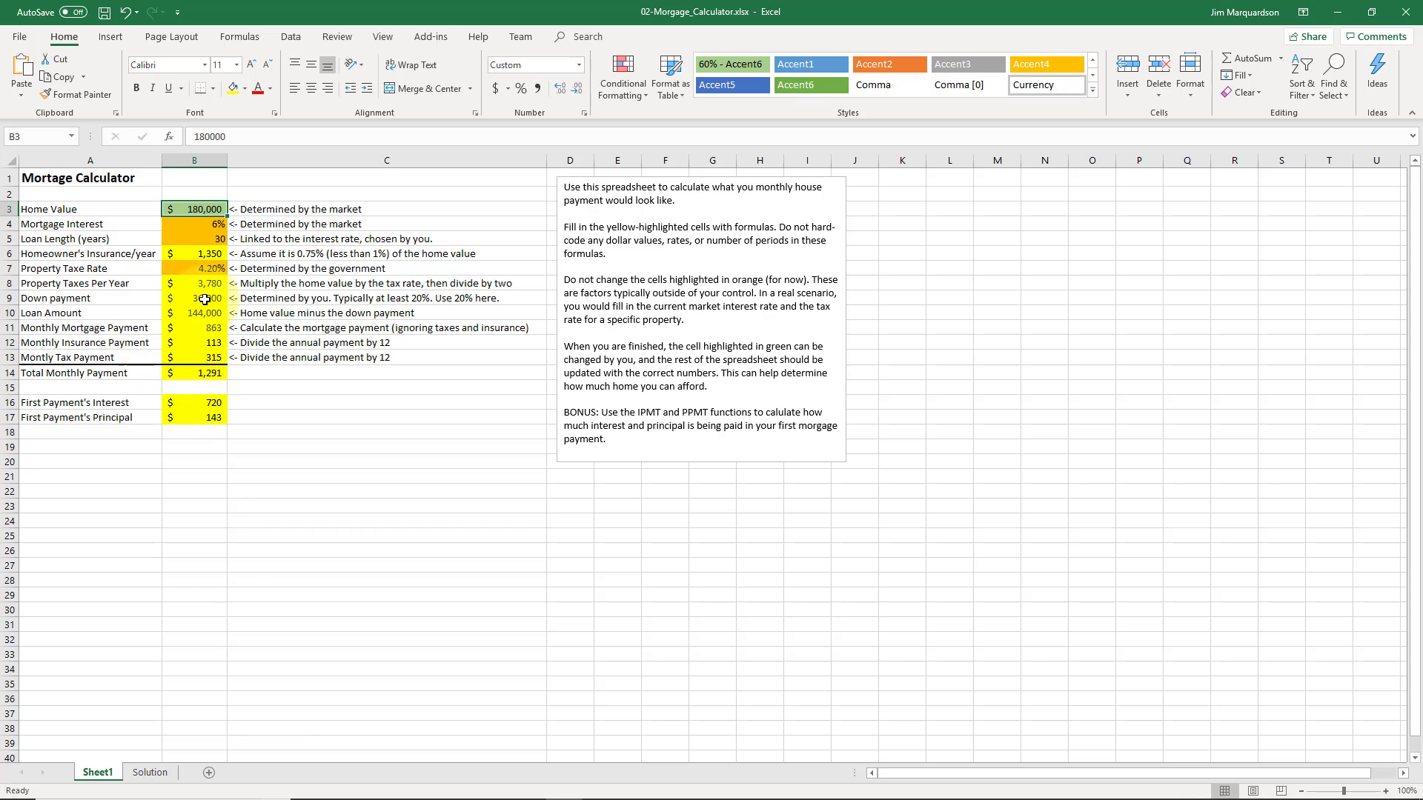
{"action": "left_click", "coordinate": [198, 375]}
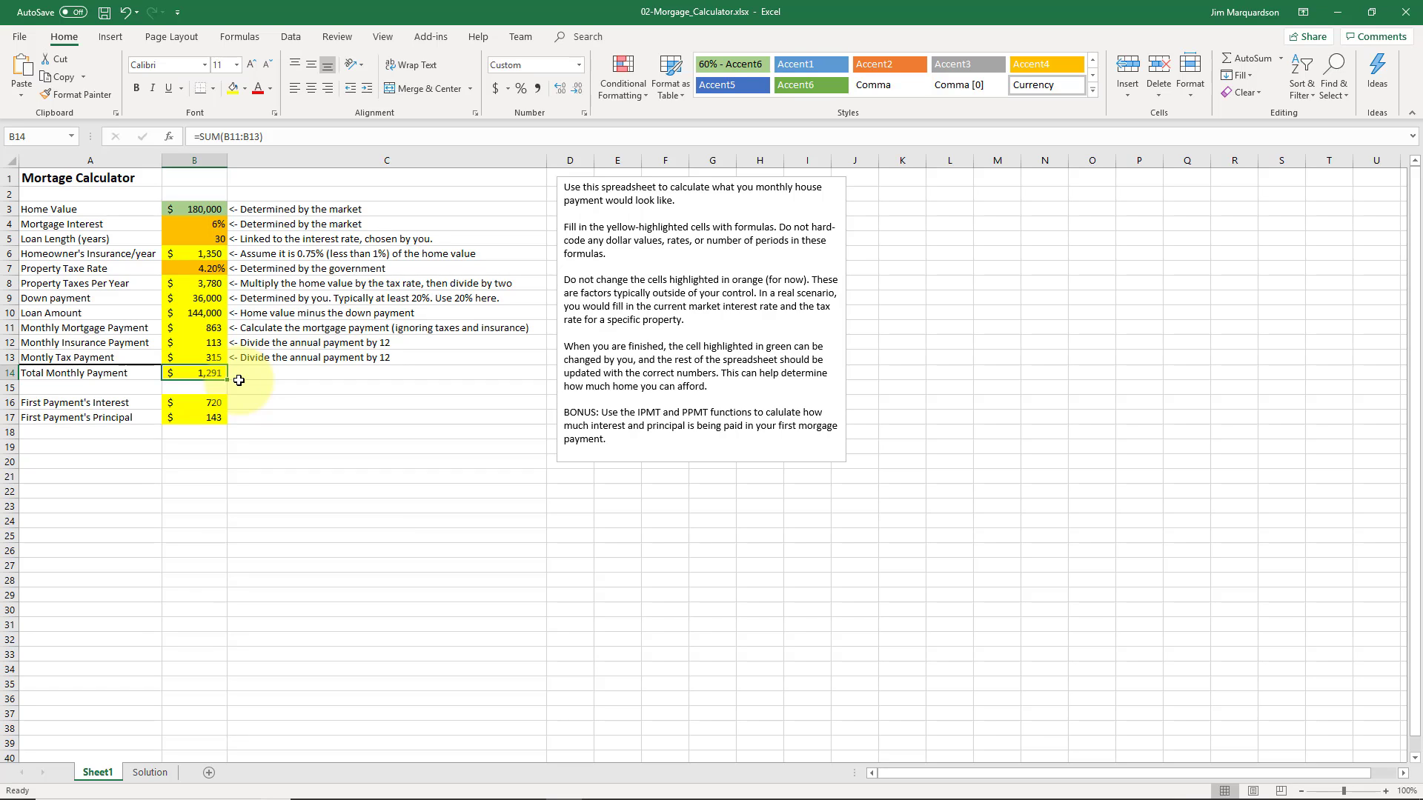
{"action": "left_click", "coordinate": [267, 379]}
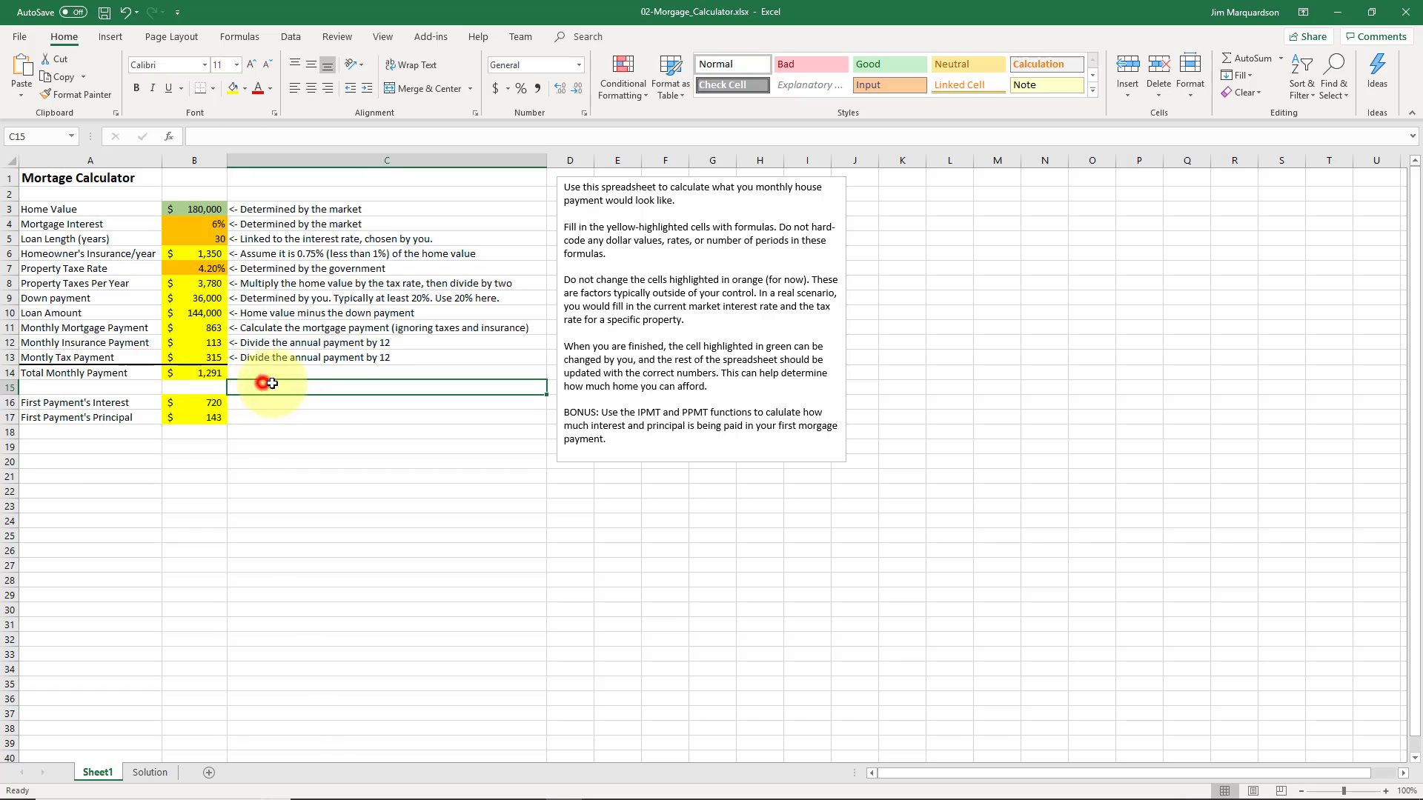
{"action": "key", "text": "Left"}
{"action": "key", "text": "Left"}
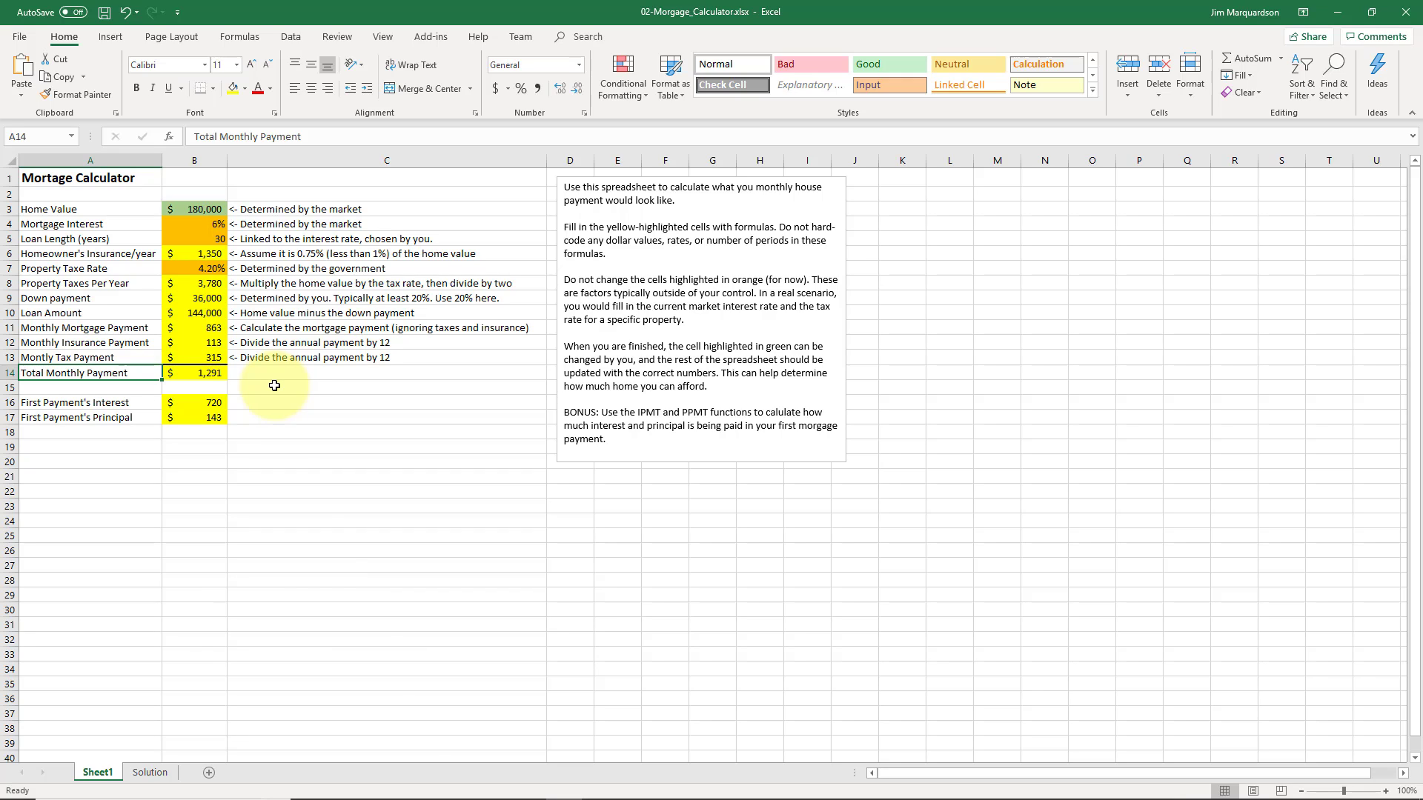
{"action": "key", "text": "Right"}
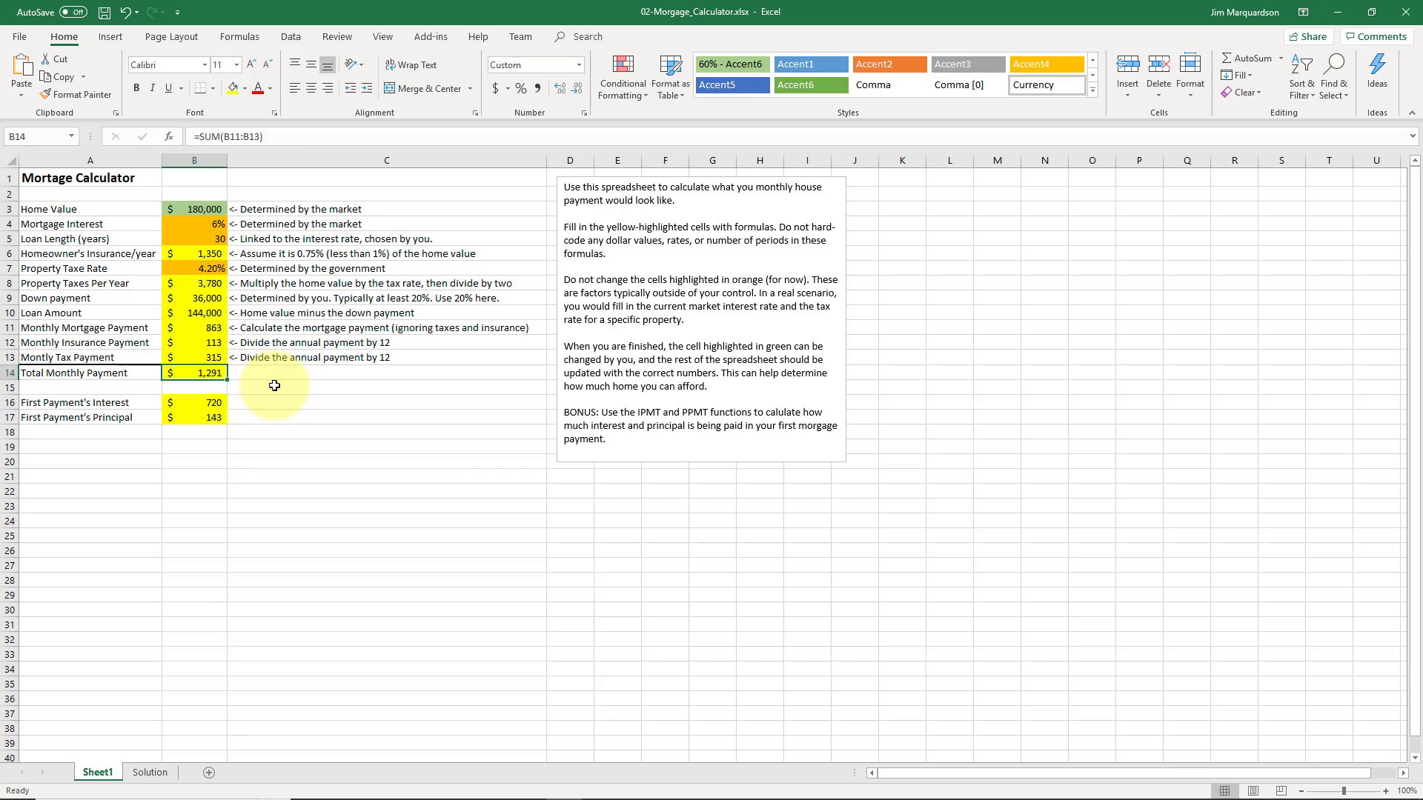
Raise the down payment in B9 to 30% of the home value, making its formula =B3*0.3.
{"action": "key", "text": "Up"}
{"action": "key", "text": "Up"}
{"action": "key", "text": "Up"}
{"action": "key", "text": "Up"}
{"action": "key", "text": "Up"}
{"action": "key", "text": "Up"}
{"action": "key", "text": "Up"}
{"action": "key", "text": "Up"}
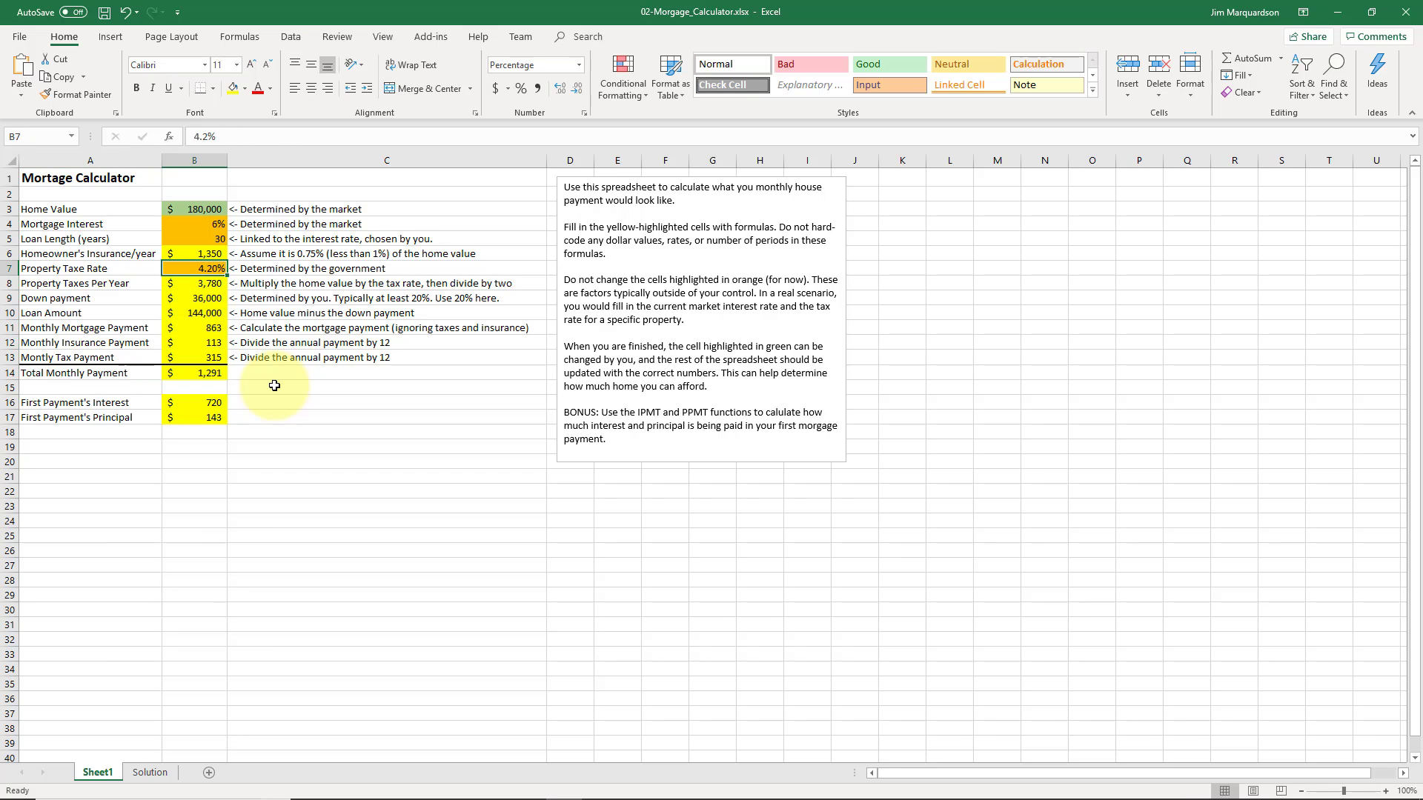
{"action": "key", "text": "Down"}
{"action": "key", "text": "Down"}
{"action": "key", "text": "Down"}
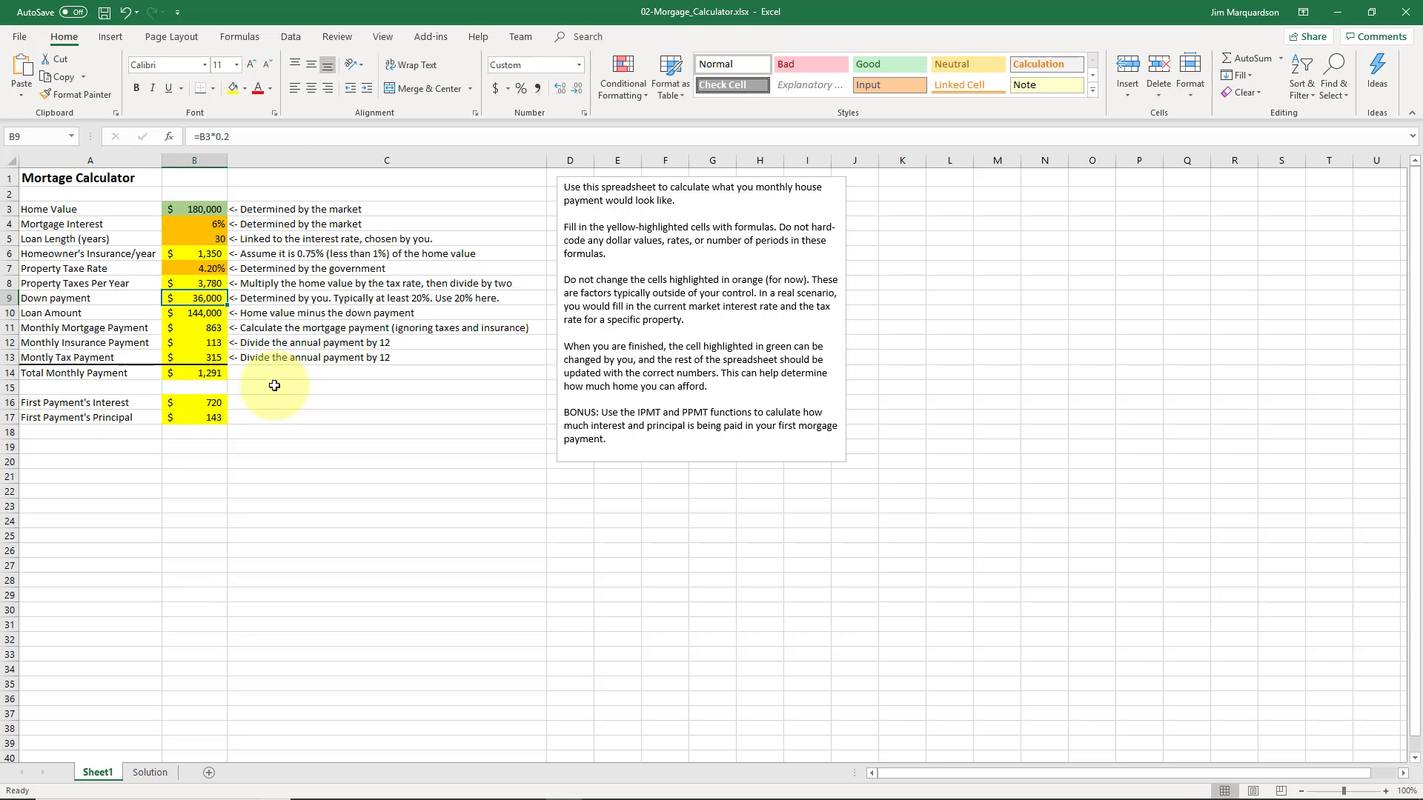
{"action": "key", "text": "Down"}
{"action": "key", "text": "Up"}
{"action": "left_click", "coordinate": [270, 137]}
{"action": "key", "text": "BackSpace"}
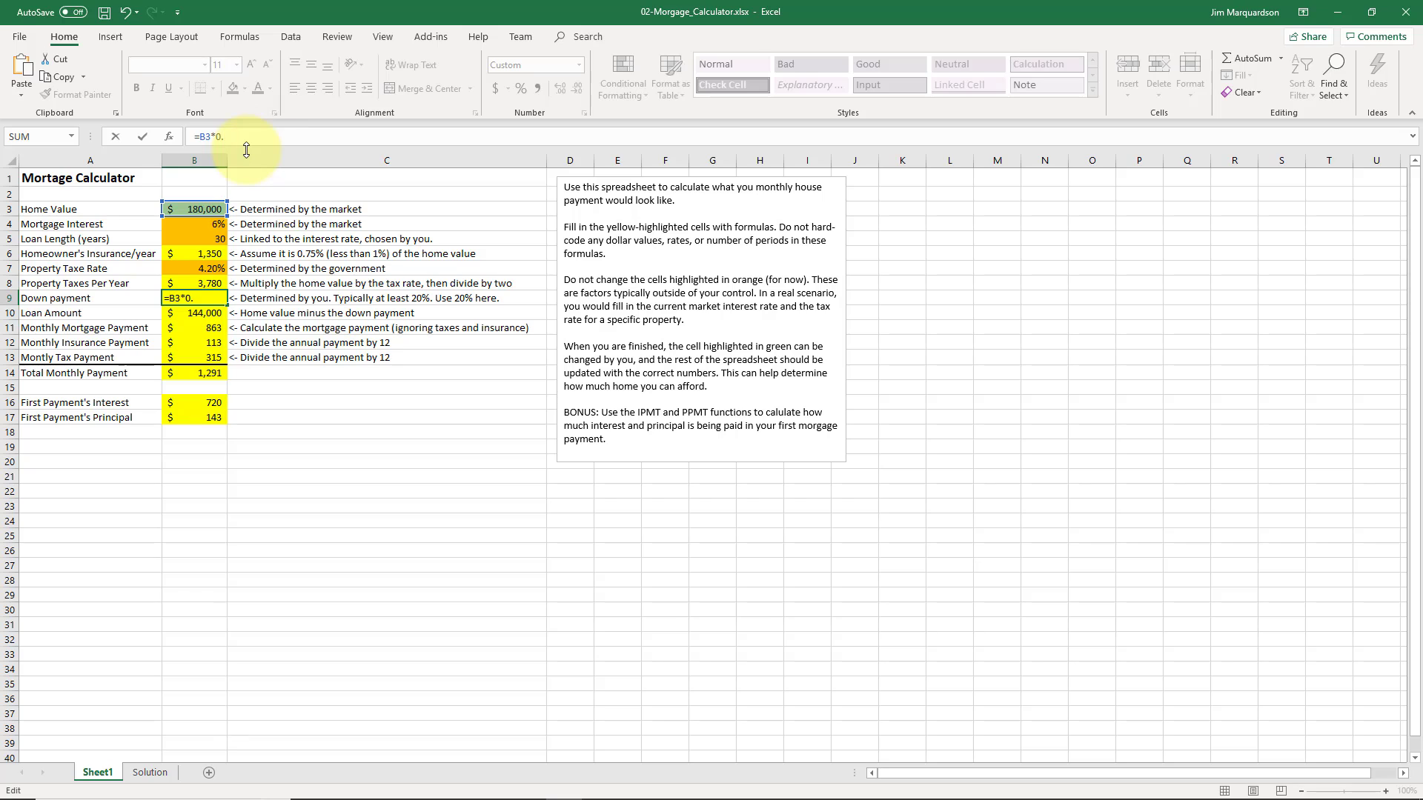
{"action": "type", "text": "3"}
{"action": "key", "text": "Return"}
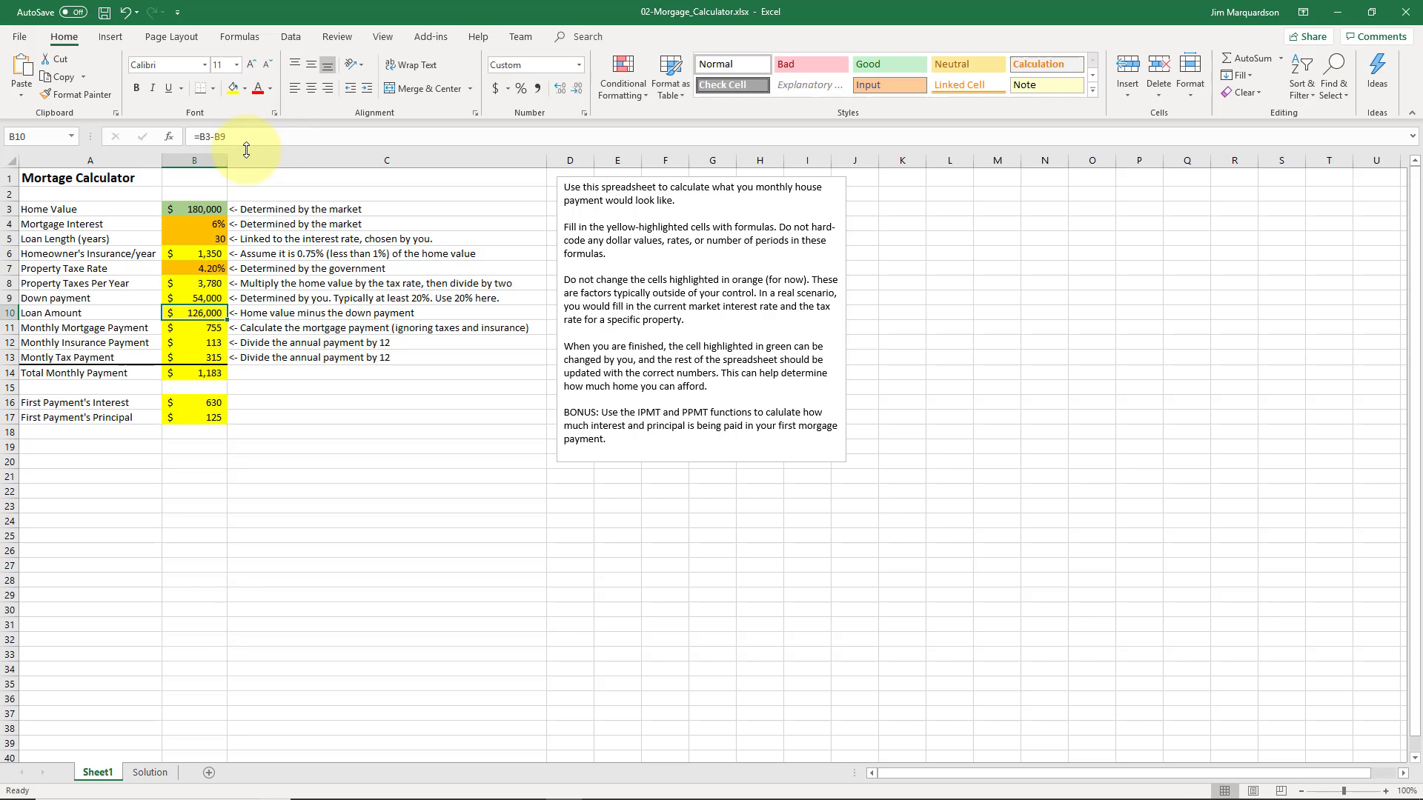
Review the total monthly payment in B14 and the payment and loan cells above it for the 30% down payment.
{"action": "key", "text": "Down"}
{"action": "key", "text": "Down"}
{"action": "key", "text": "Down"}
{"action": "key", "text": "Down"}
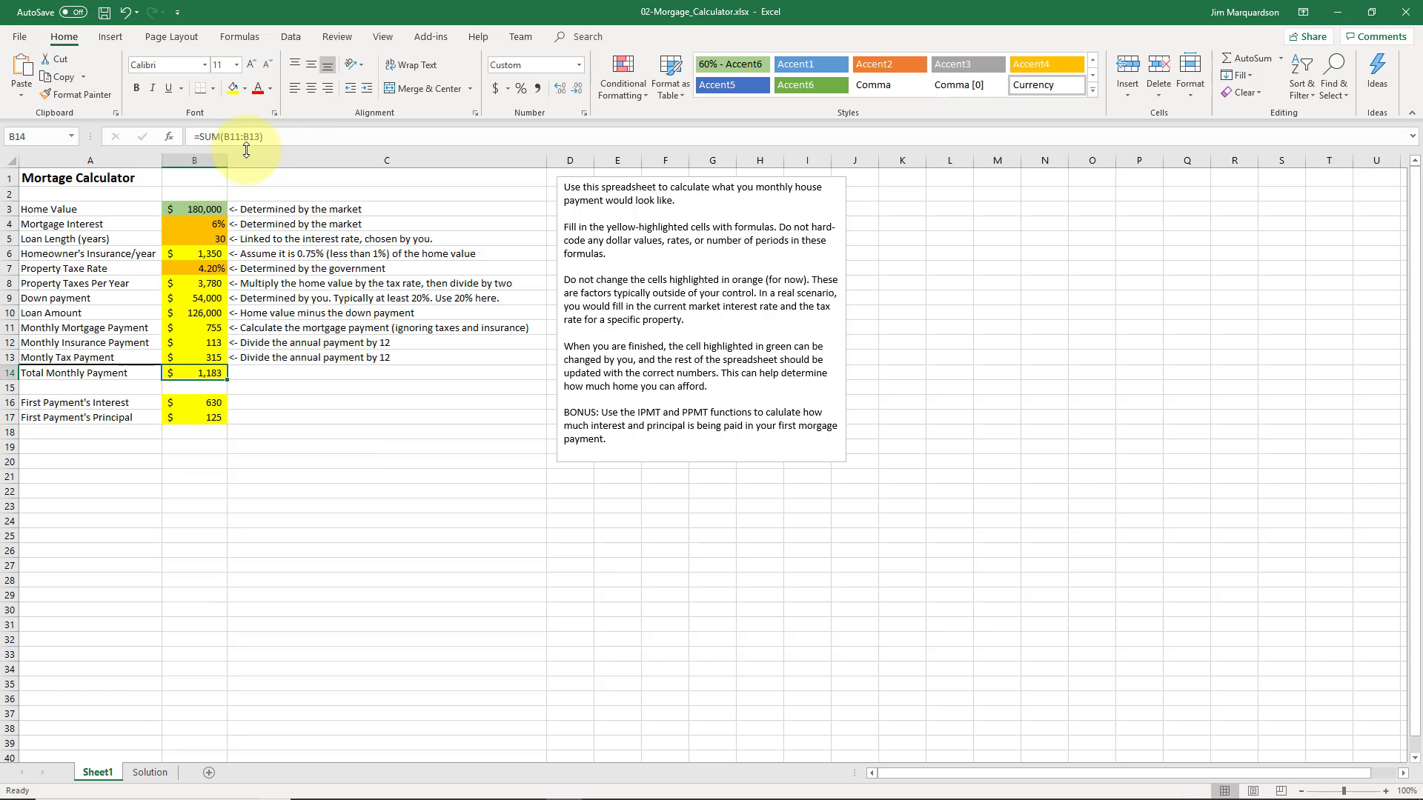
{"action": "key", "text": "Up"}
{"action": "key", "text": "Up"}
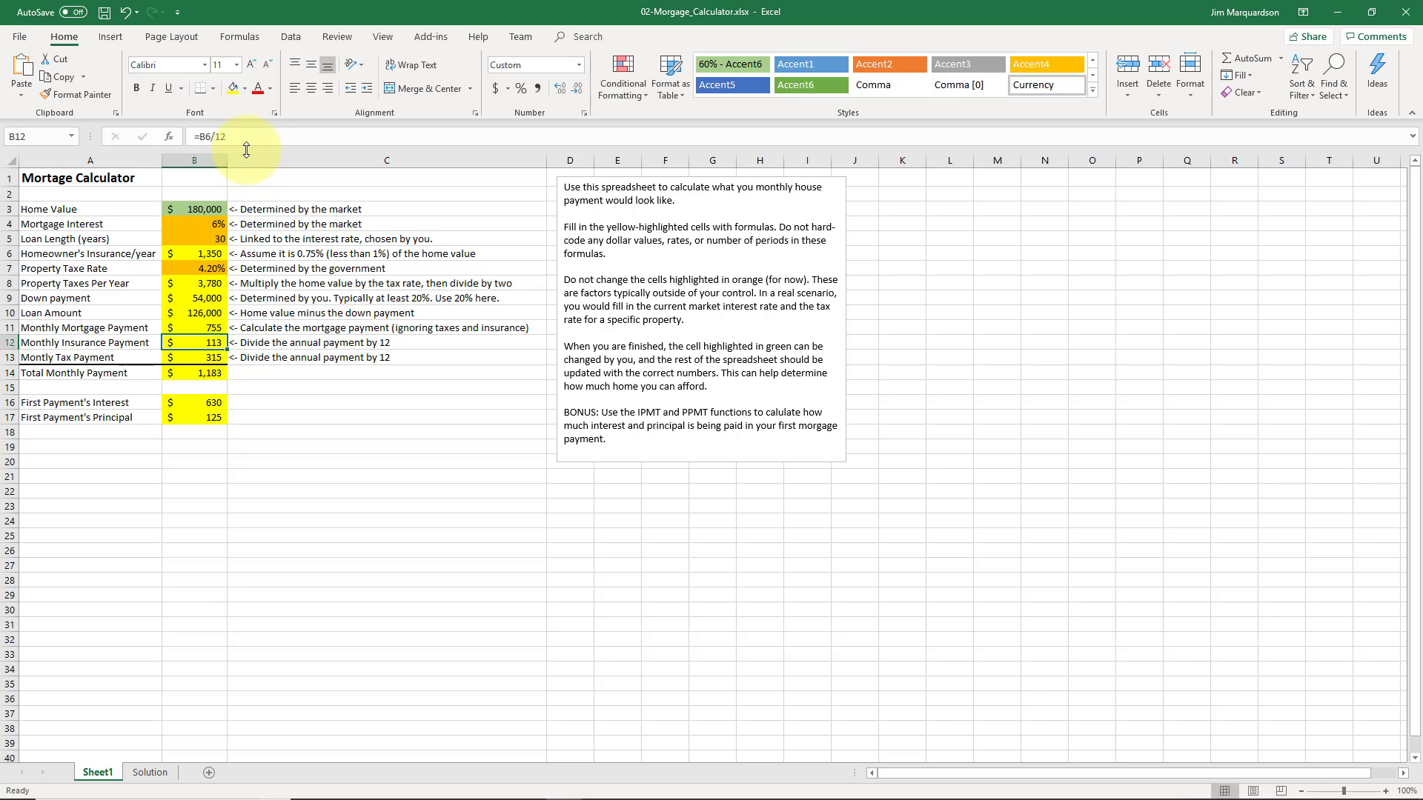
{"action": "key", "text": "Up"}
{"action": "key", "text": "Up"}
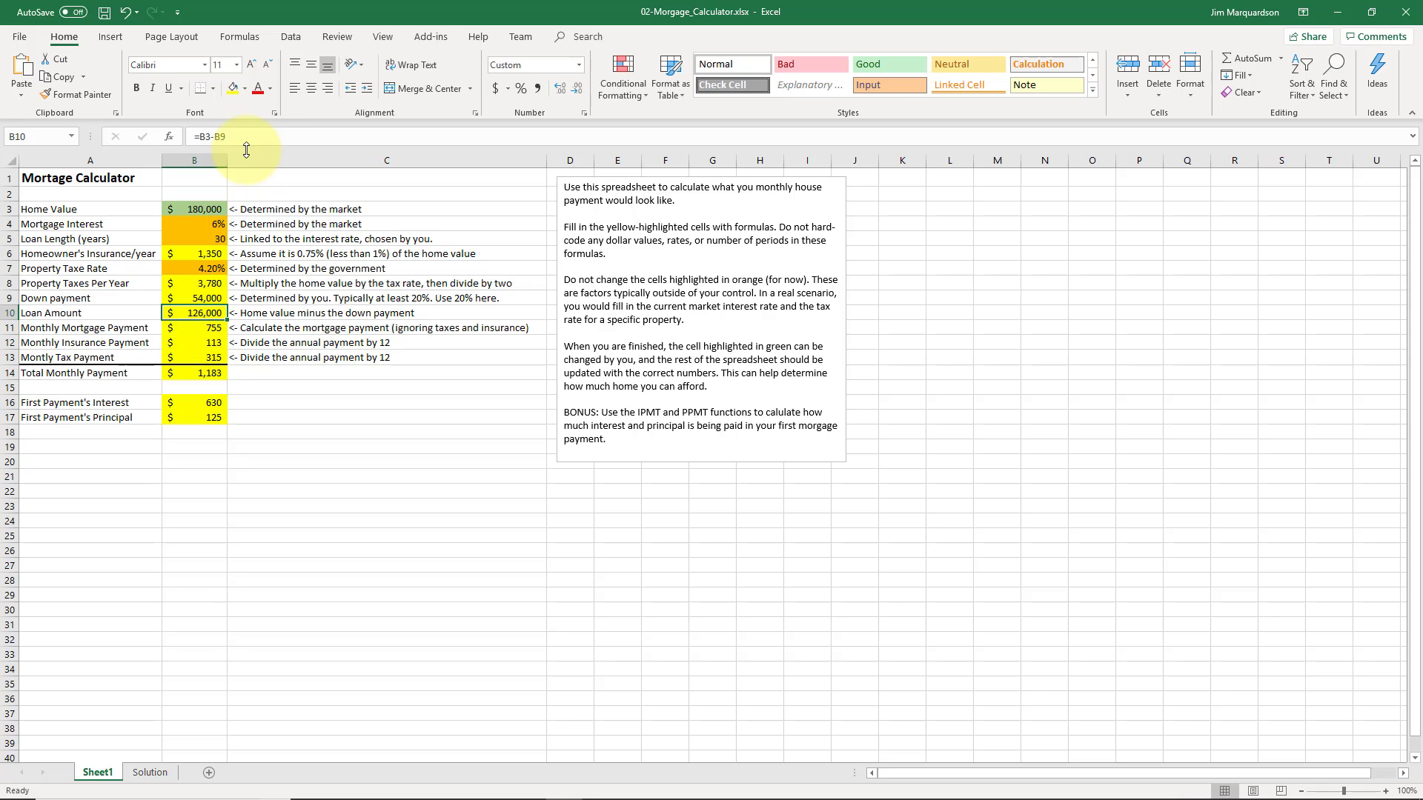
{"action": "key", "text": "Up"}
{"action": "key", "text": "Up"}
{"action": "key", "text": "Up"}
{"action": "key", "text": "Up"}
{"action": "key", "text": "Up"}
{"action": "key", "text": "Up"}
{"action": "key", "text": "Up"}
{"action": "key", "text": "Up"}
{"action": "key", "text": "Up"}
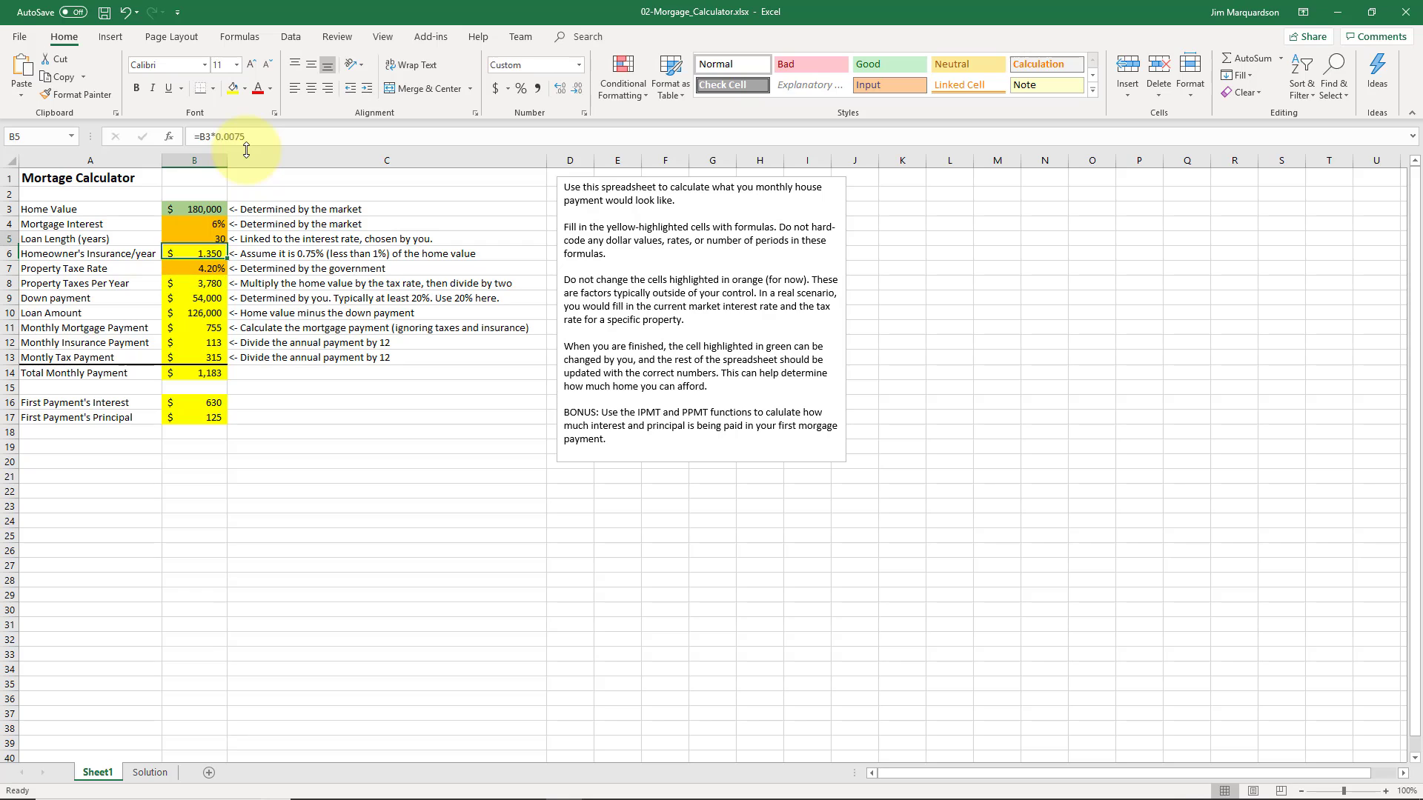
{"action": "key", "text": "Left"}
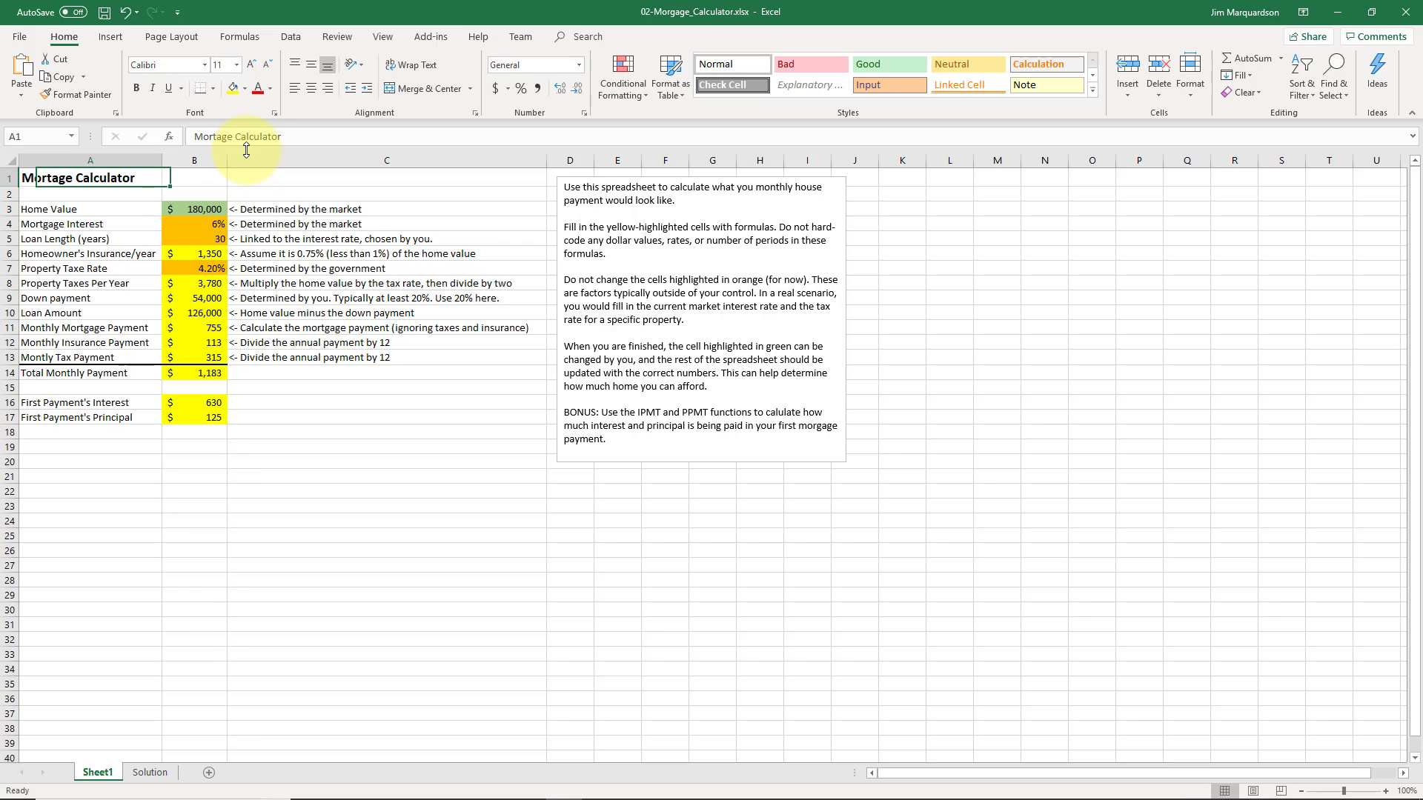
{"action": "key", "text": "Down"}
Undo the test changes to the down payment and the home value, and return to the worksheet title in A1.
{"action": "key", "text": "ctrl+z"}
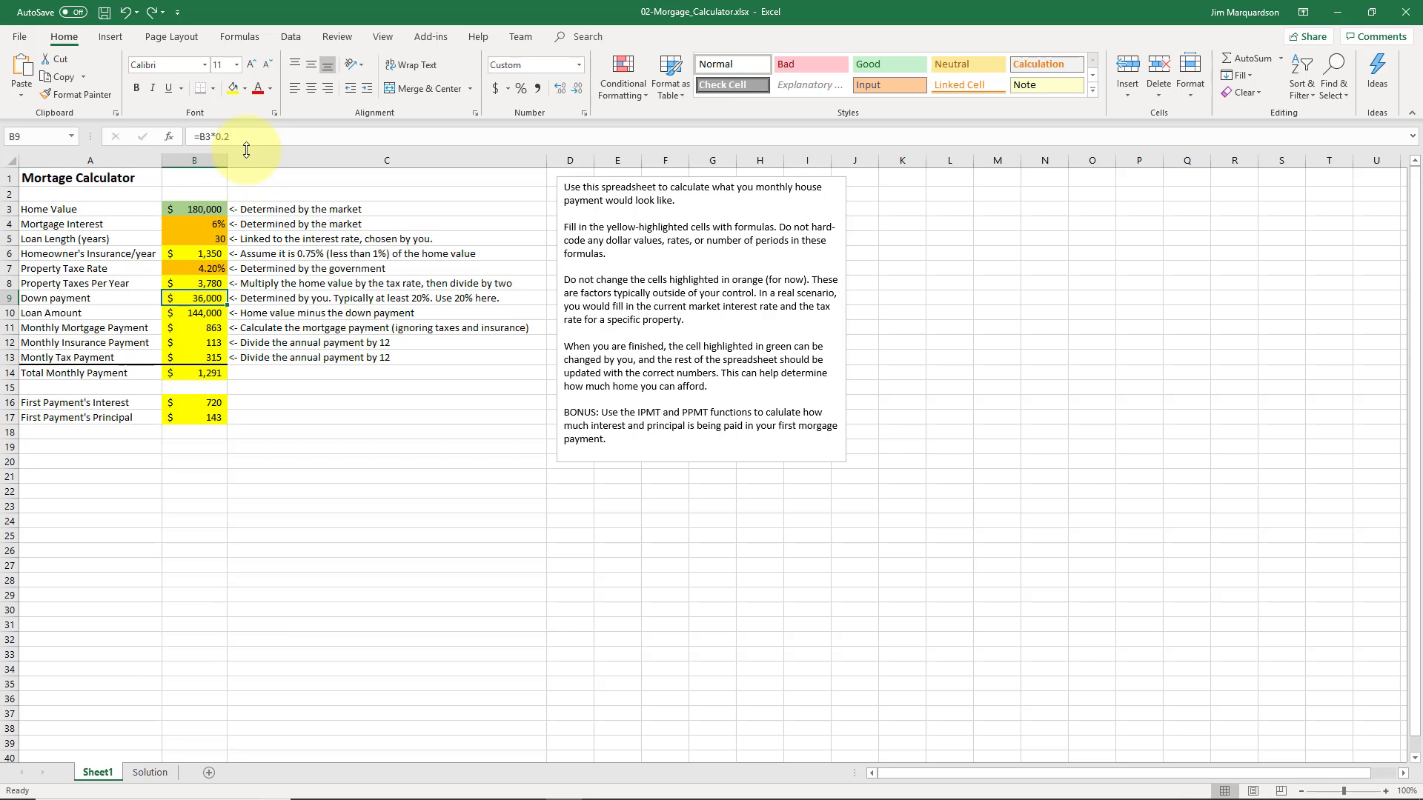
{"action": "key", "text": "ctrl+z"}
{"action": "key", "text": "Up"}
{"action": "key", "text": "Up"}
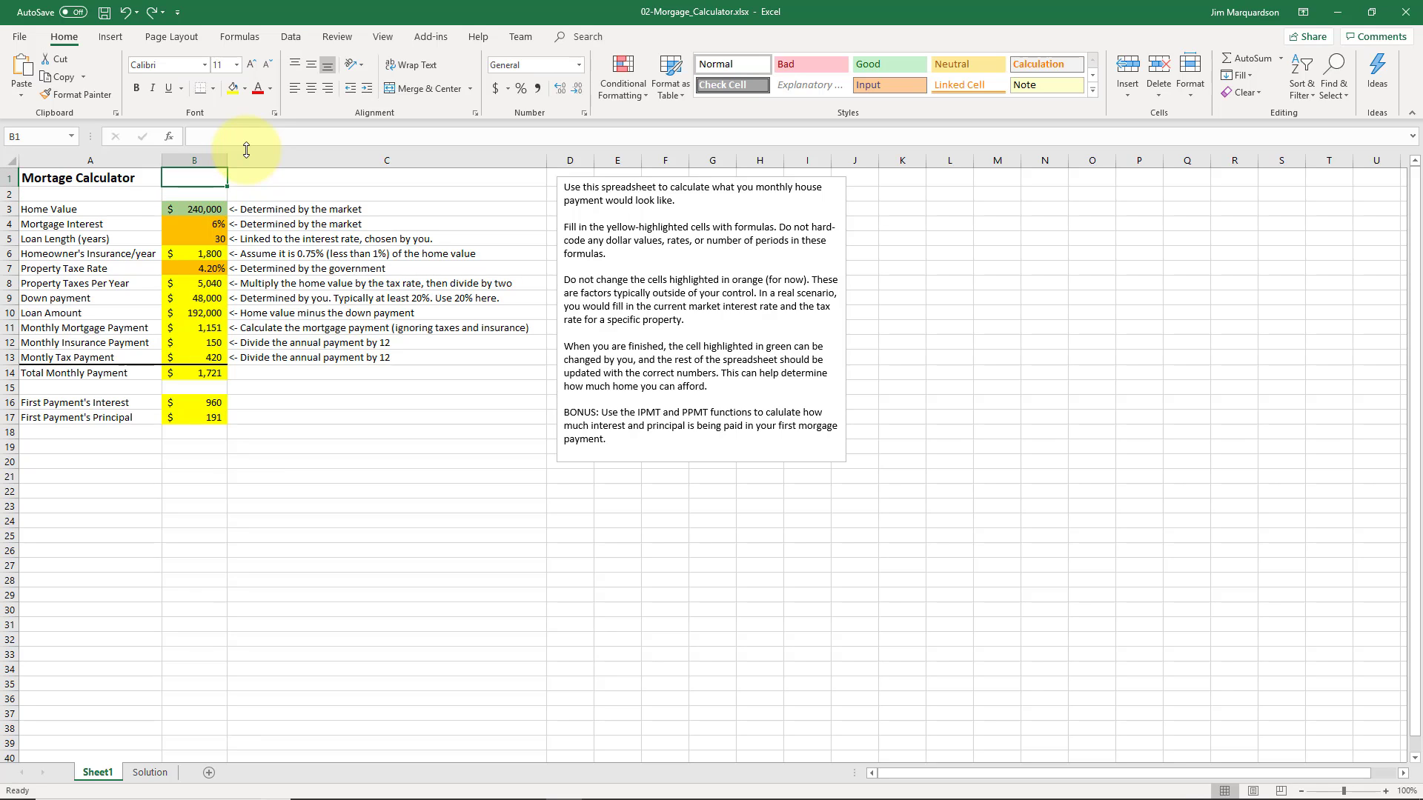
{"action": "key", "text": "Left"}
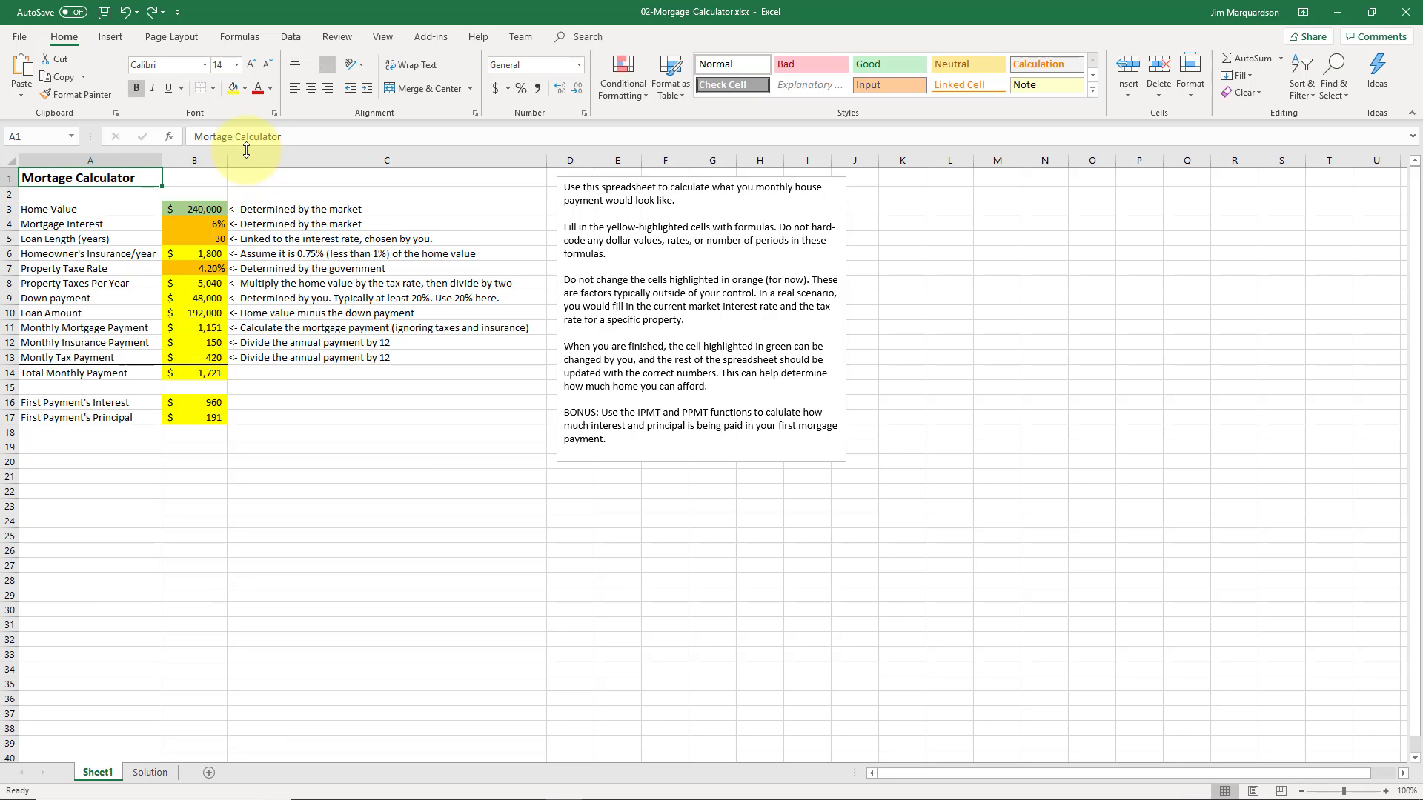